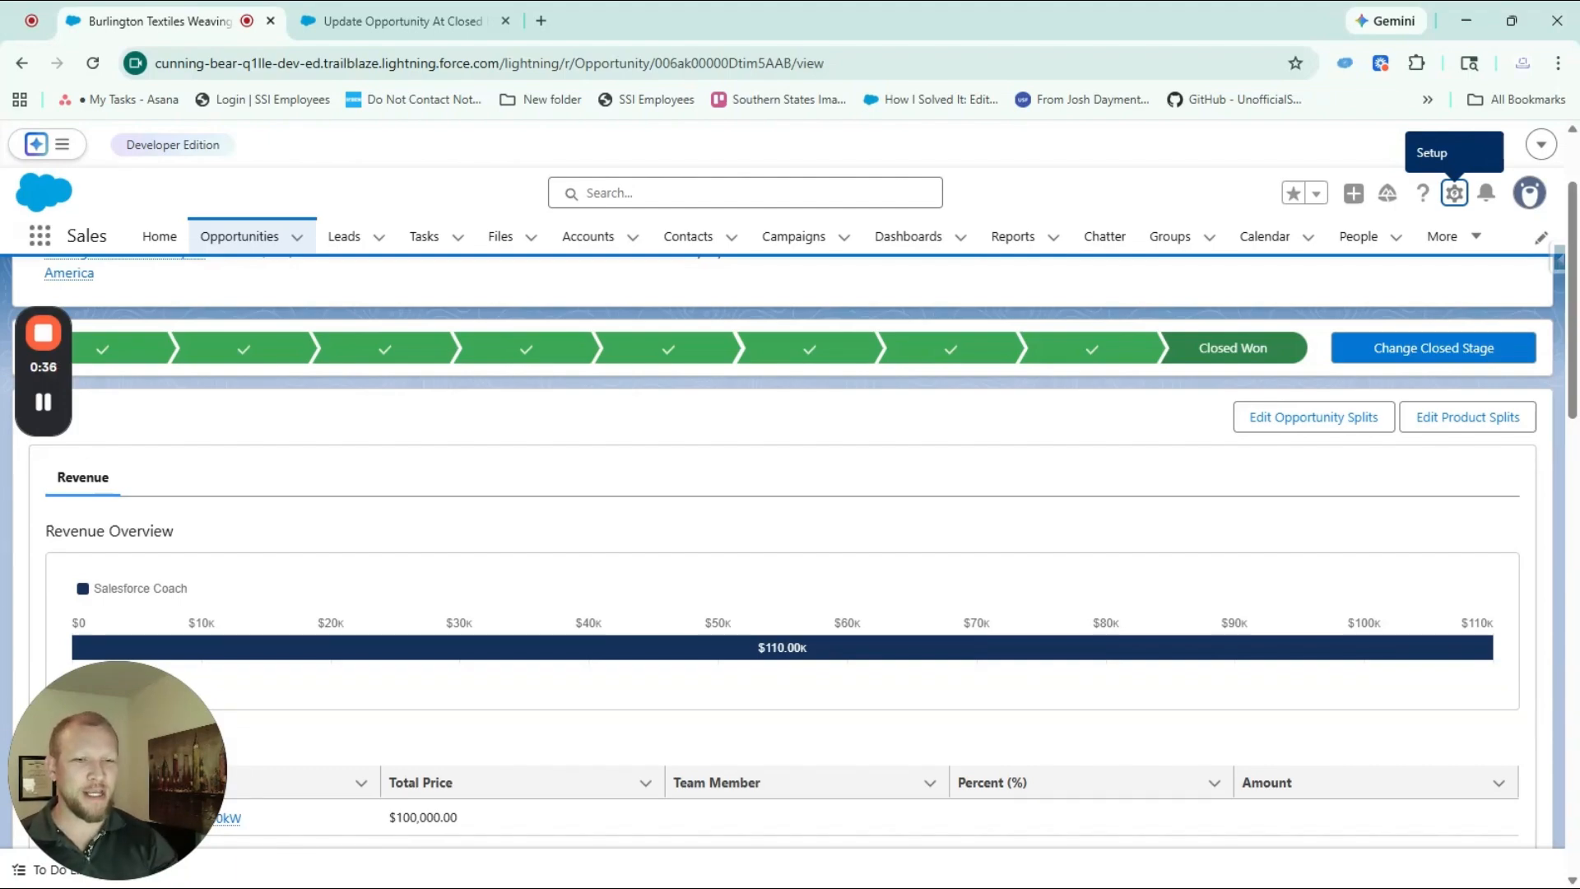
Open the Burlington Textiles Weaving Plant Generator opportunity from the recently viewed list and set its stage to Negotiation/Review
click(239, 245)
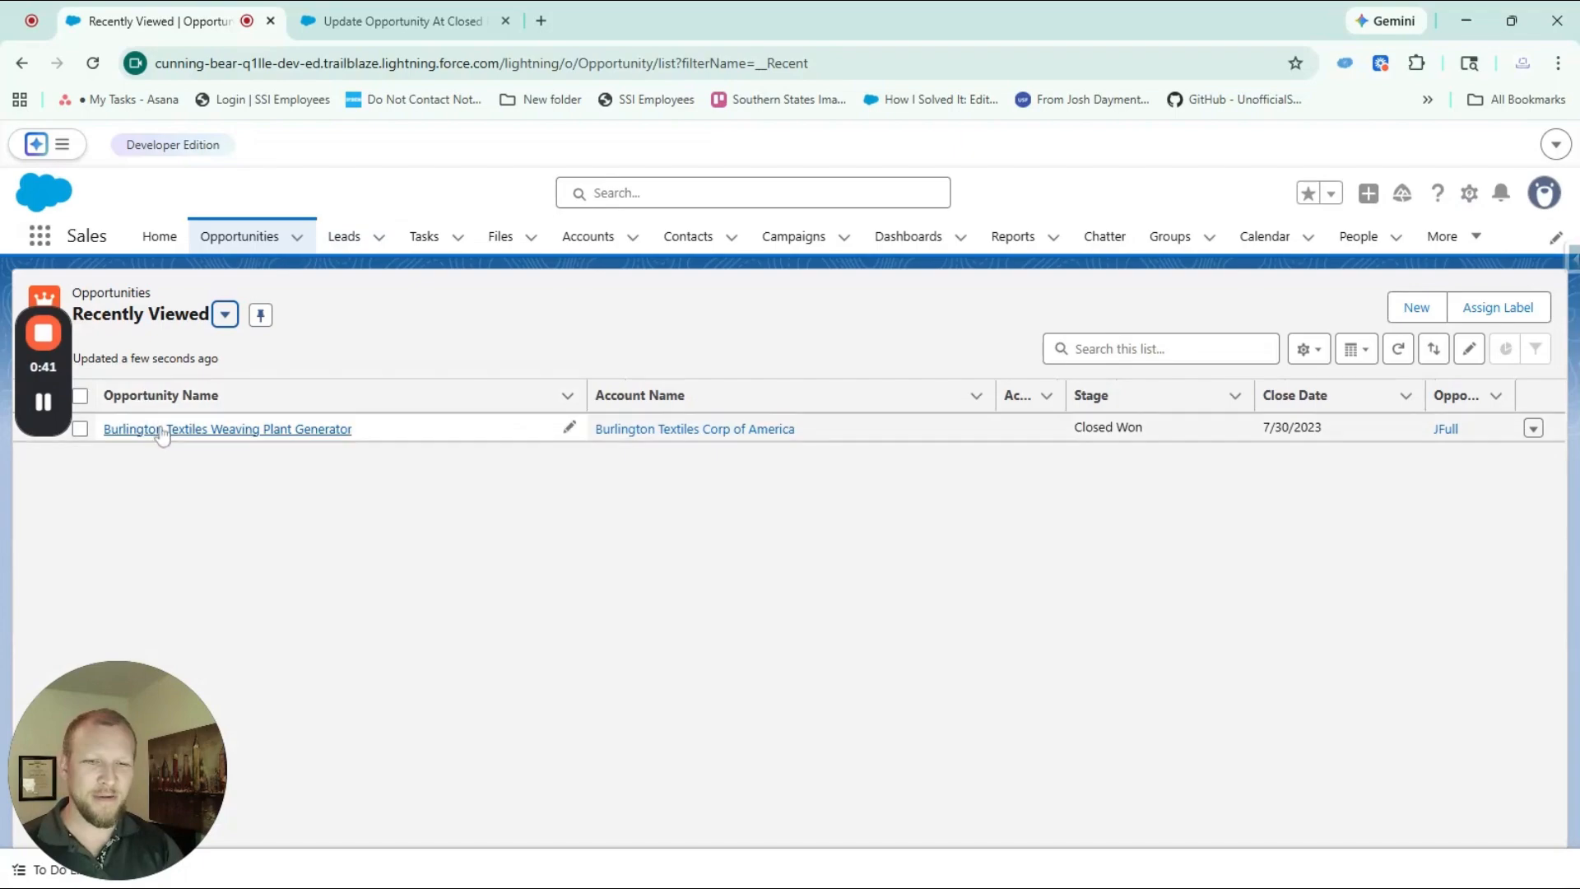
click(198, 427)
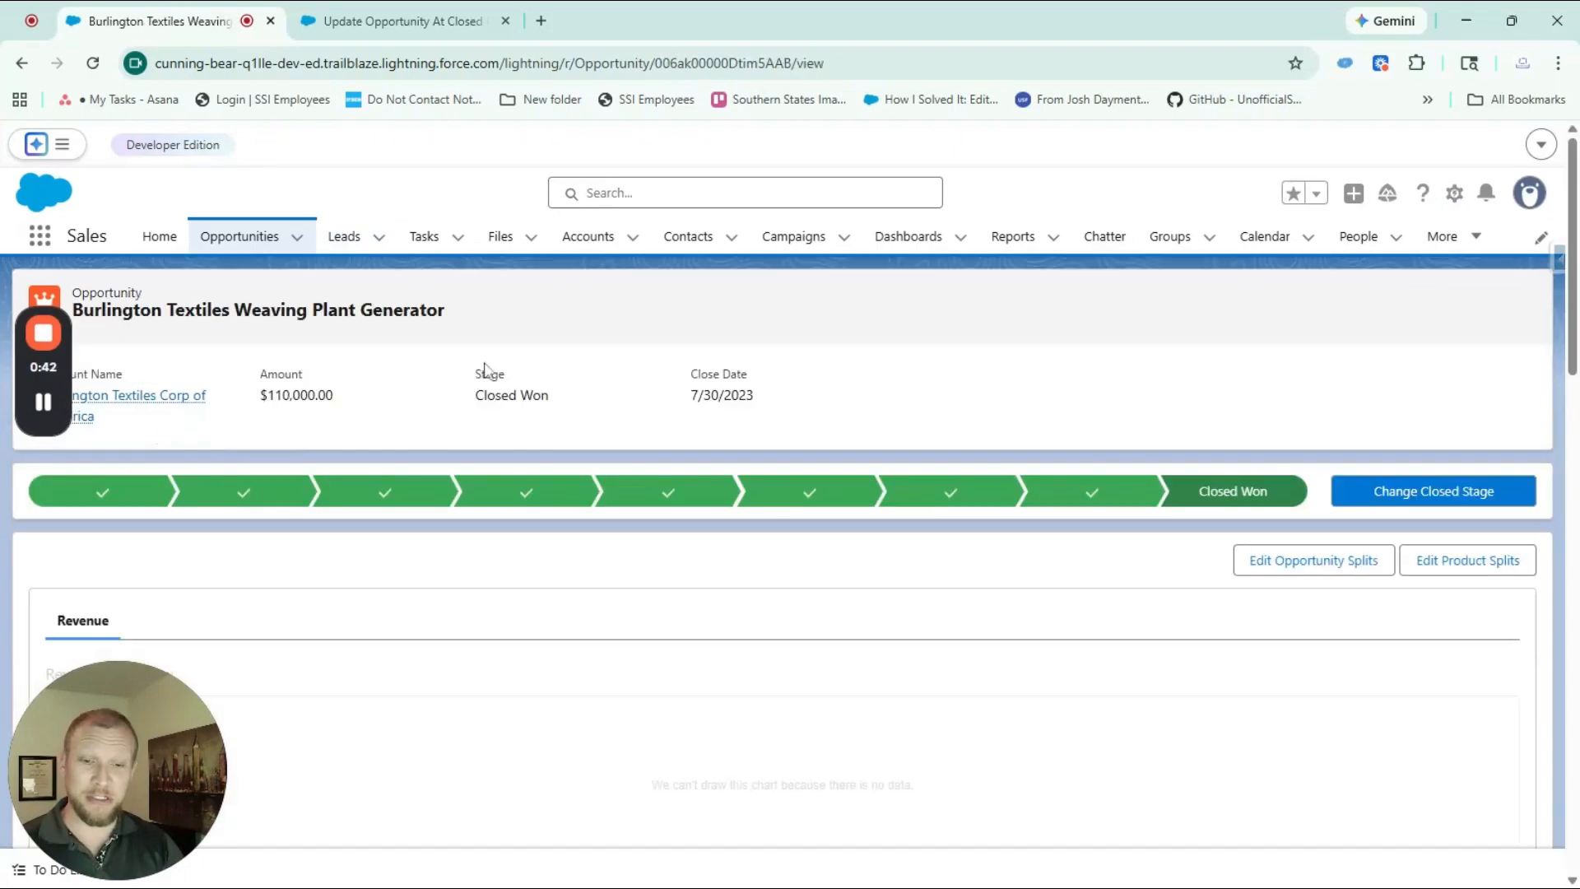
click(1055, 502)
click(1432, 494)
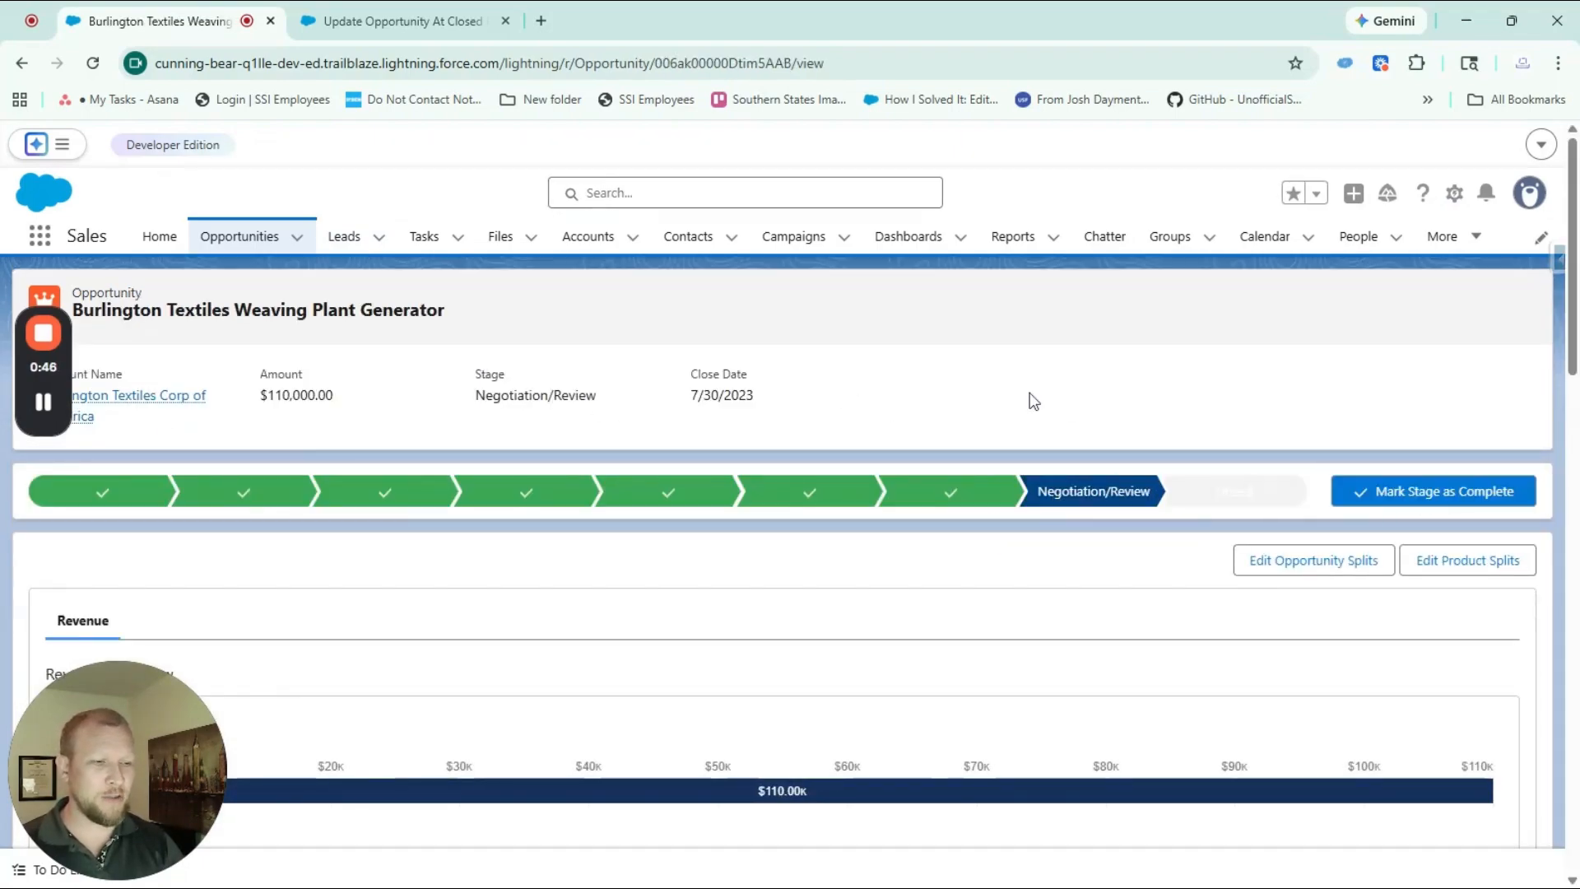
Clear the Manager At Close and Owner at Close fields in the opportunity details and save the record
scroll(998, 423, down, 3)
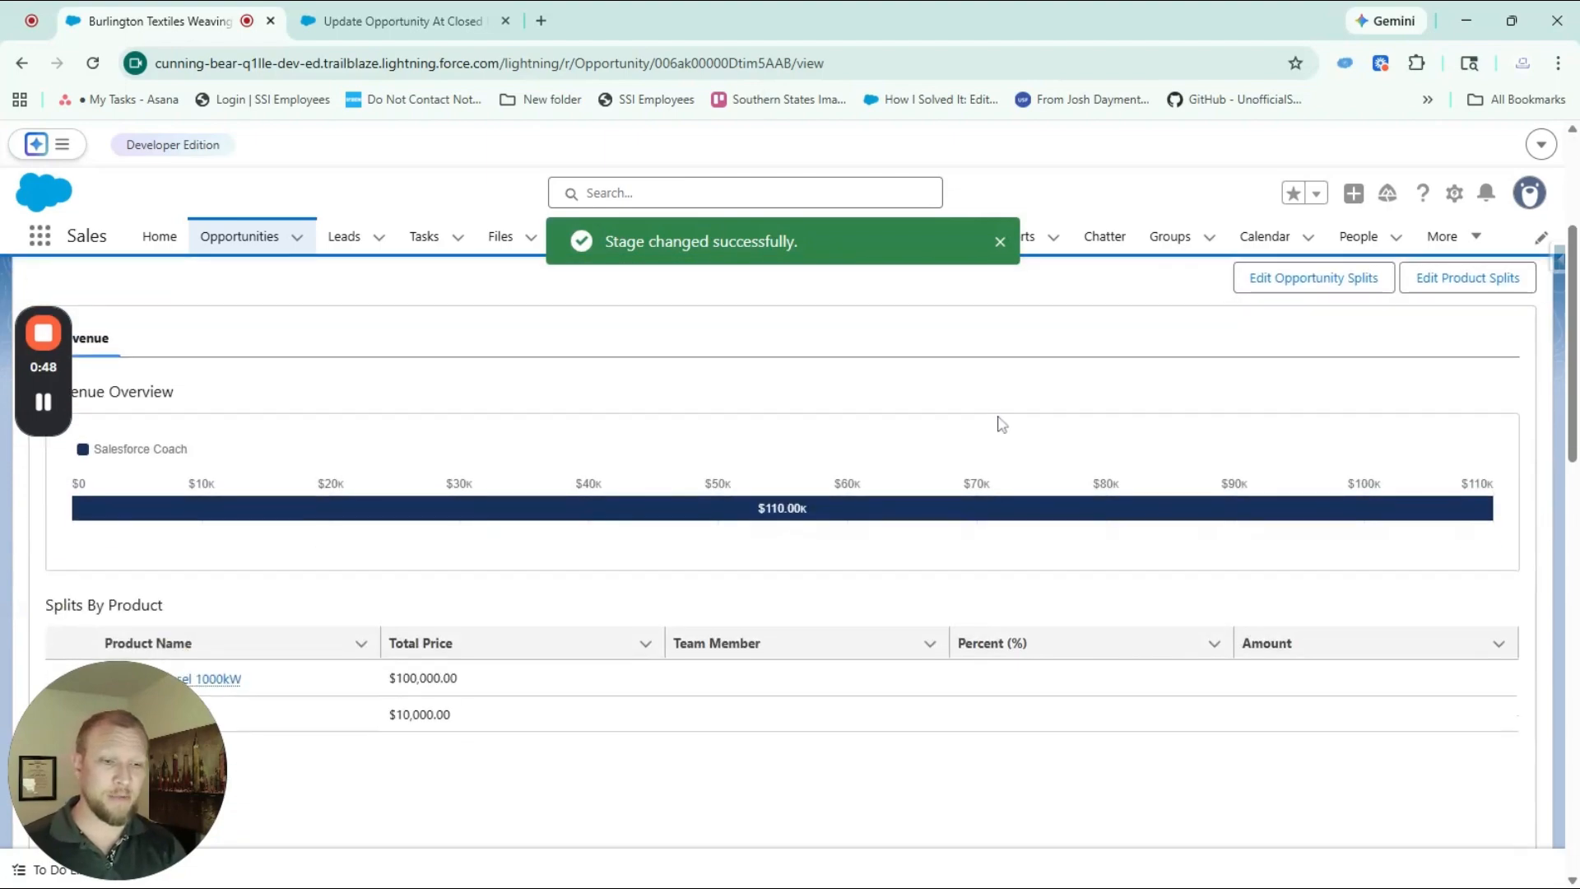
scroll(998, 423, down, 10)
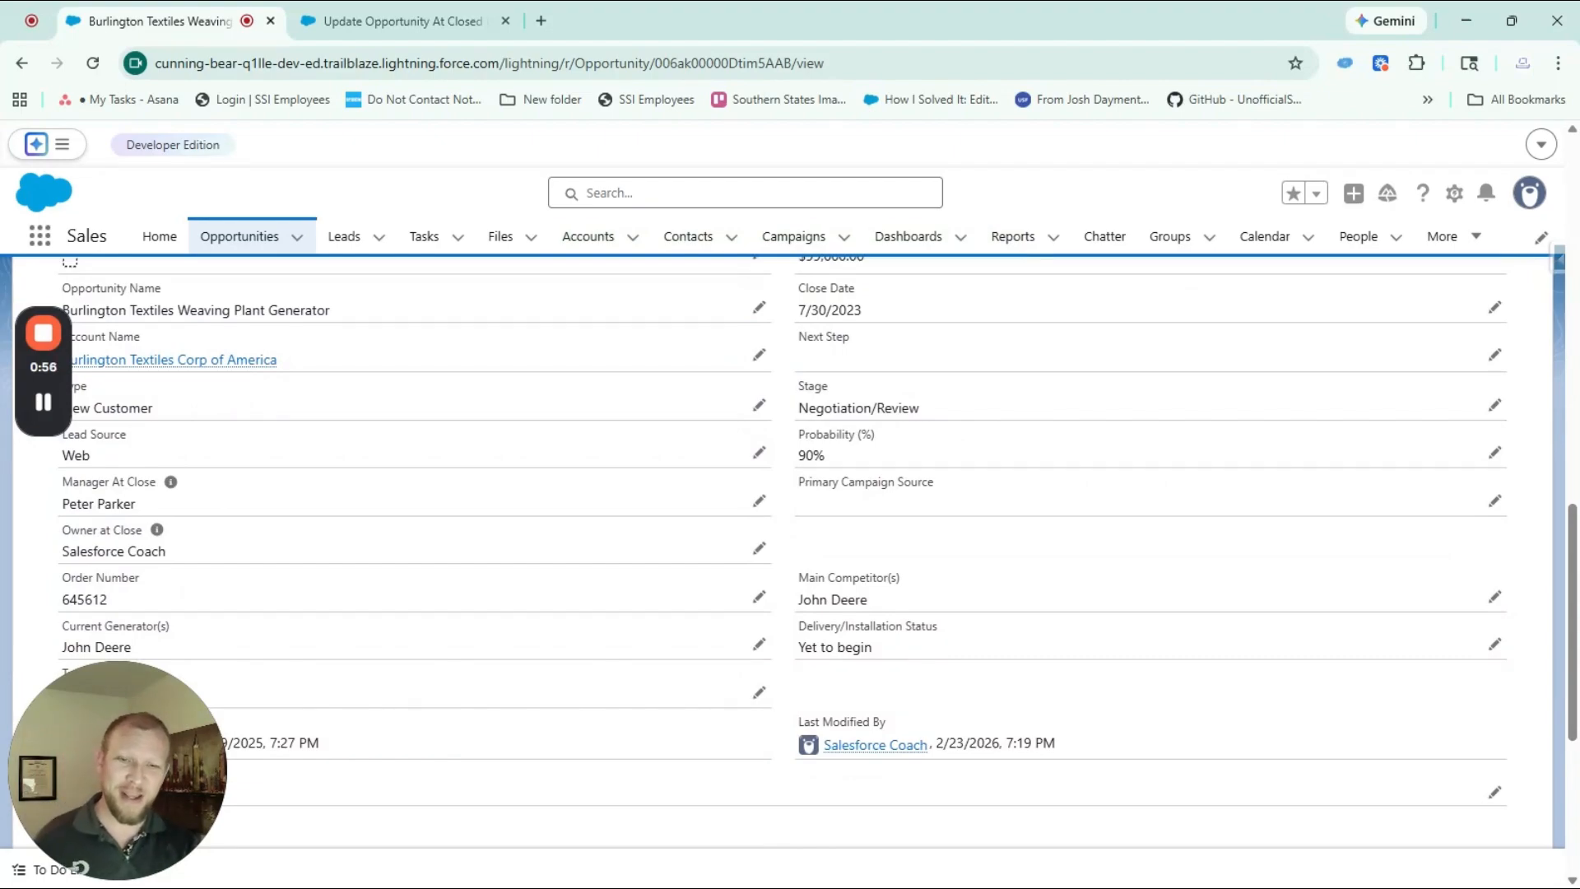
double_click(454, 509)
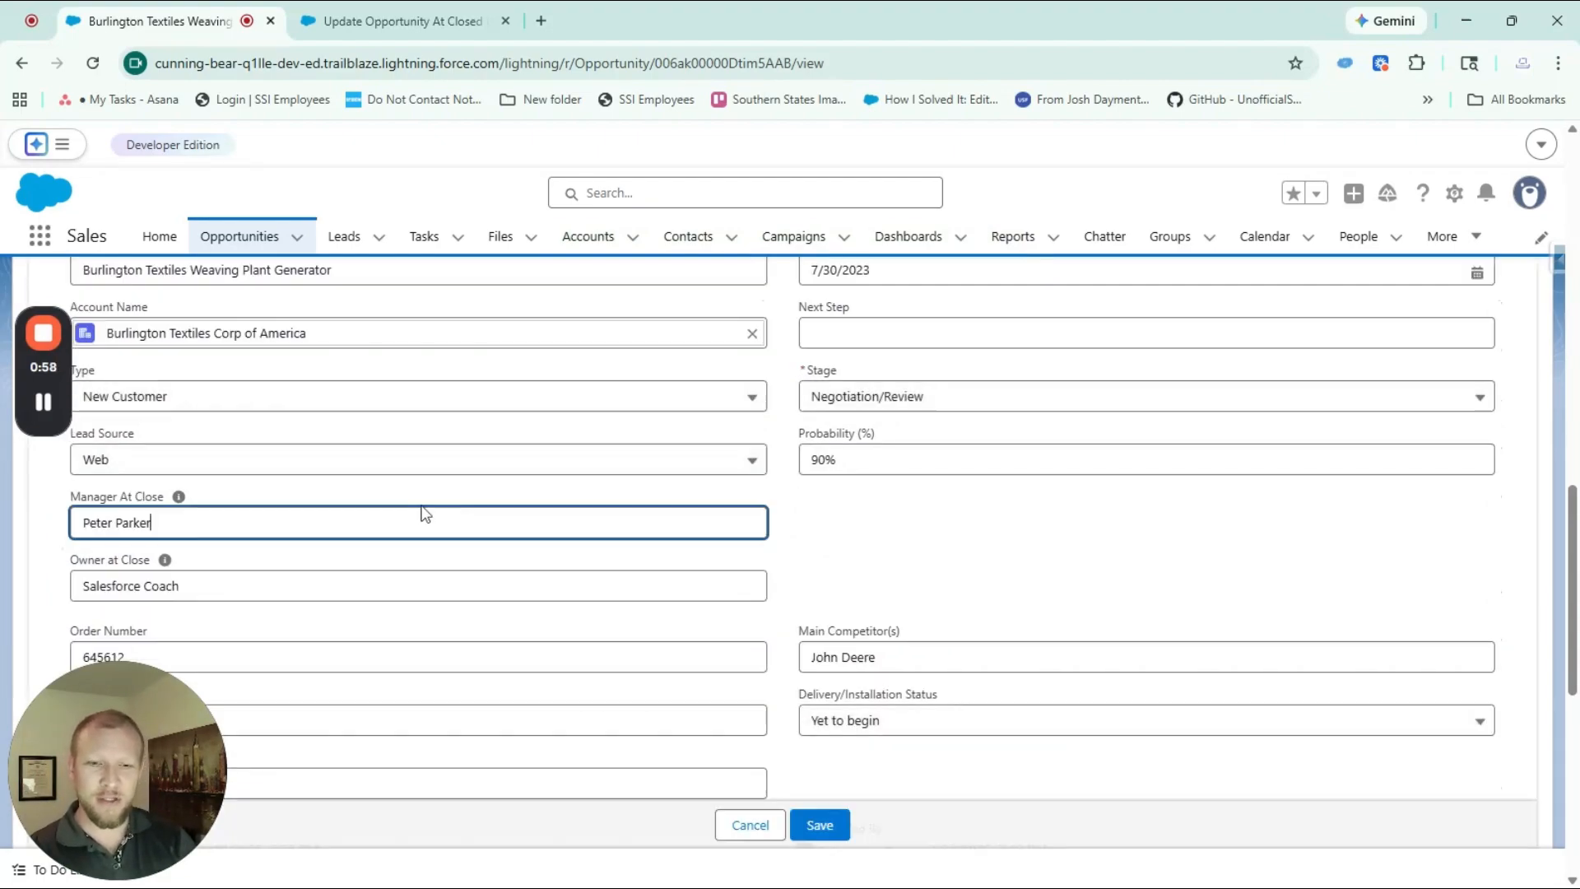
key(ctrl+a)
key(BackSpace)
key(Tab)
key(Tab)
key(BackSpace)
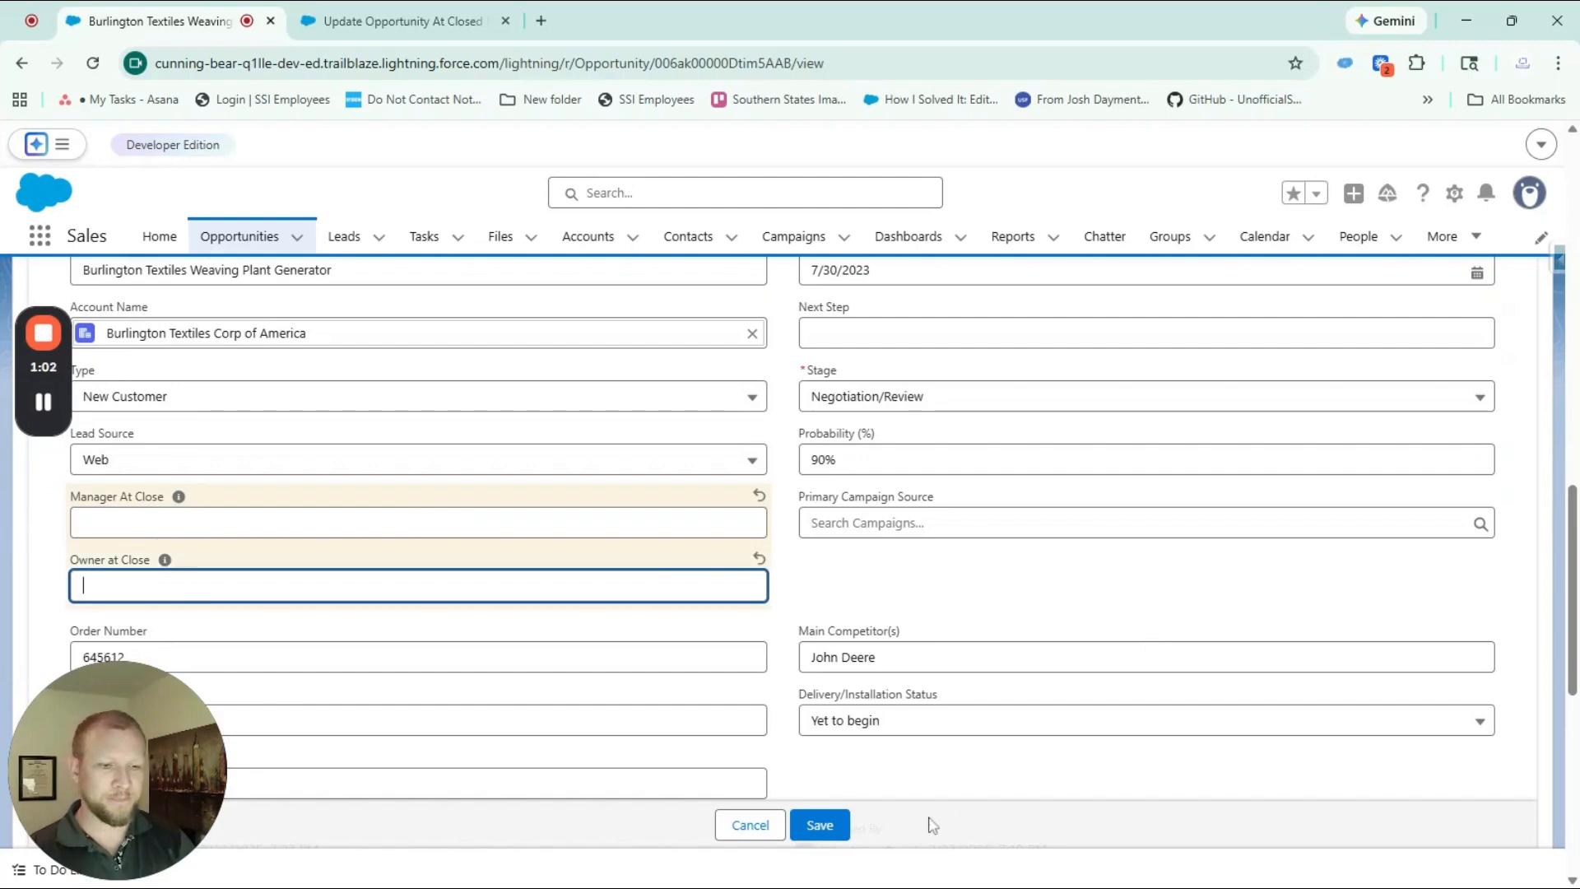
click(820, 827)
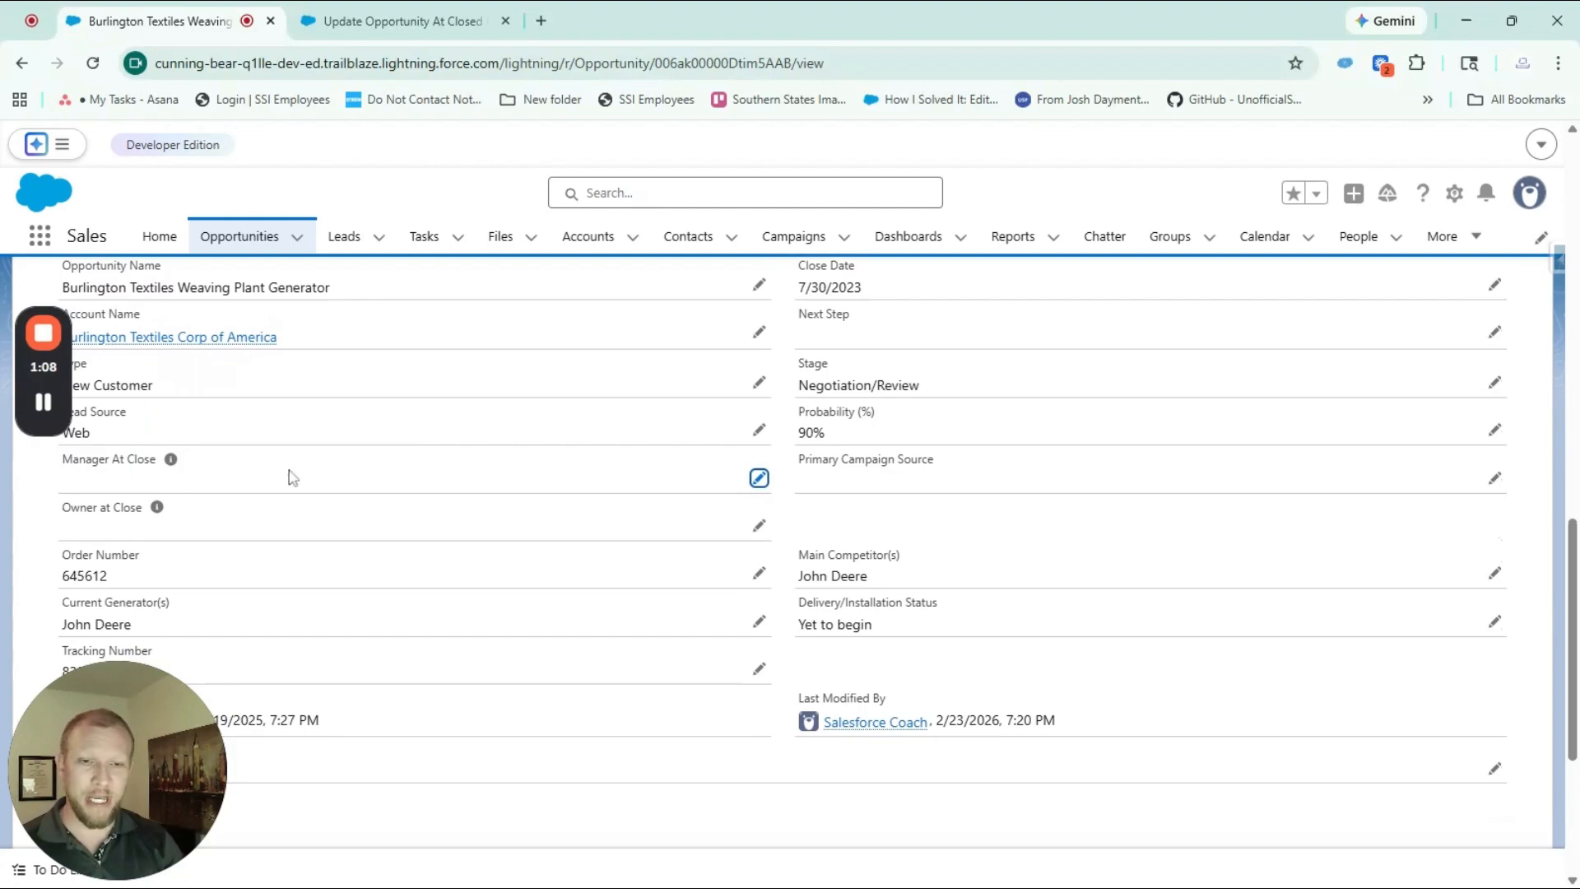
Close the opportunity with the stage Closed Won and check its Manager At Close and Owner at Close fields
scroll(360, 471, up, 6)
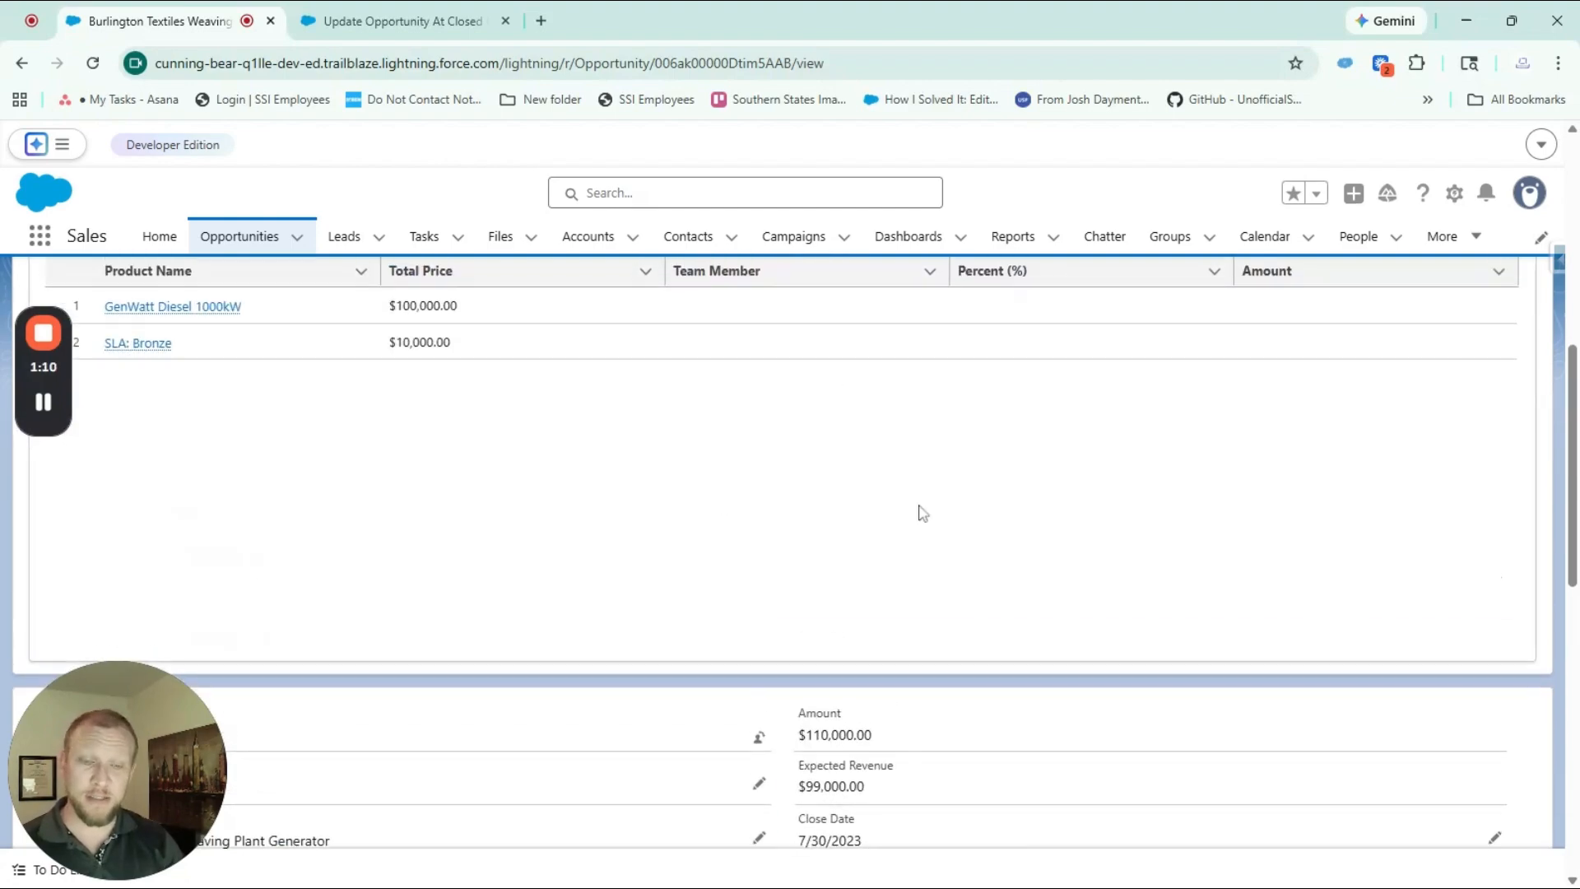
scroll(1002, 518, up, 6)
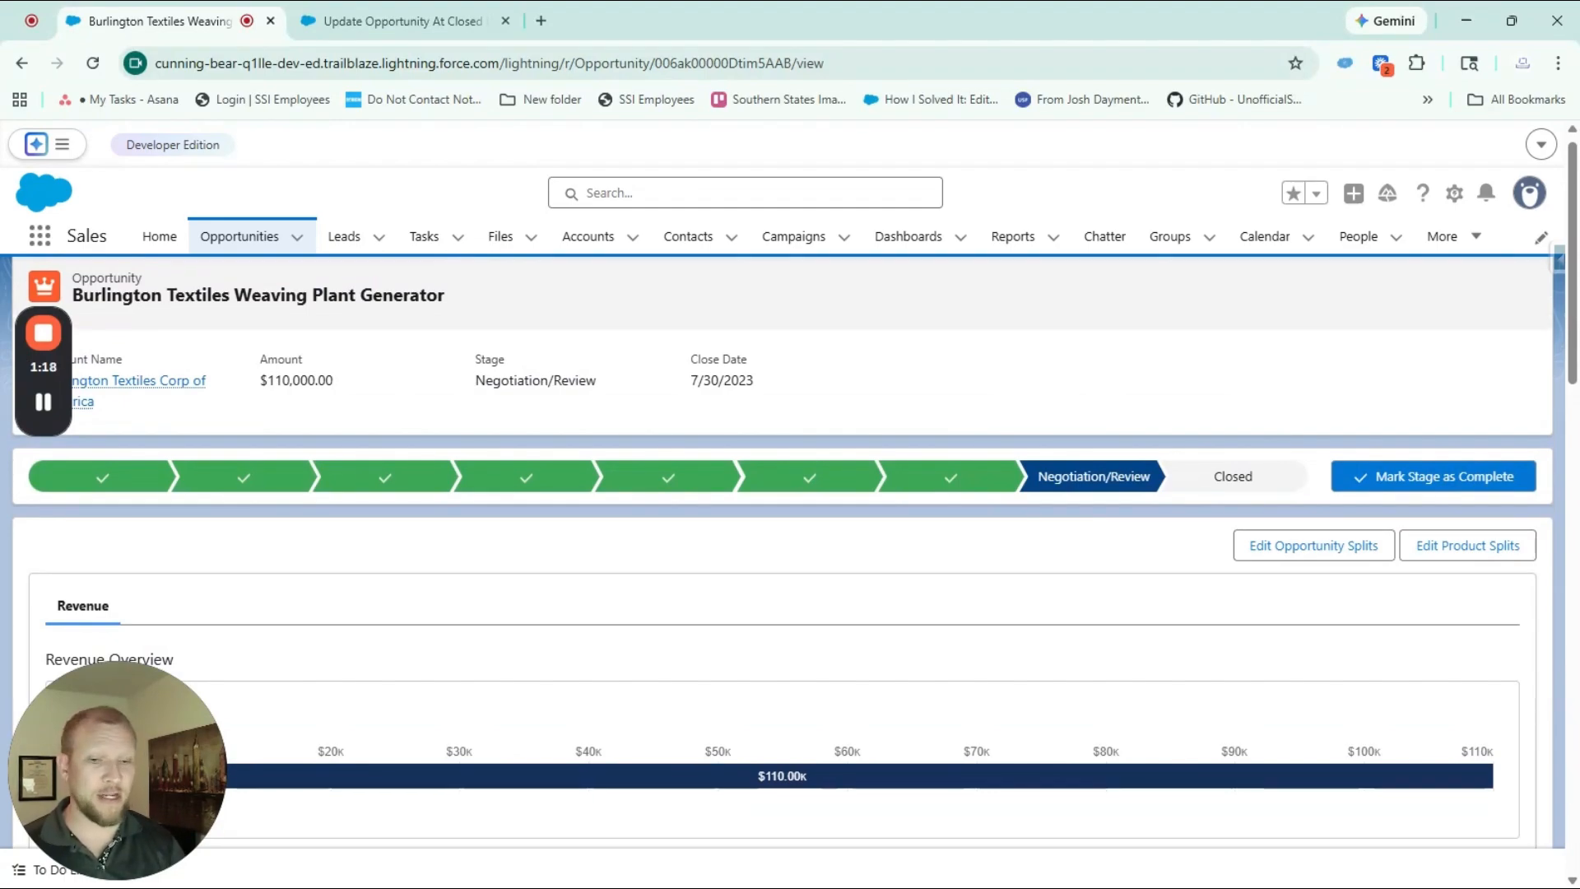
click(1247, 484)
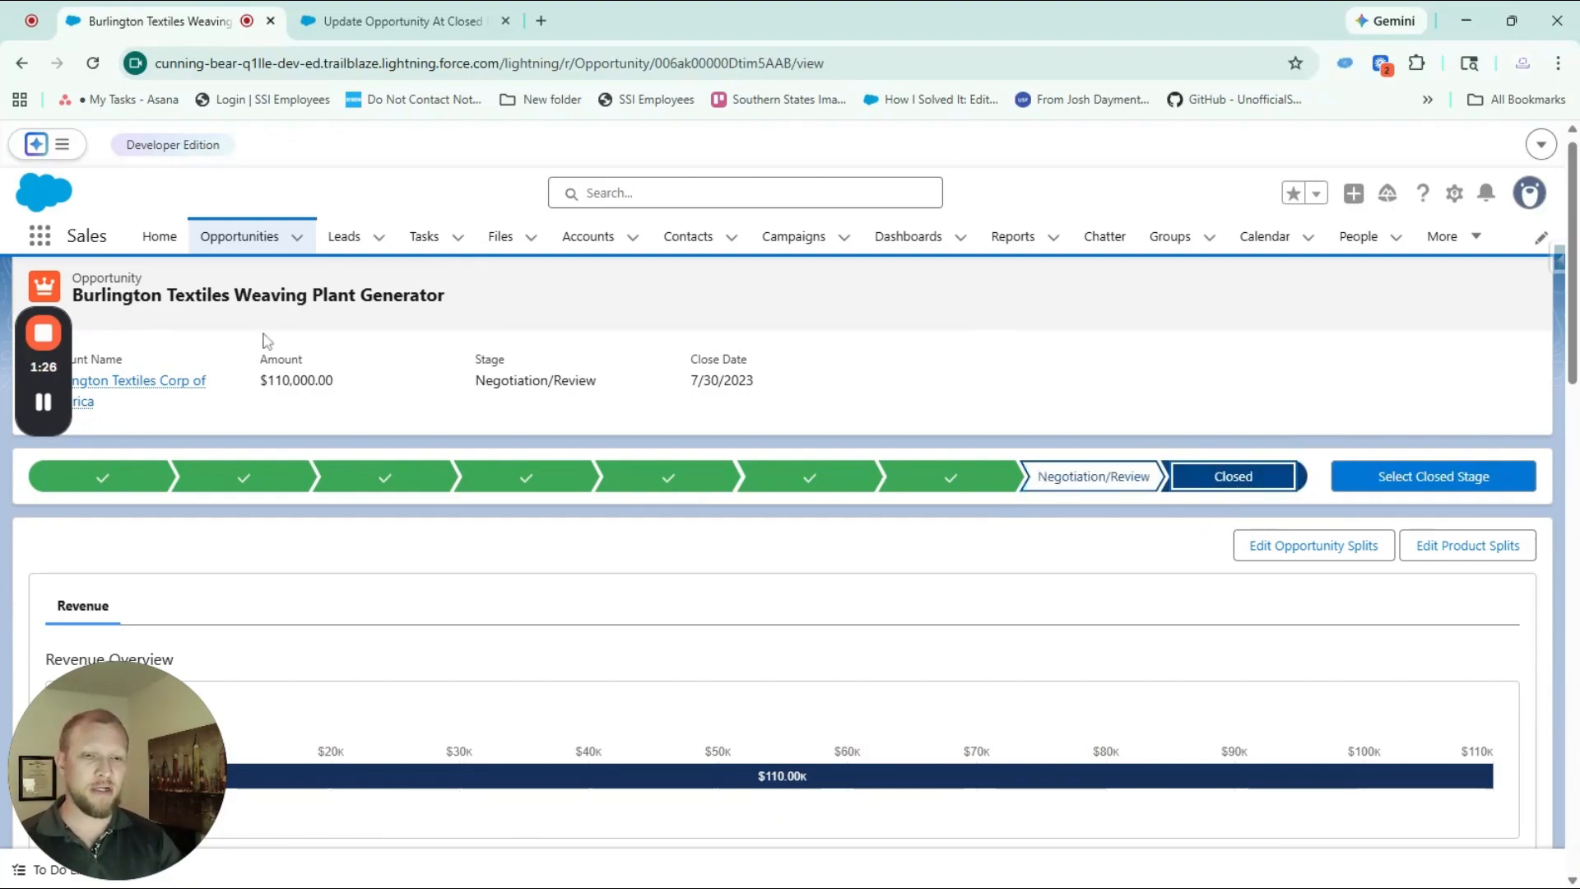
click(1431, 478)
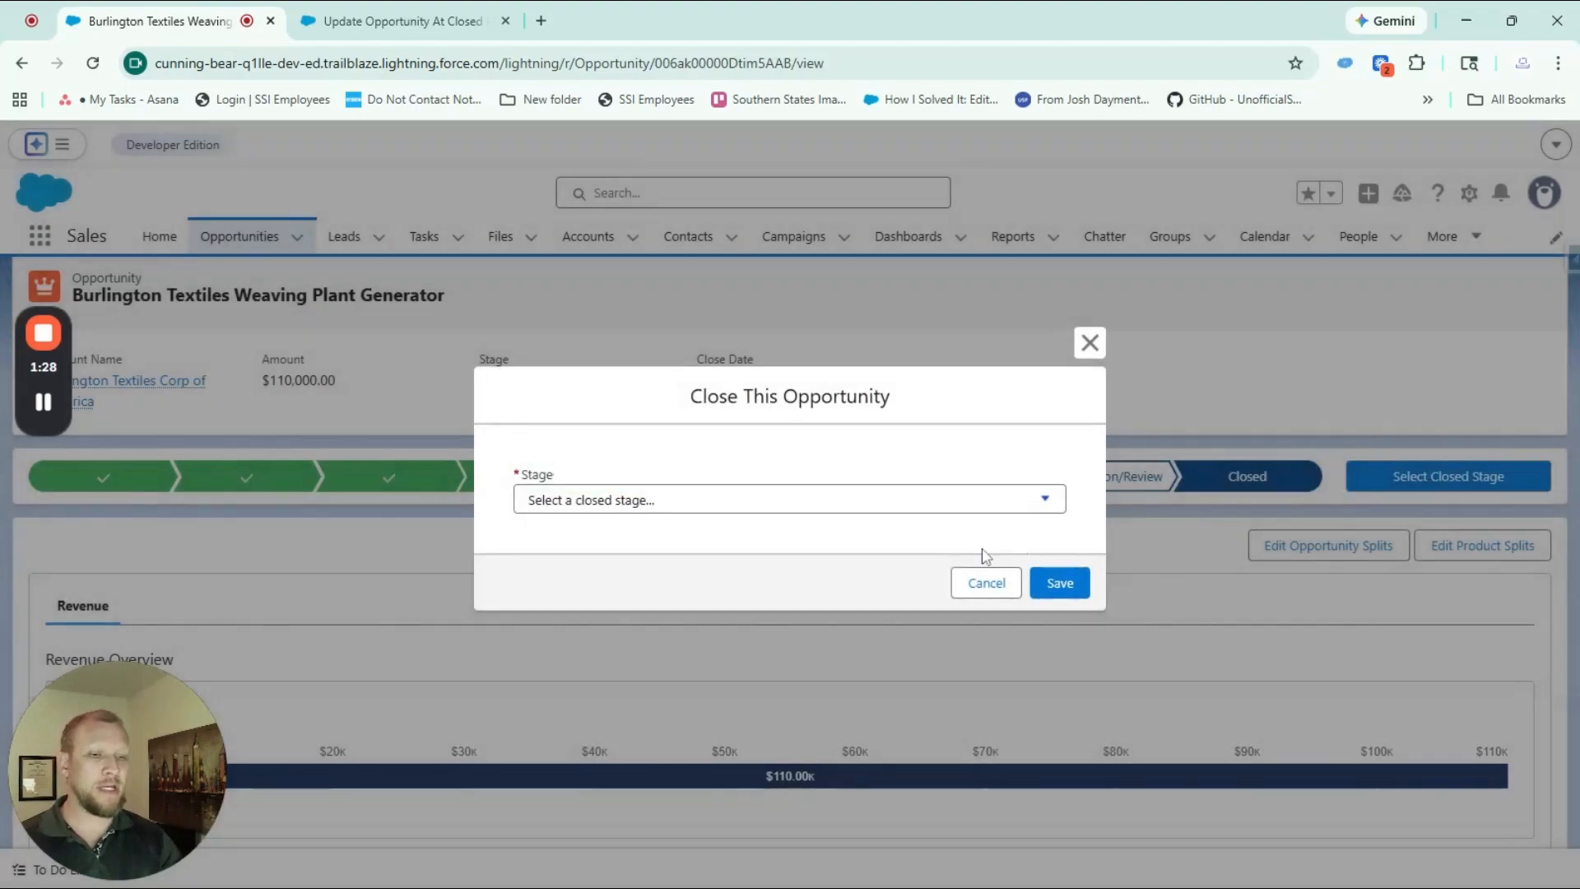
click(889, 527)
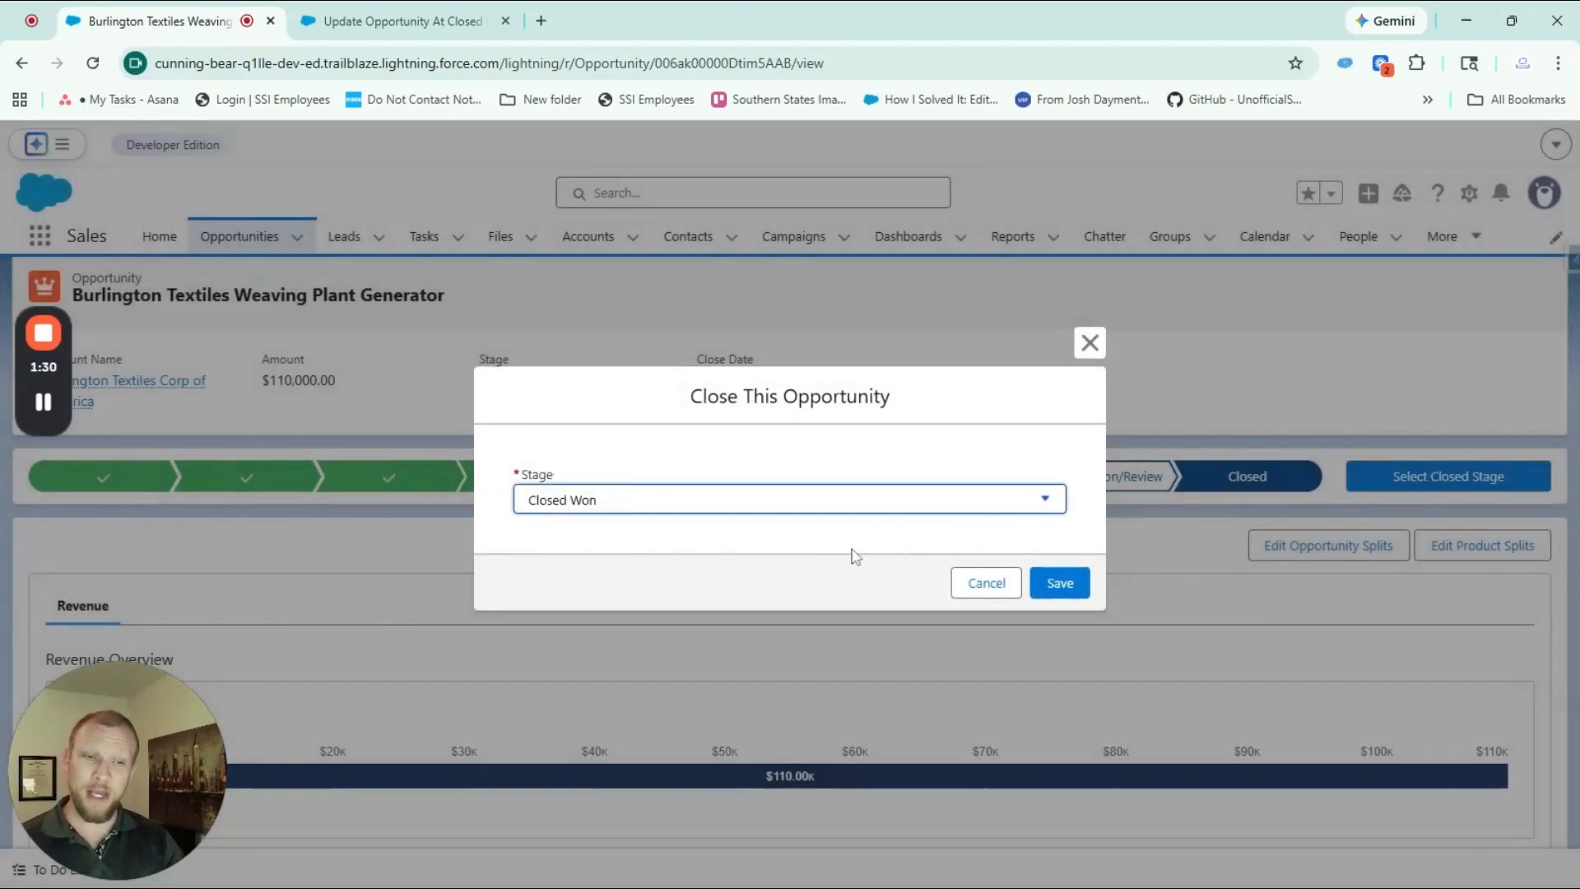
click(1060, 582)
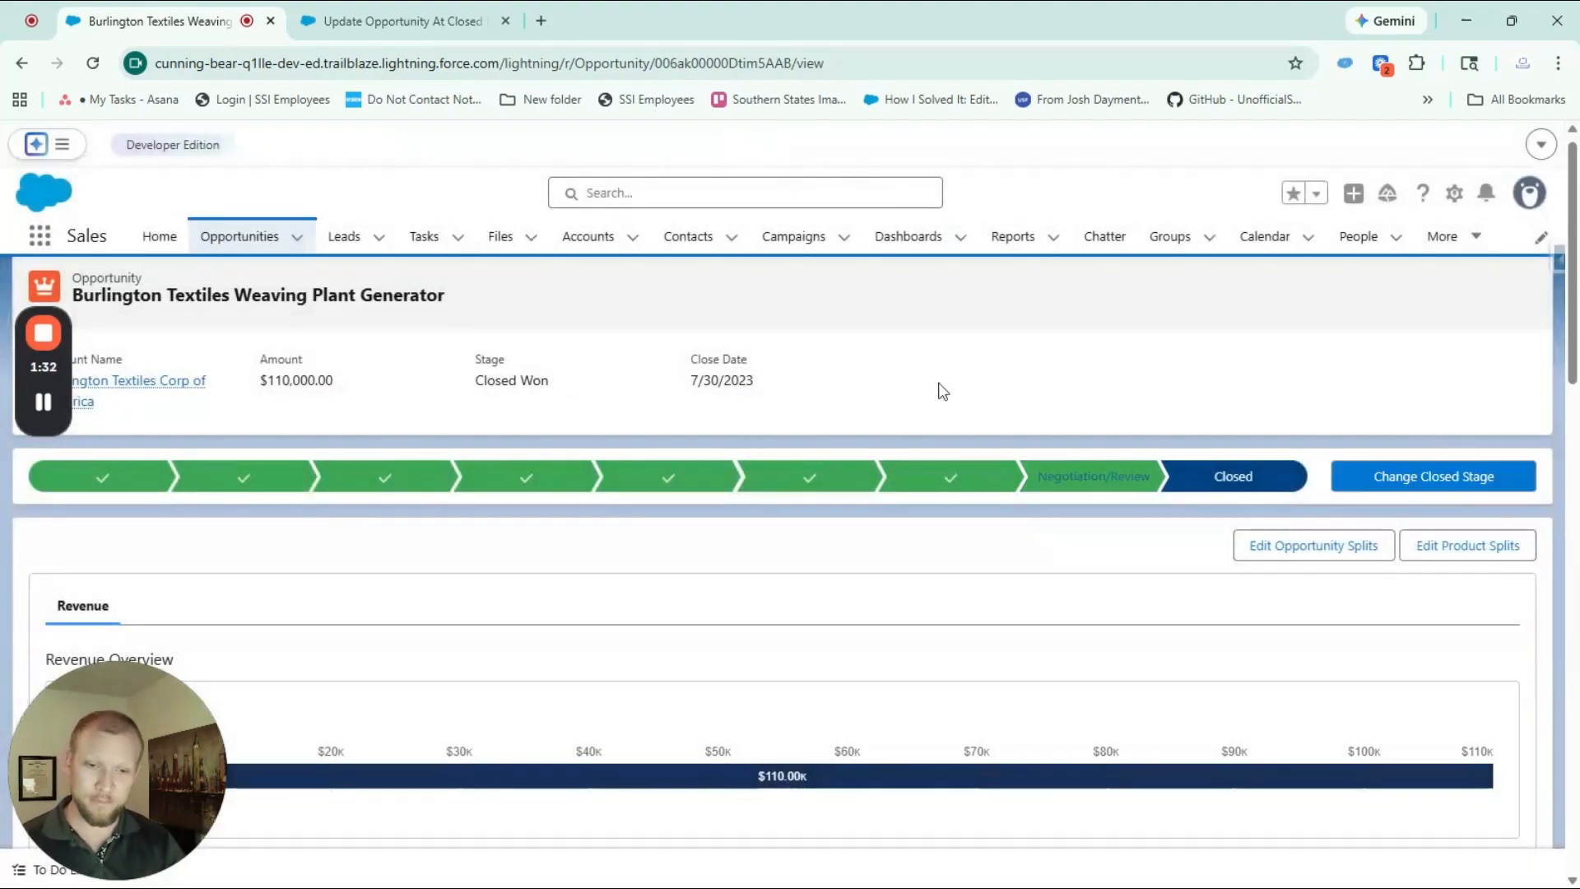
scroll(847, 377, down, 6)
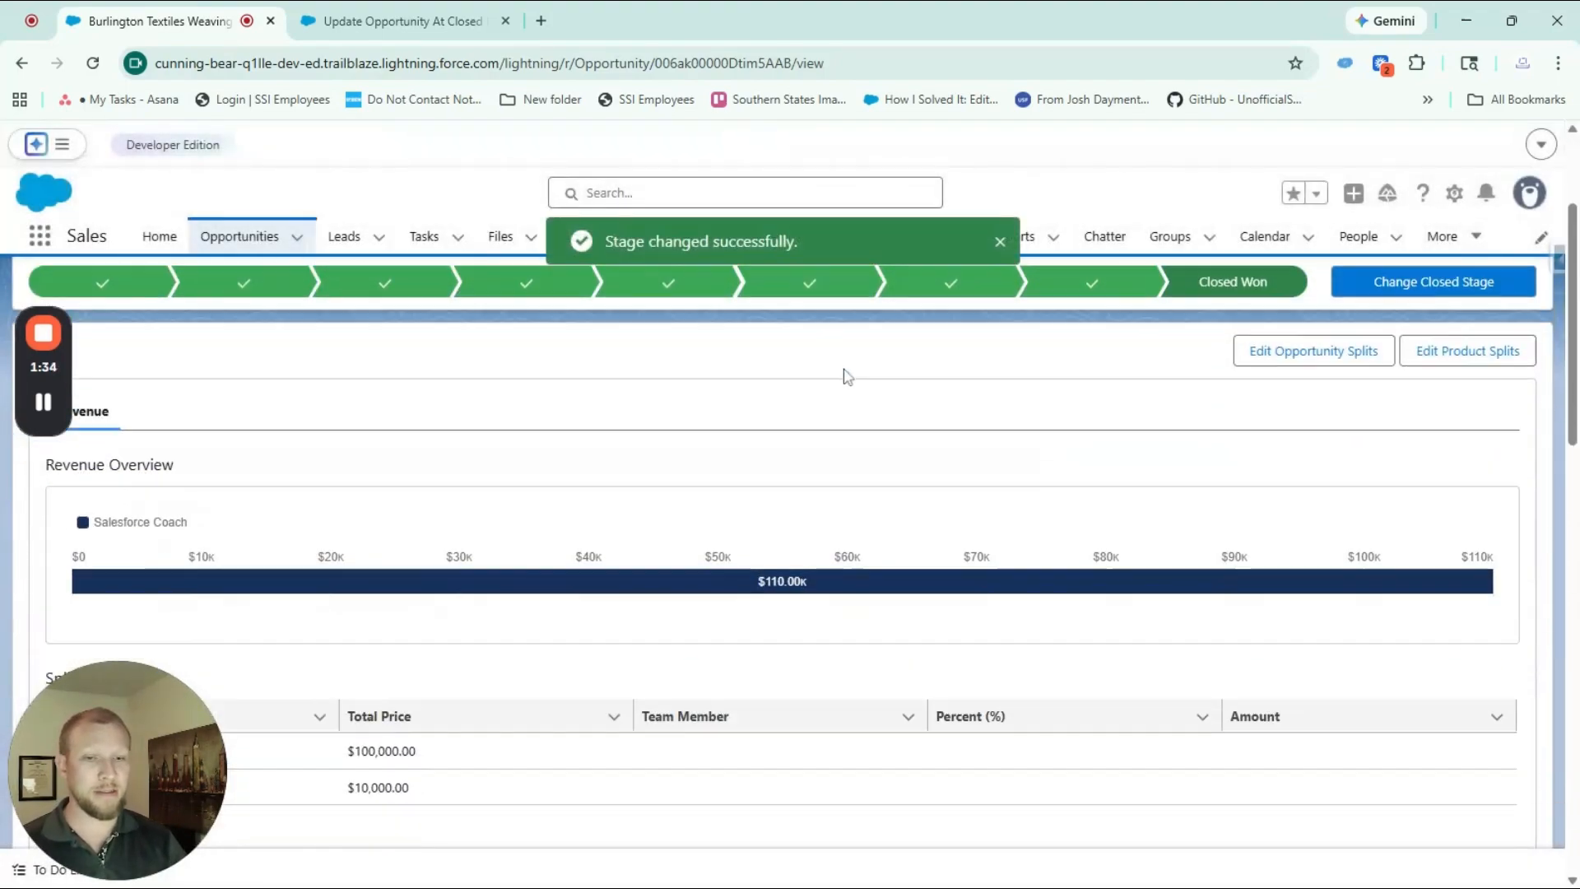
scroll(848, 377, down, 6)
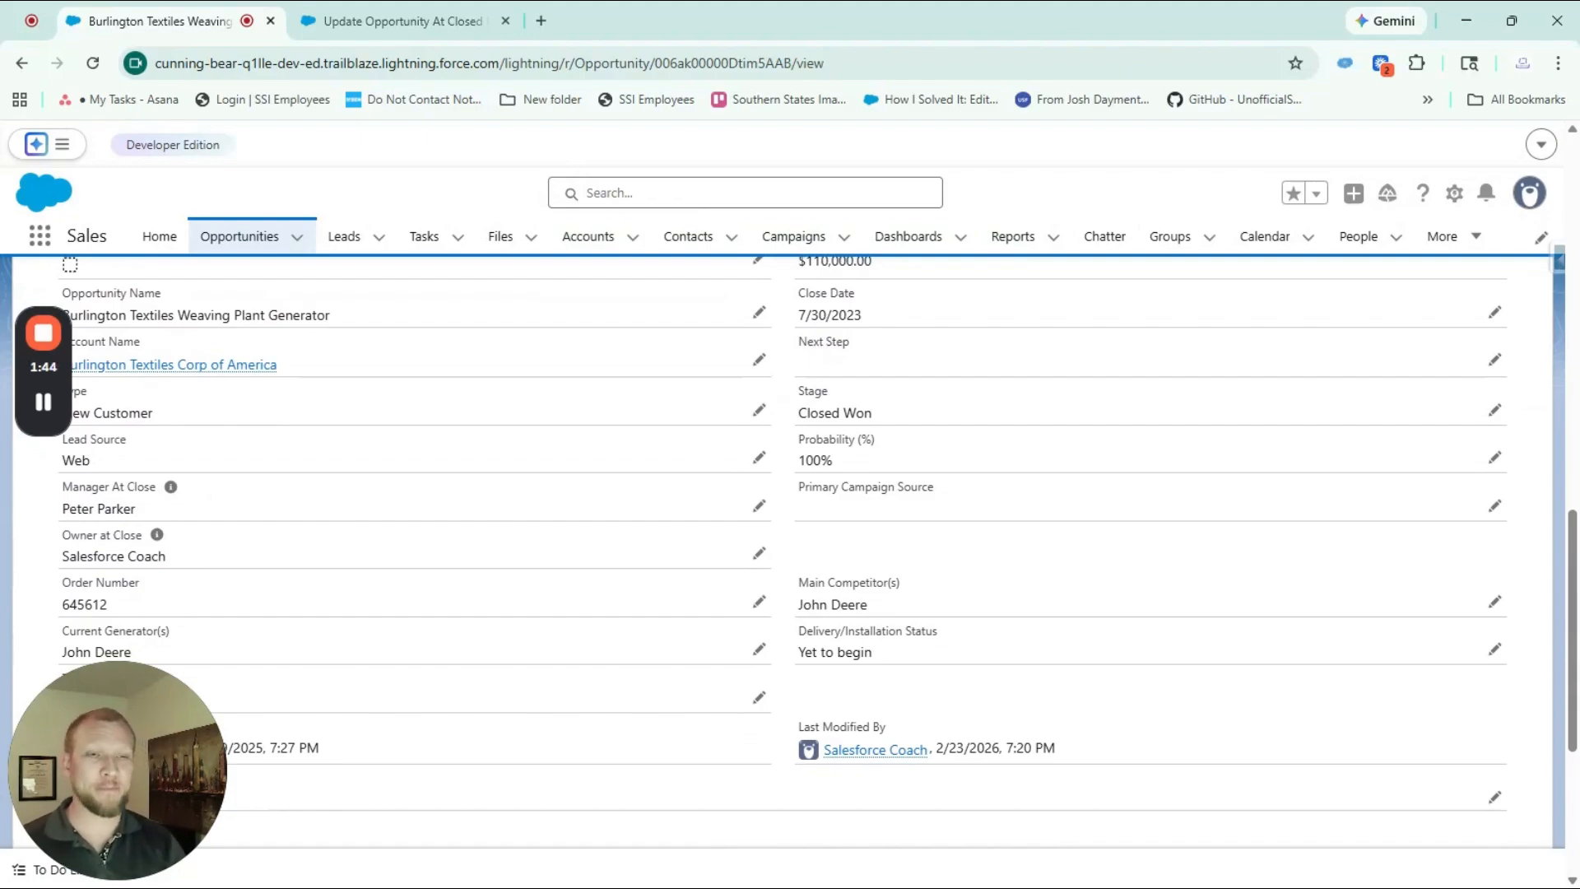
Switch to the Update Opportunity At Closed Fields flow and review the start element's trigger, entry conditions and condition logic
click(402, 22)
click(374, 295)
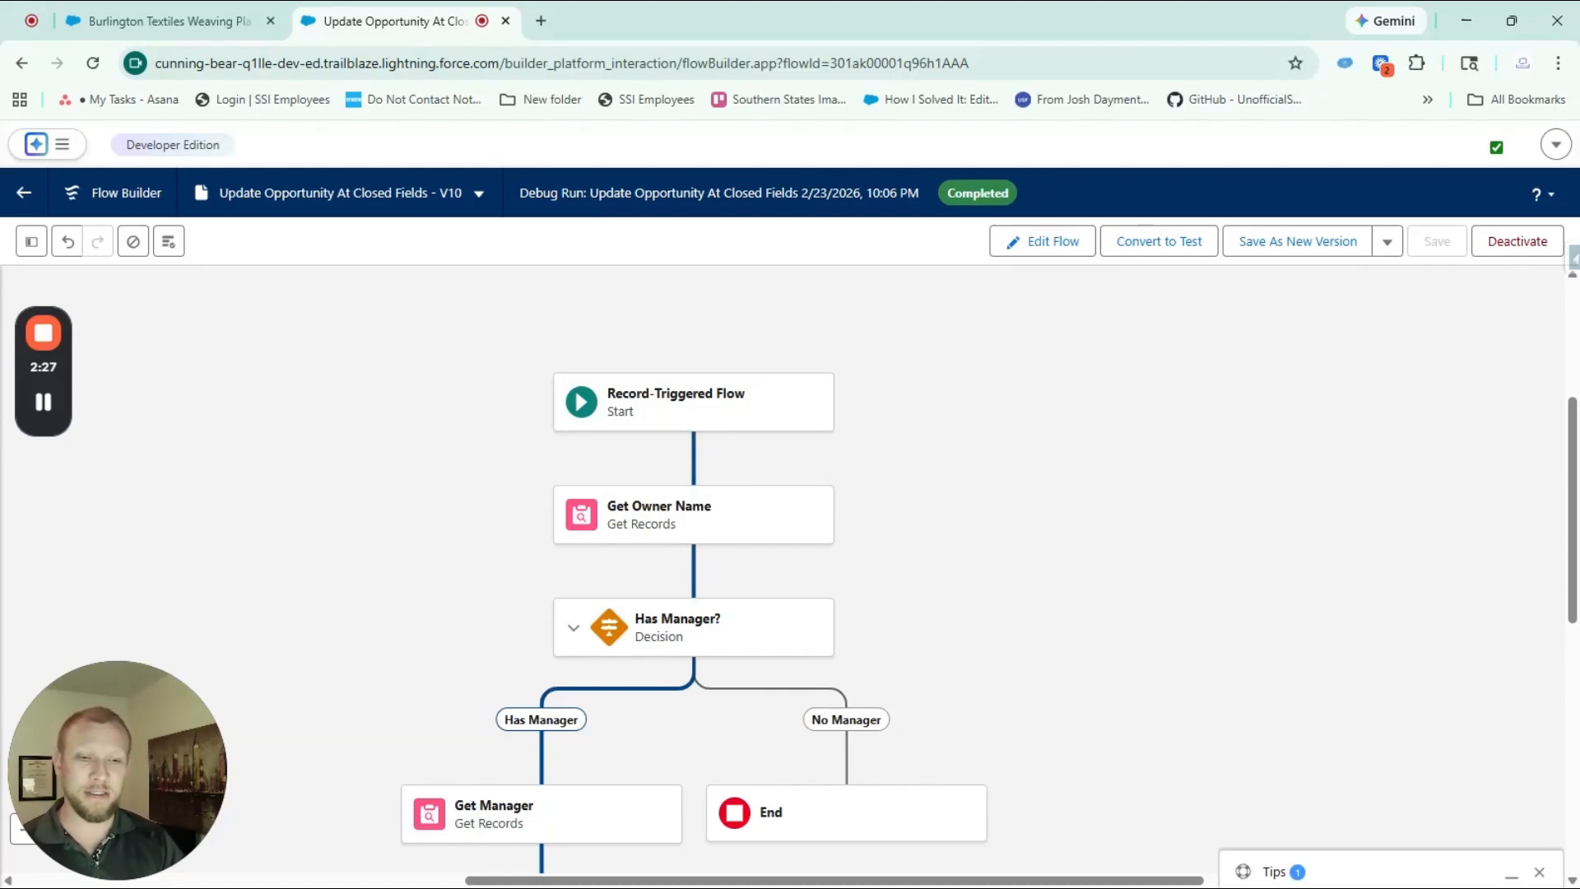
click(700, 394)
click(698, 481)
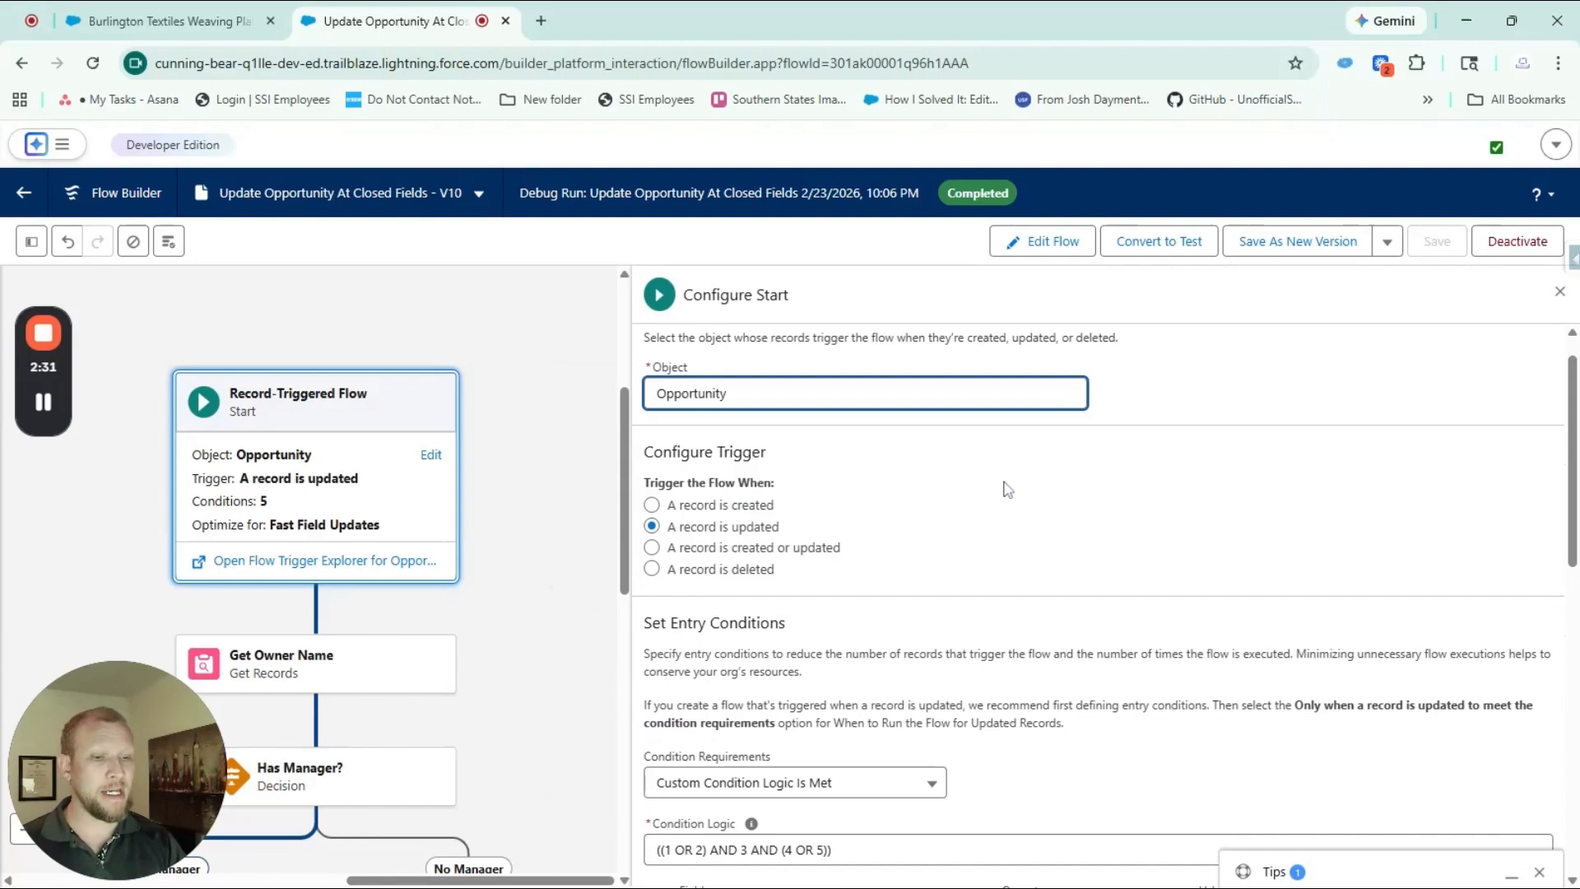
scroll(1006, 490, down, 4)
scroll(1006, 489, down, 1)
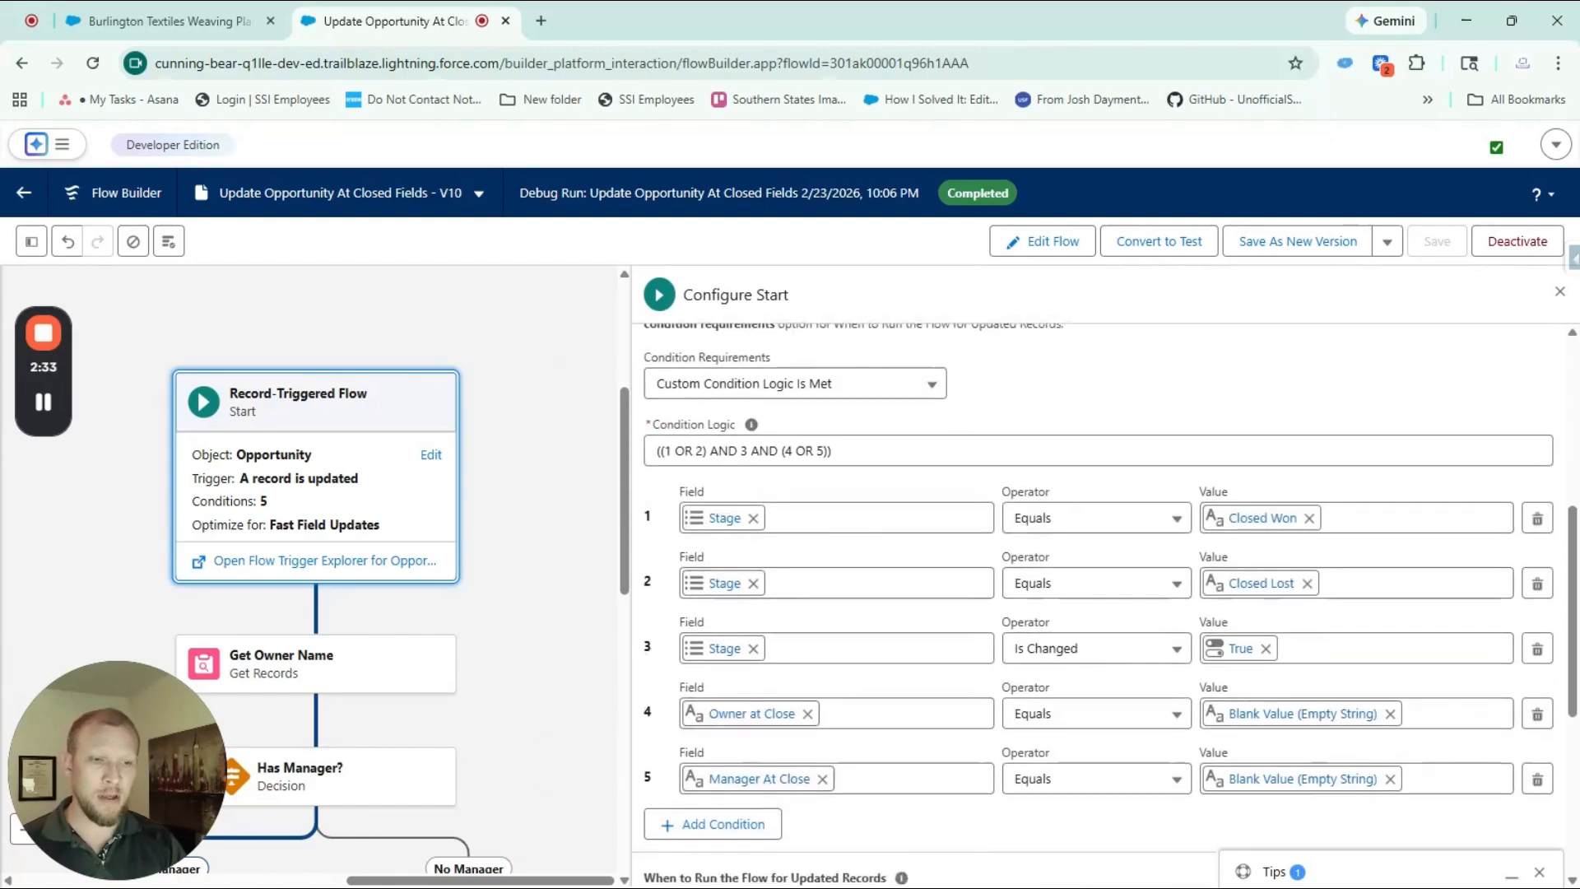
scroll(1081, 424, down, 1)
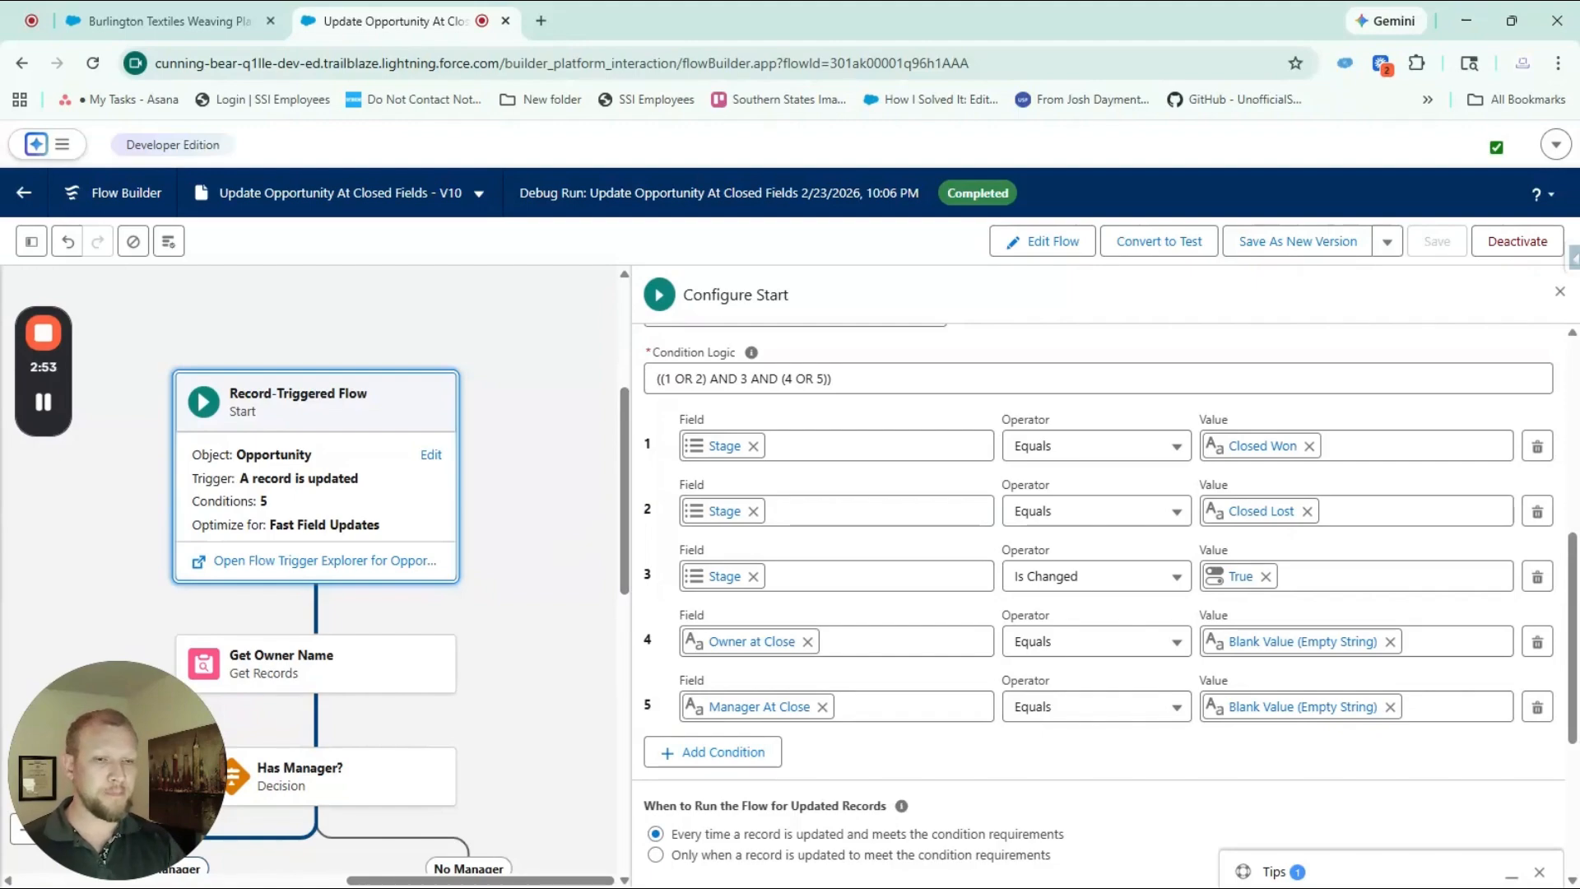
scroll(543, 494, down, 1)
scroll(527, 452, down, 1)
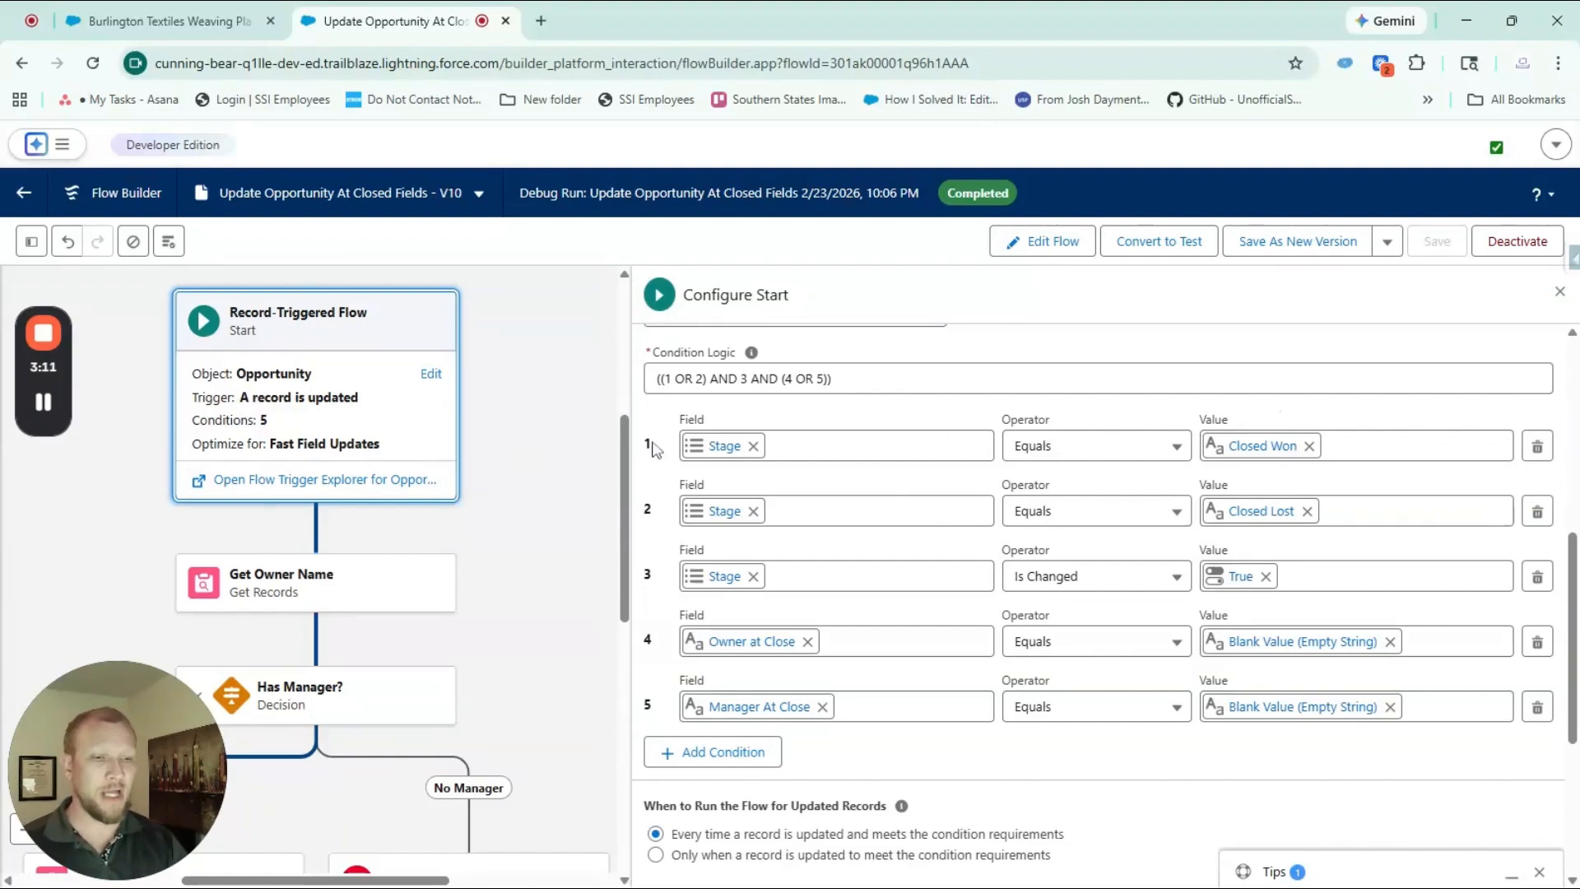
Examine the Get Owner Name element's object, user record filter, Owner ID value and record storage options
scroll(546, 479, down, 1)
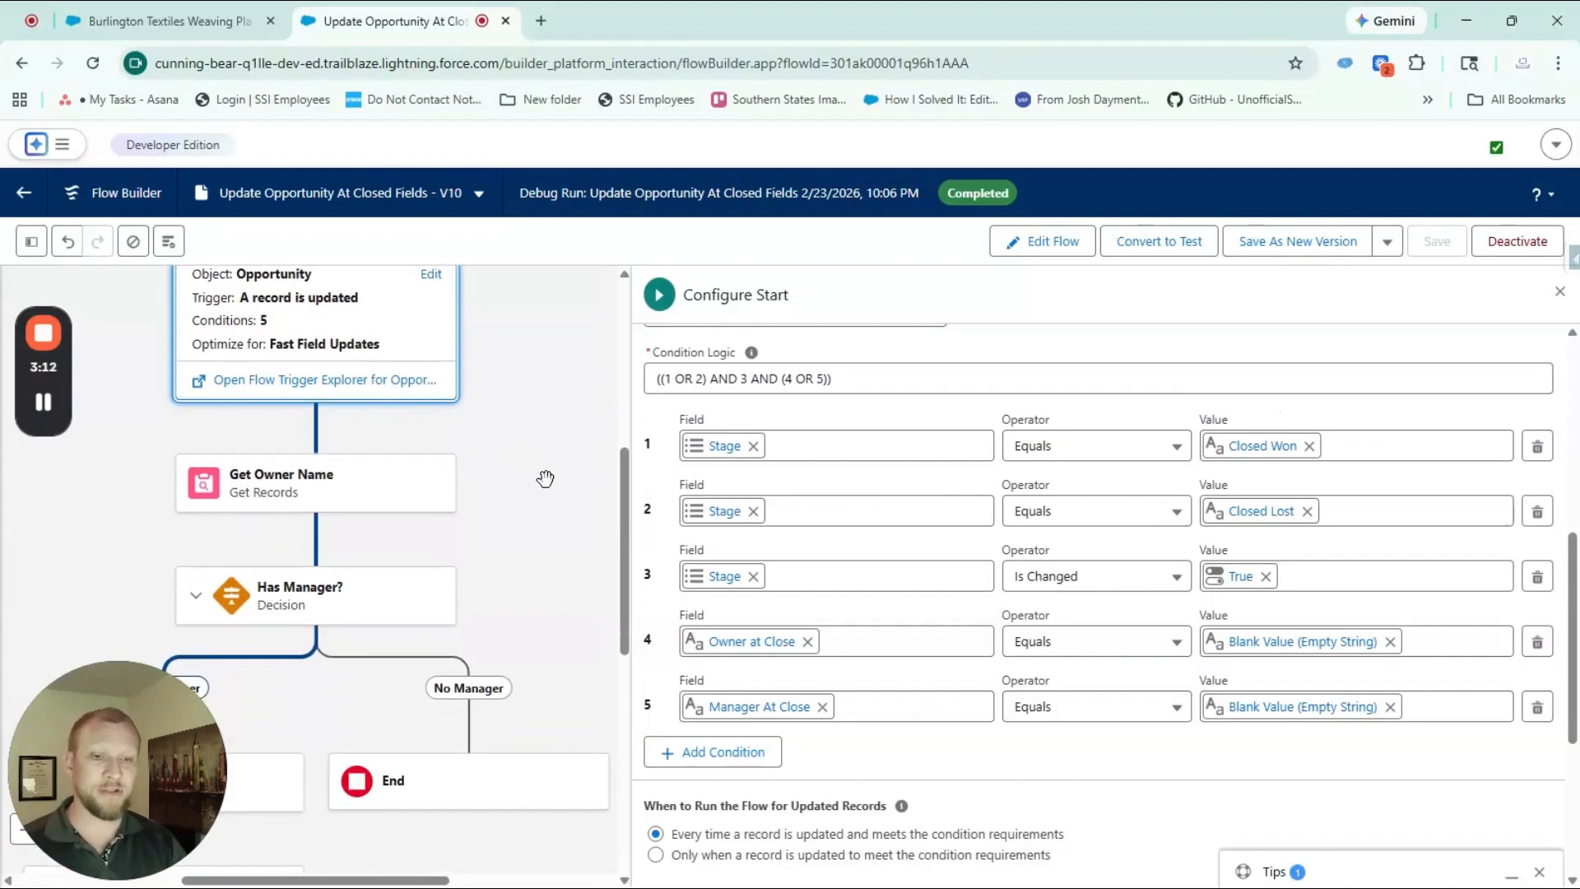
click(319, 484)
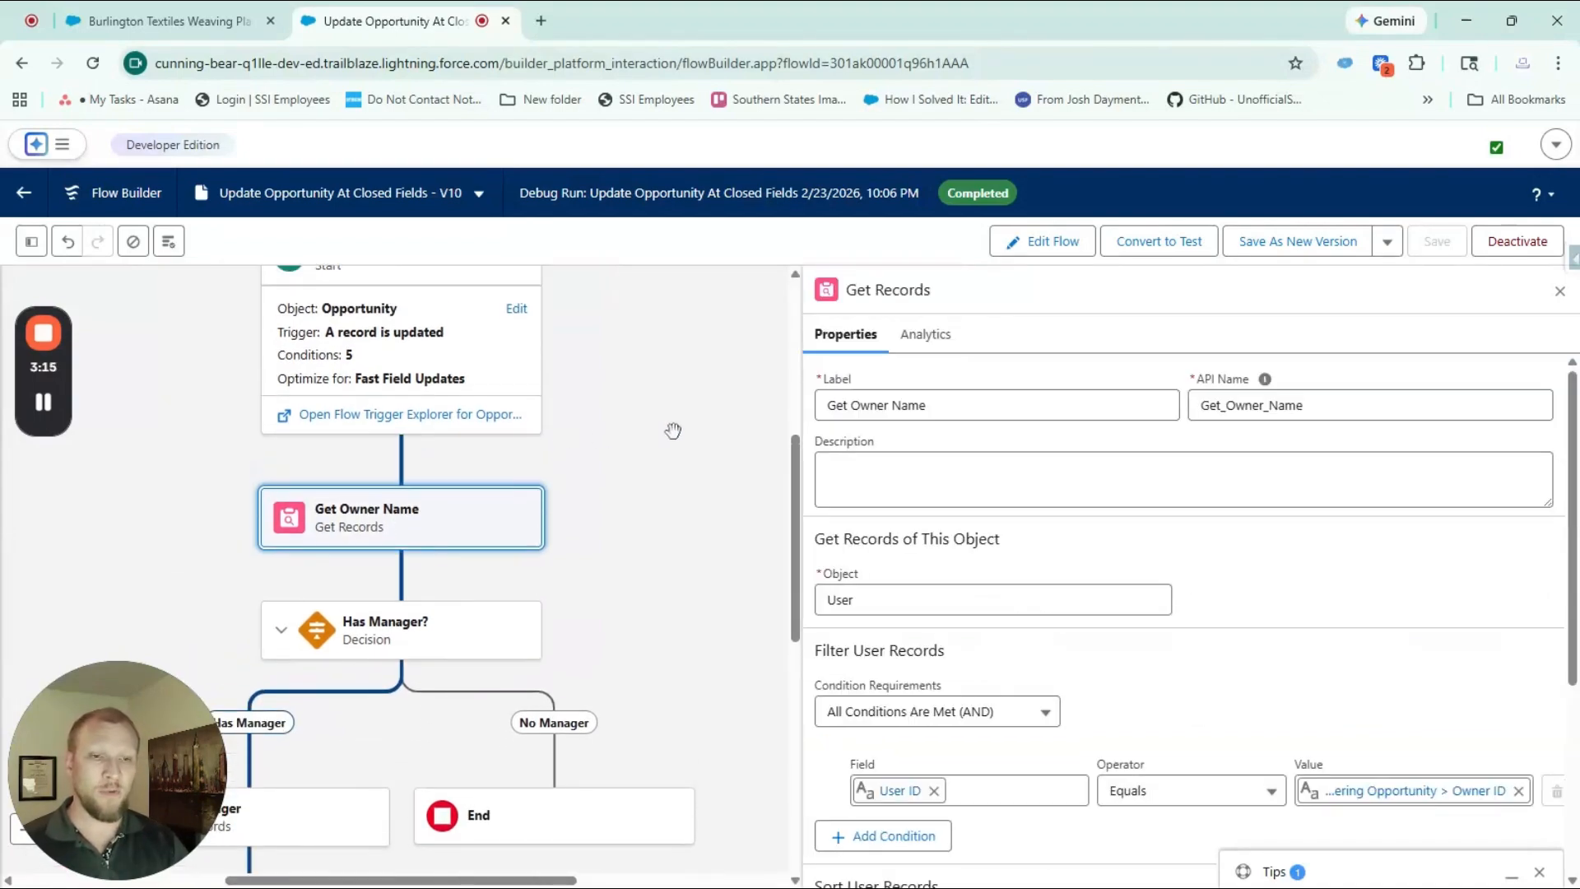
scroll(673, 430, down, 1)
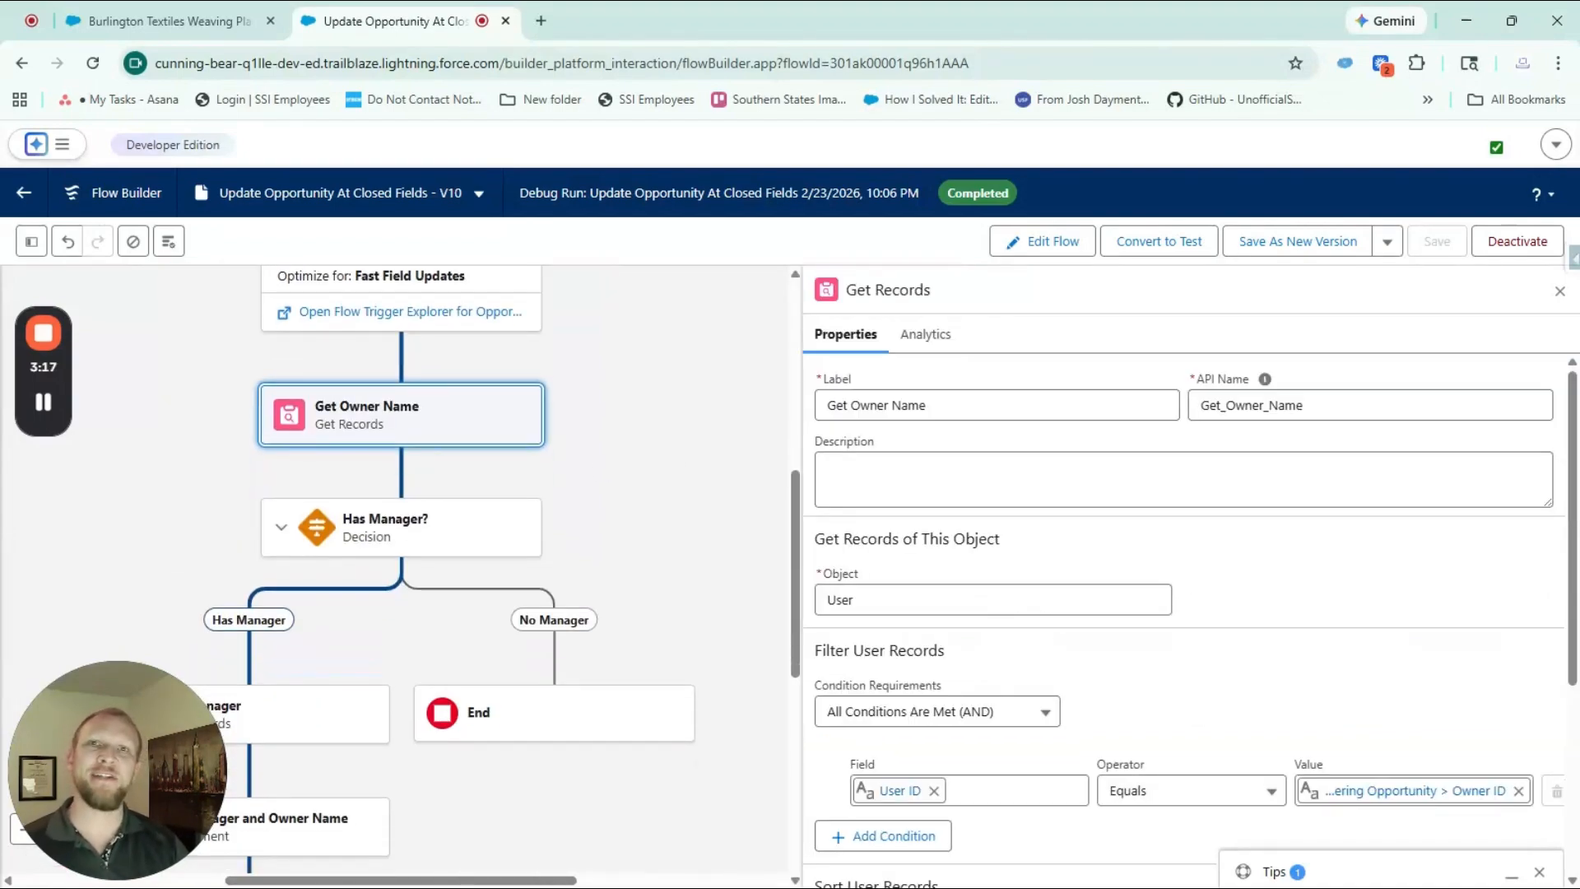
scroll(1156, 379, down, 1)
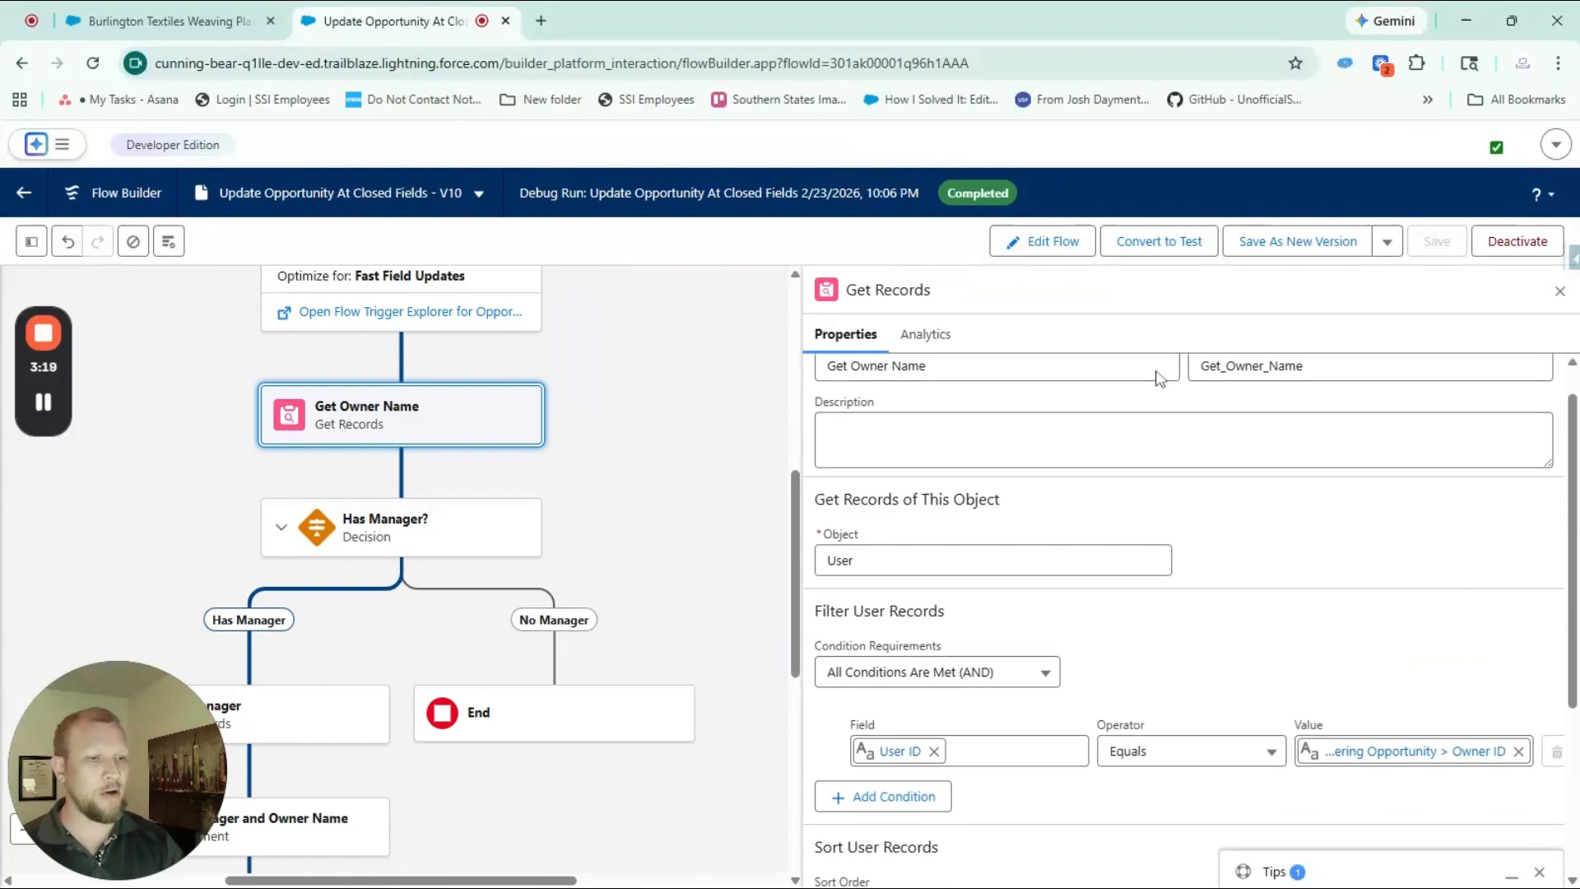
scroll(1192, 483, down, 1)
scroll(1193, 483, up, 3)
scroll(1416, 626, down, 3)
click(1424, 609)
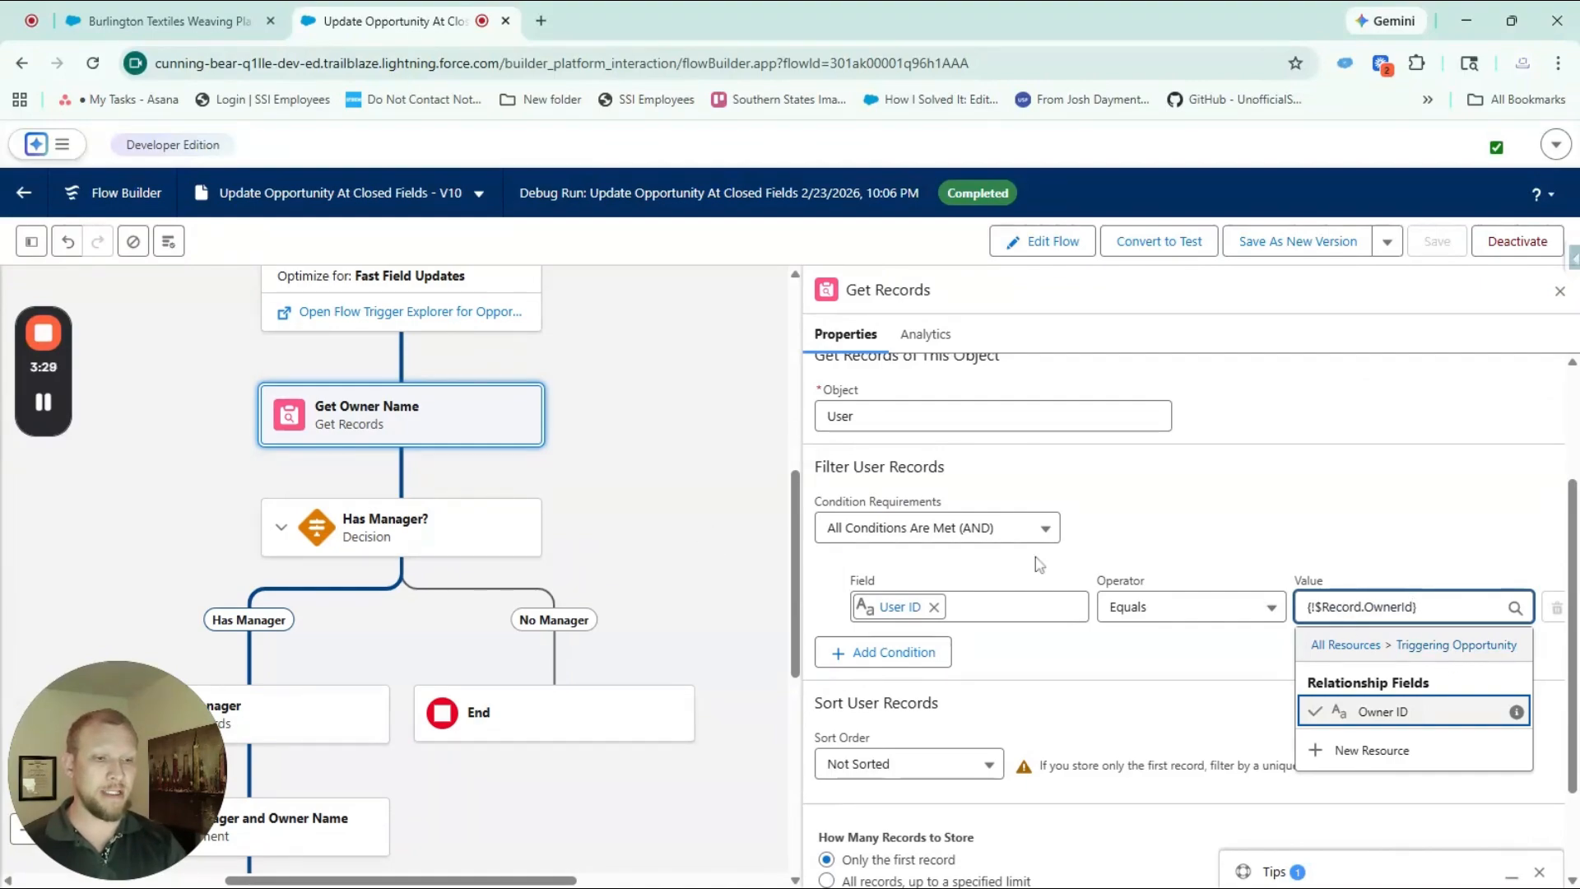
scroll(1115, 677, down, 2)
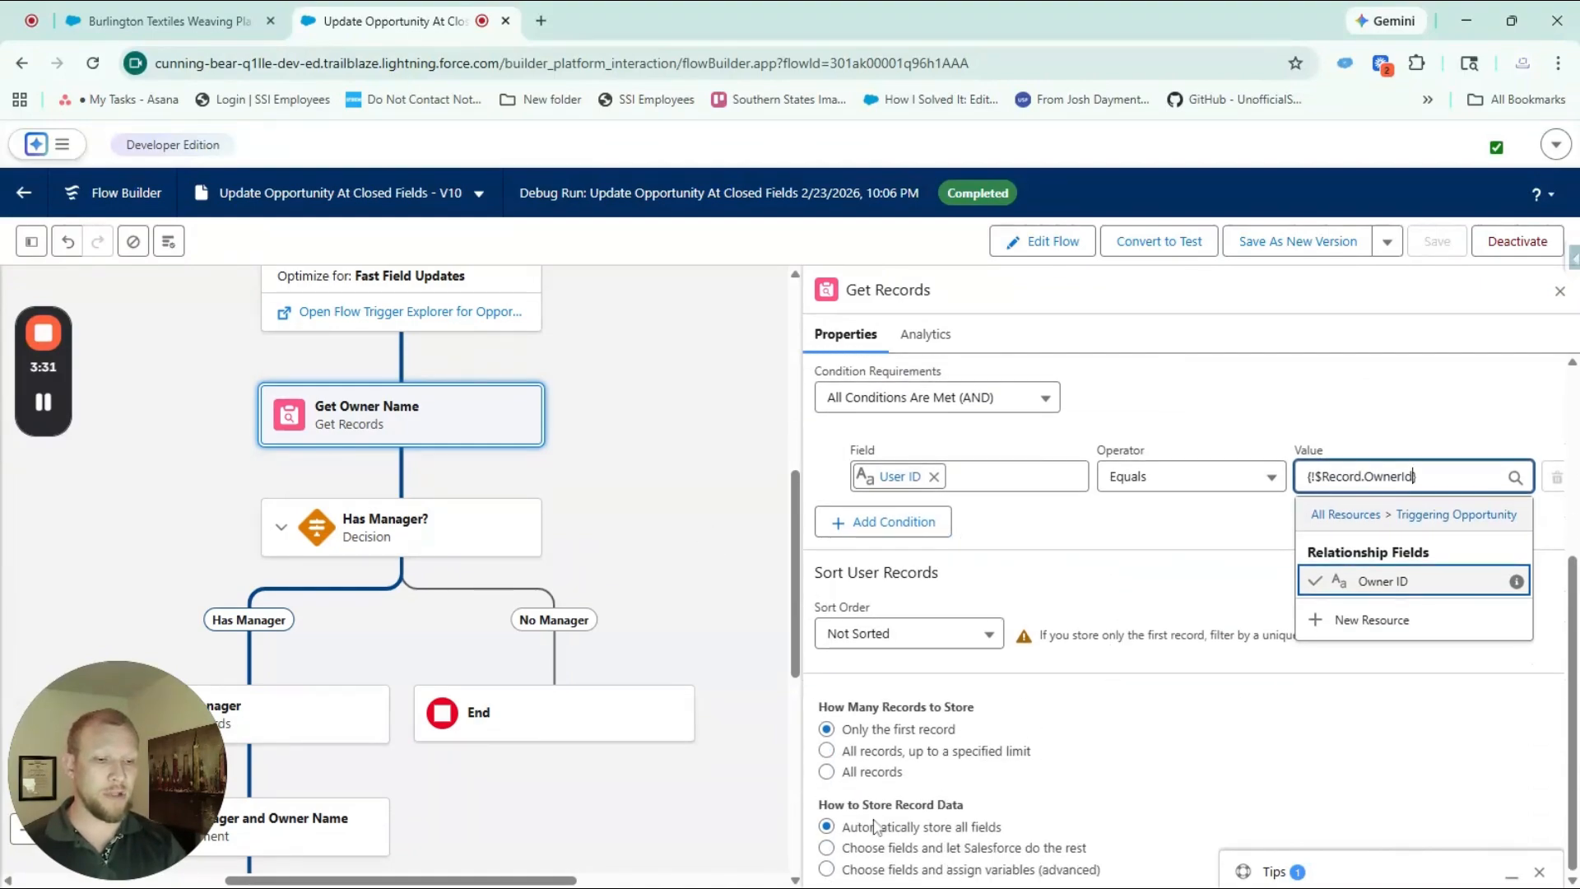
Examine the Has Manager? decision's outcome condition, its Manager ID resource and the paths following both outcomes
click(412, 521)
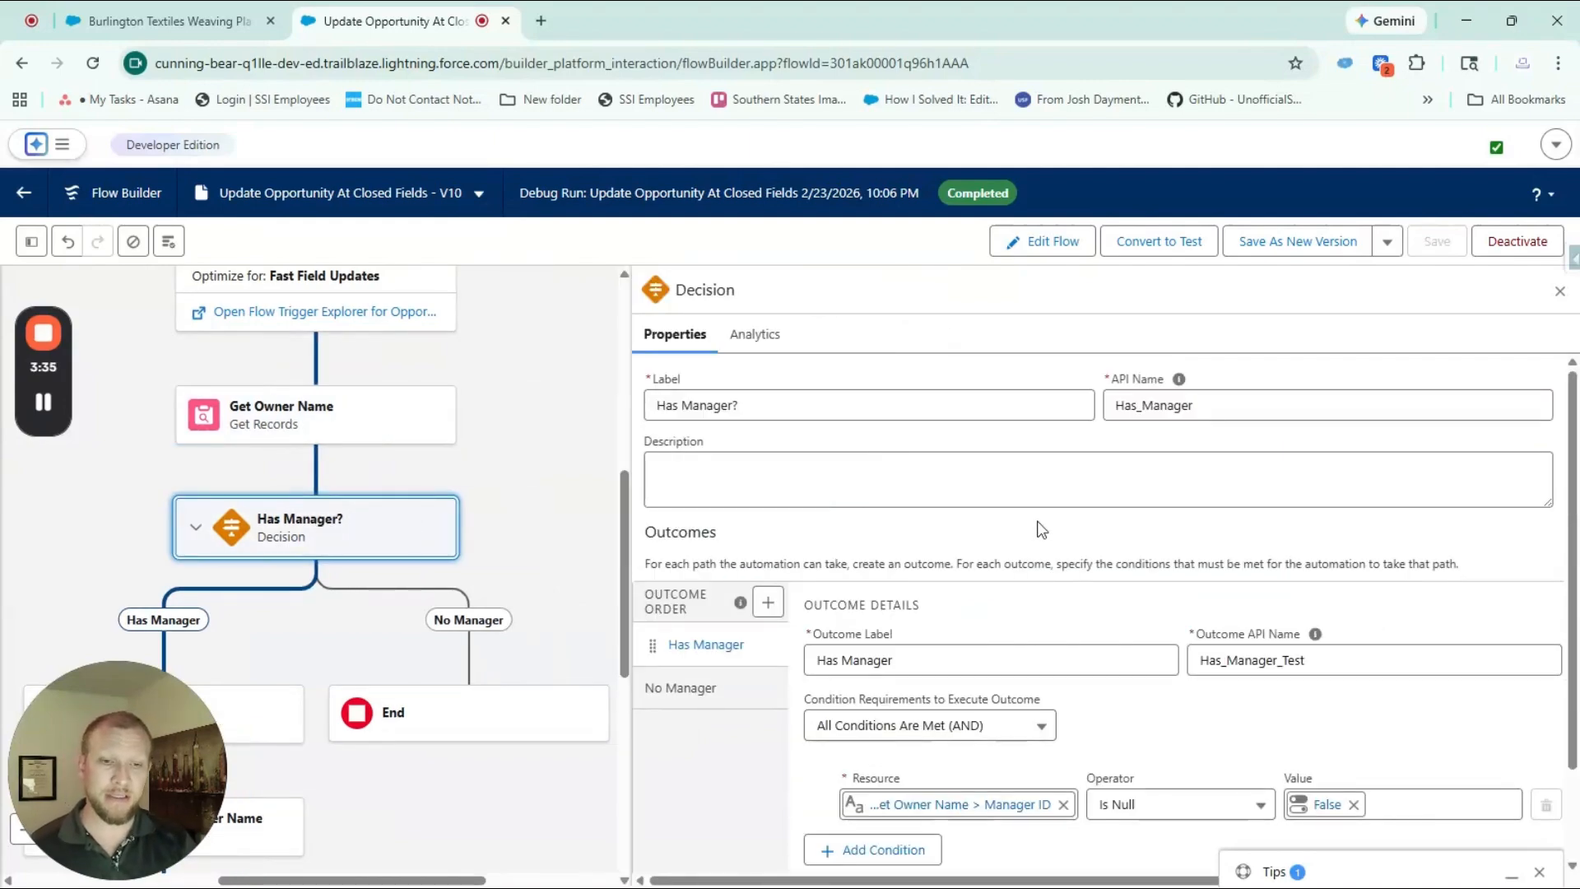
scroll(1199, 648, down, 2)
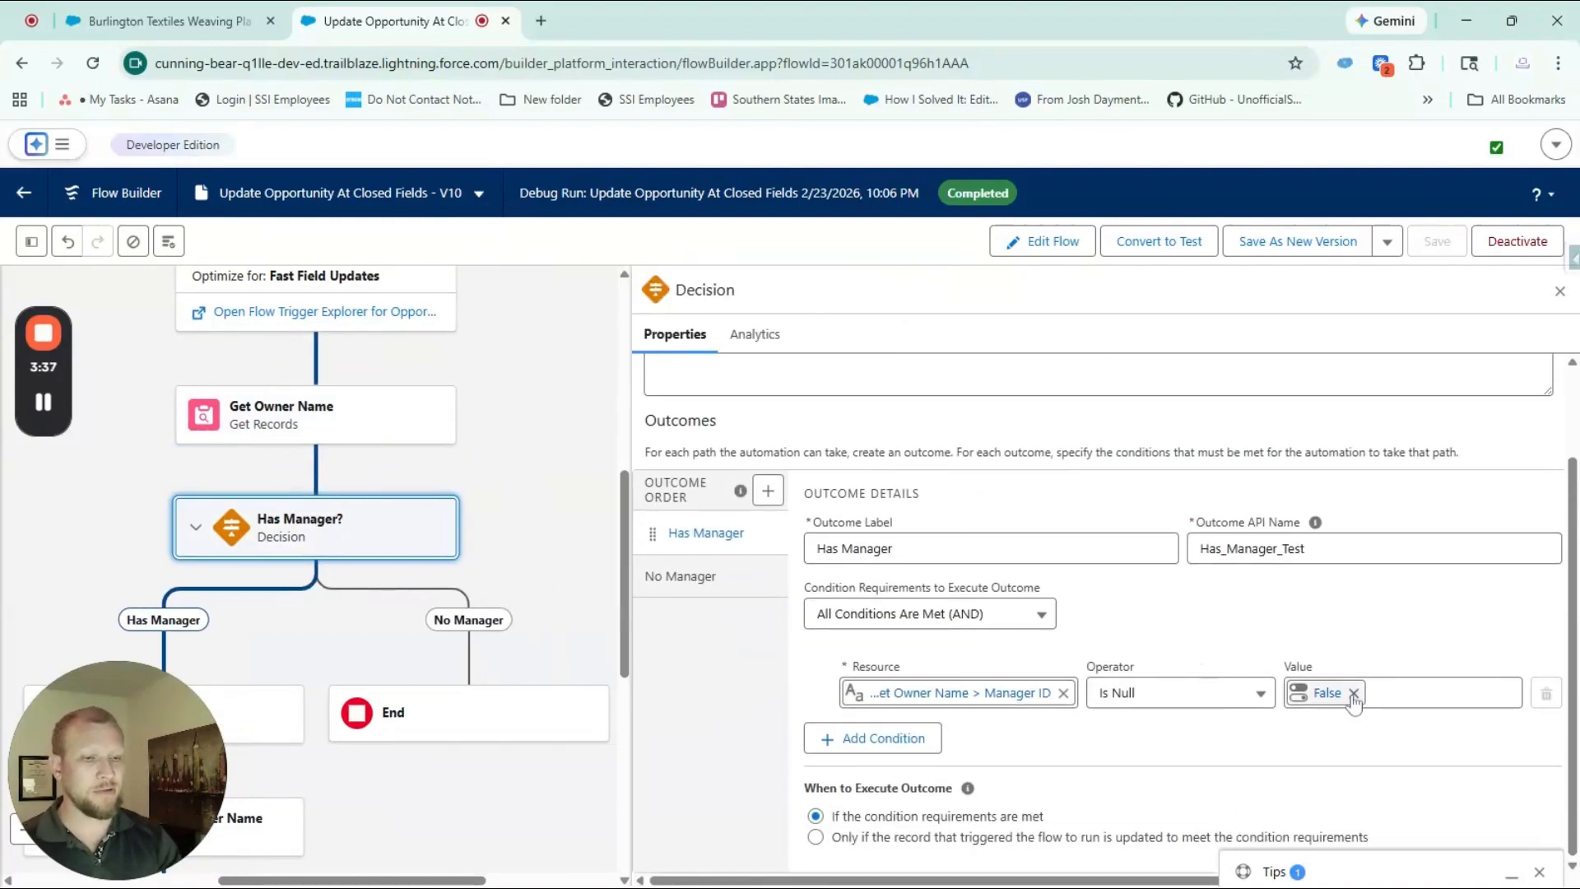
scroll(318, 598, down, 2)
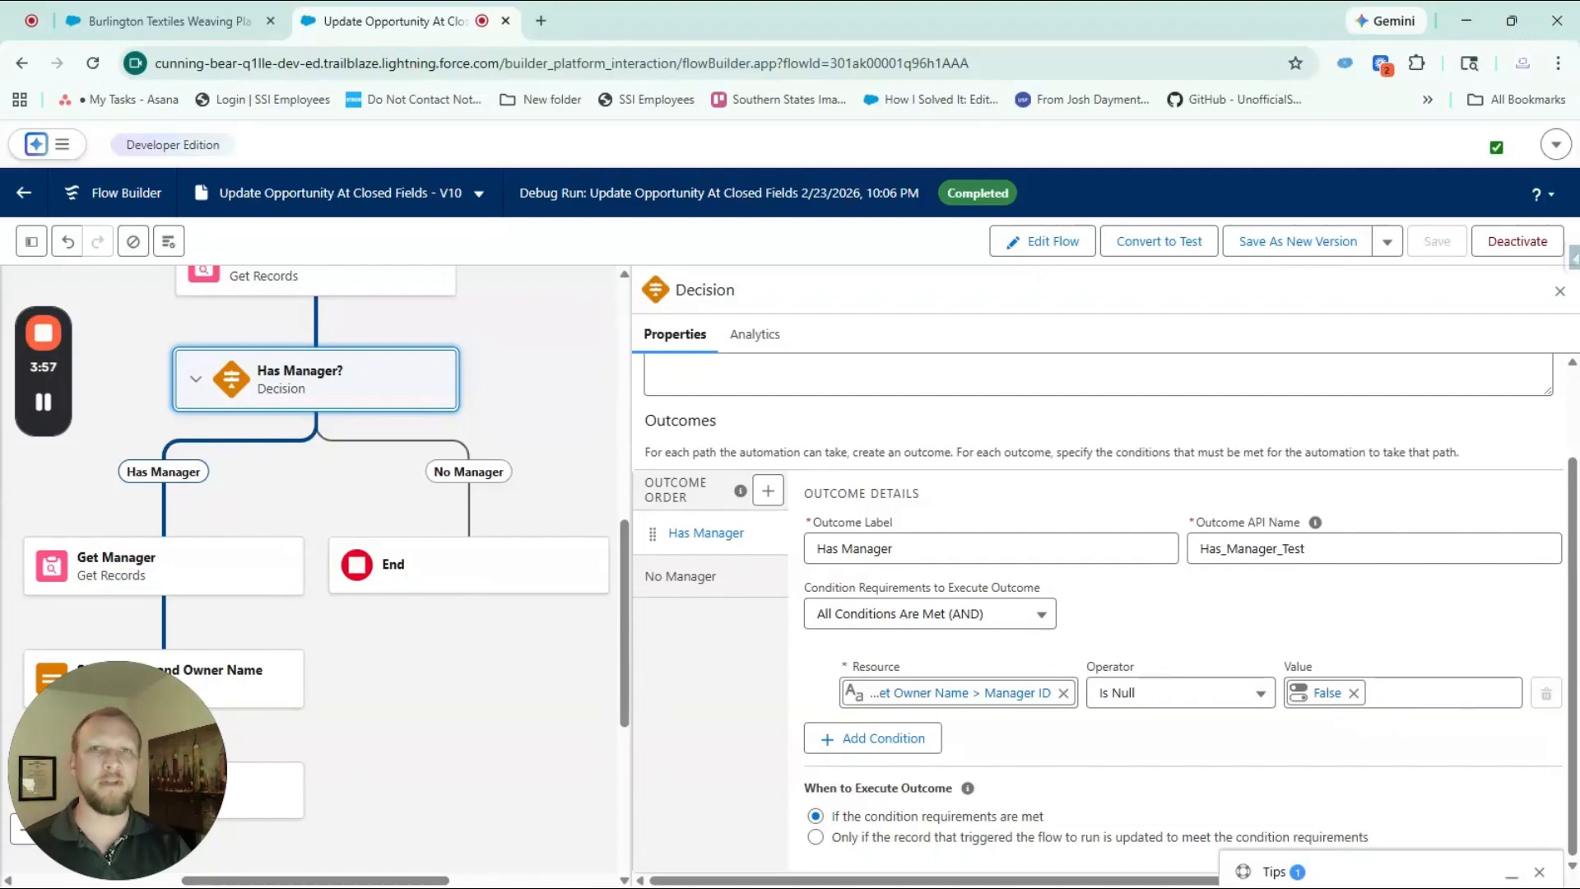
scroll(300, 515, down, 2)
scroll(356, 504, down, 1)
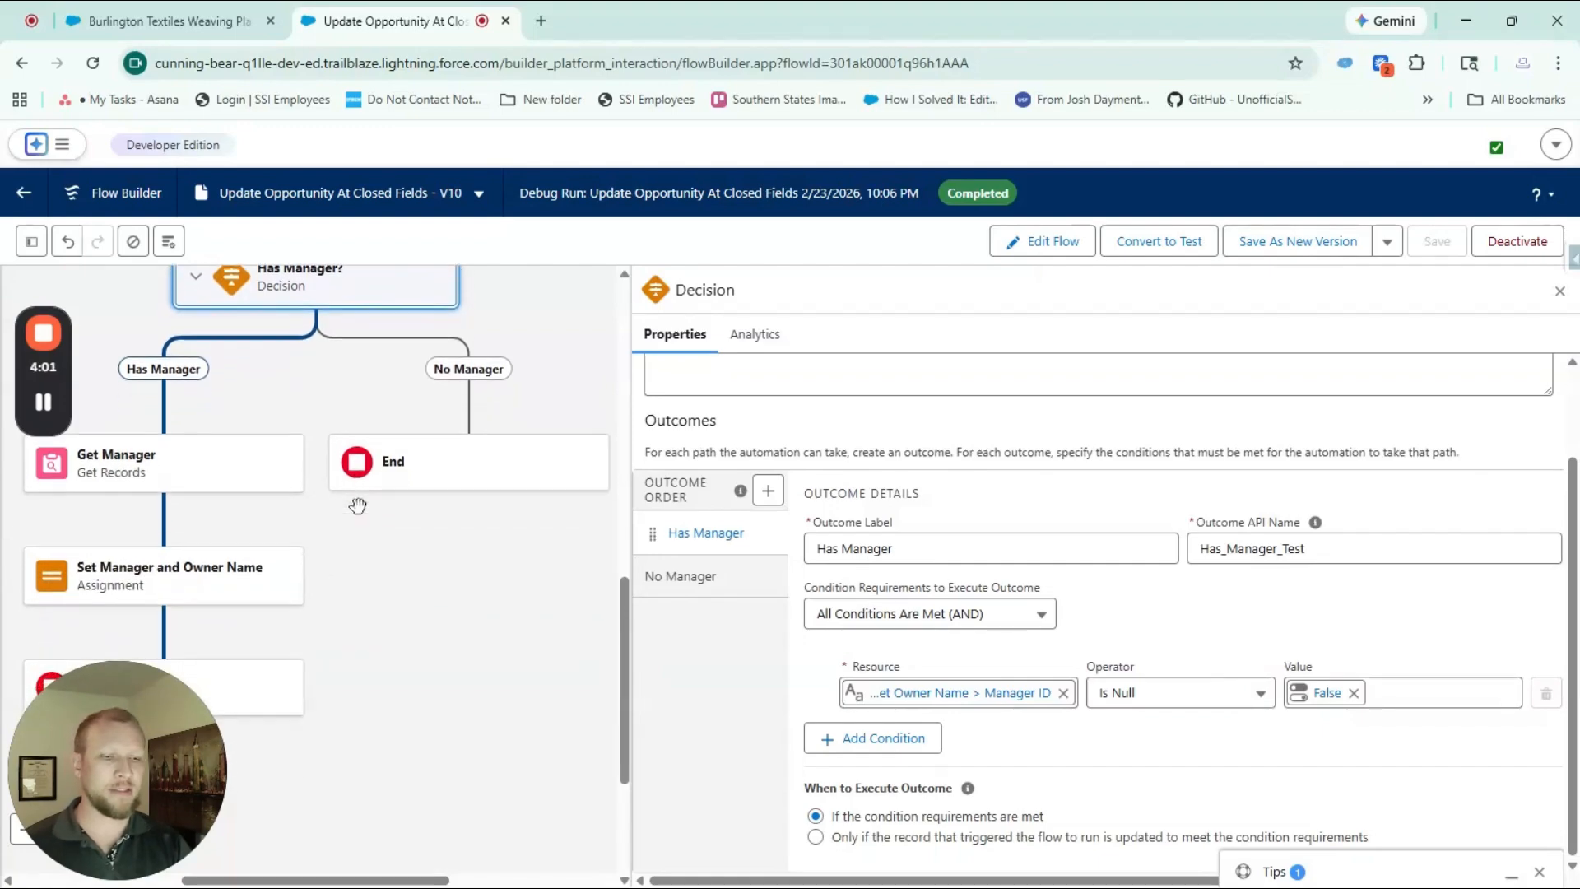
scroll(358, 527, down, 2)
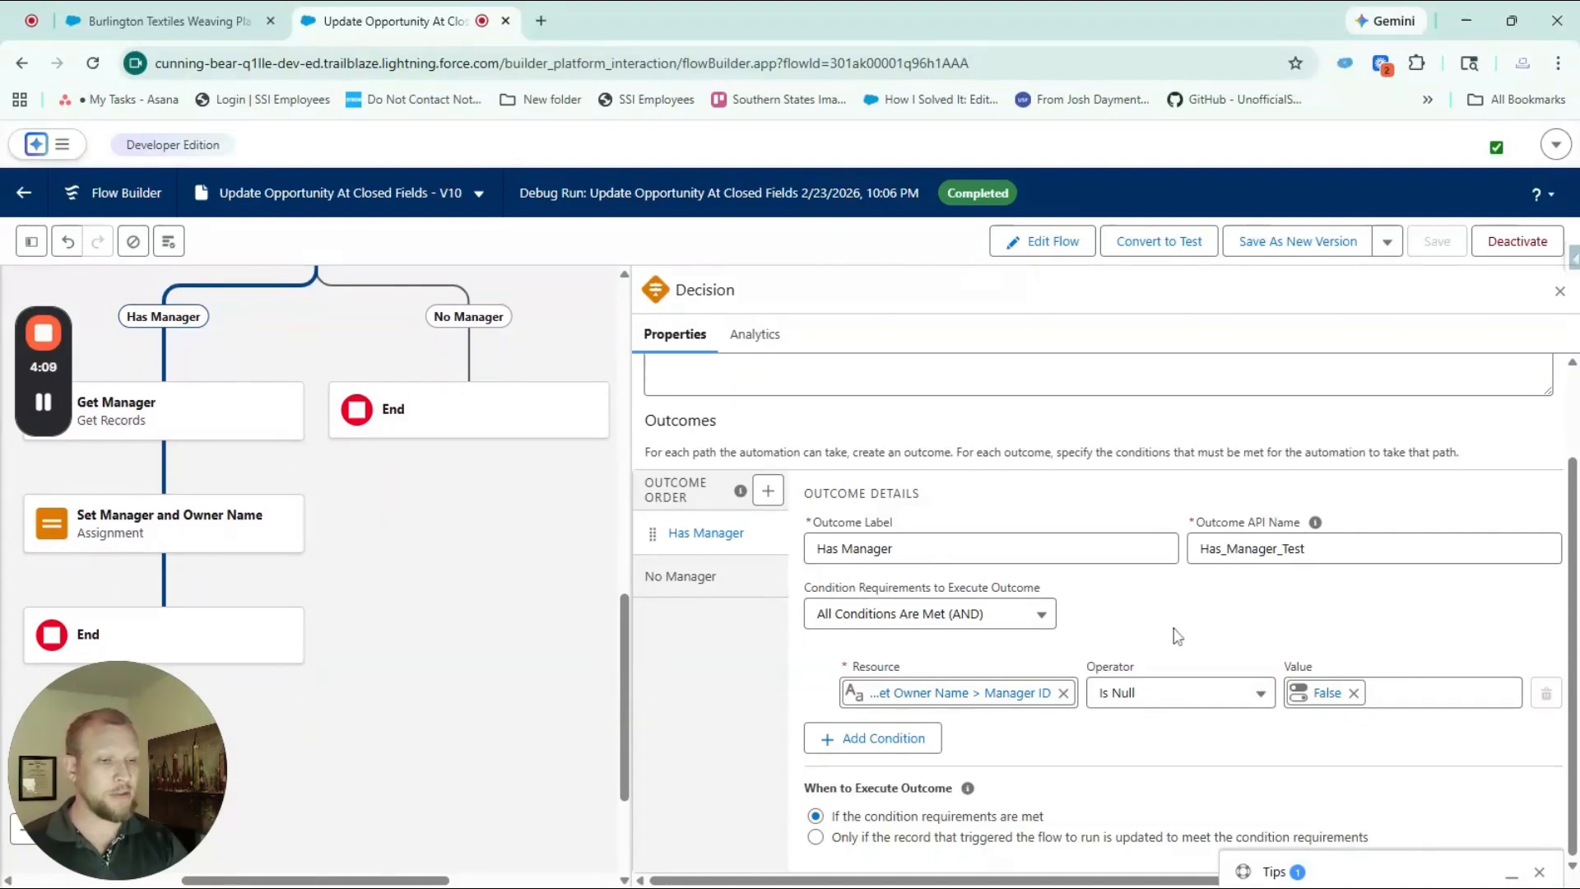
click(1029, 692)
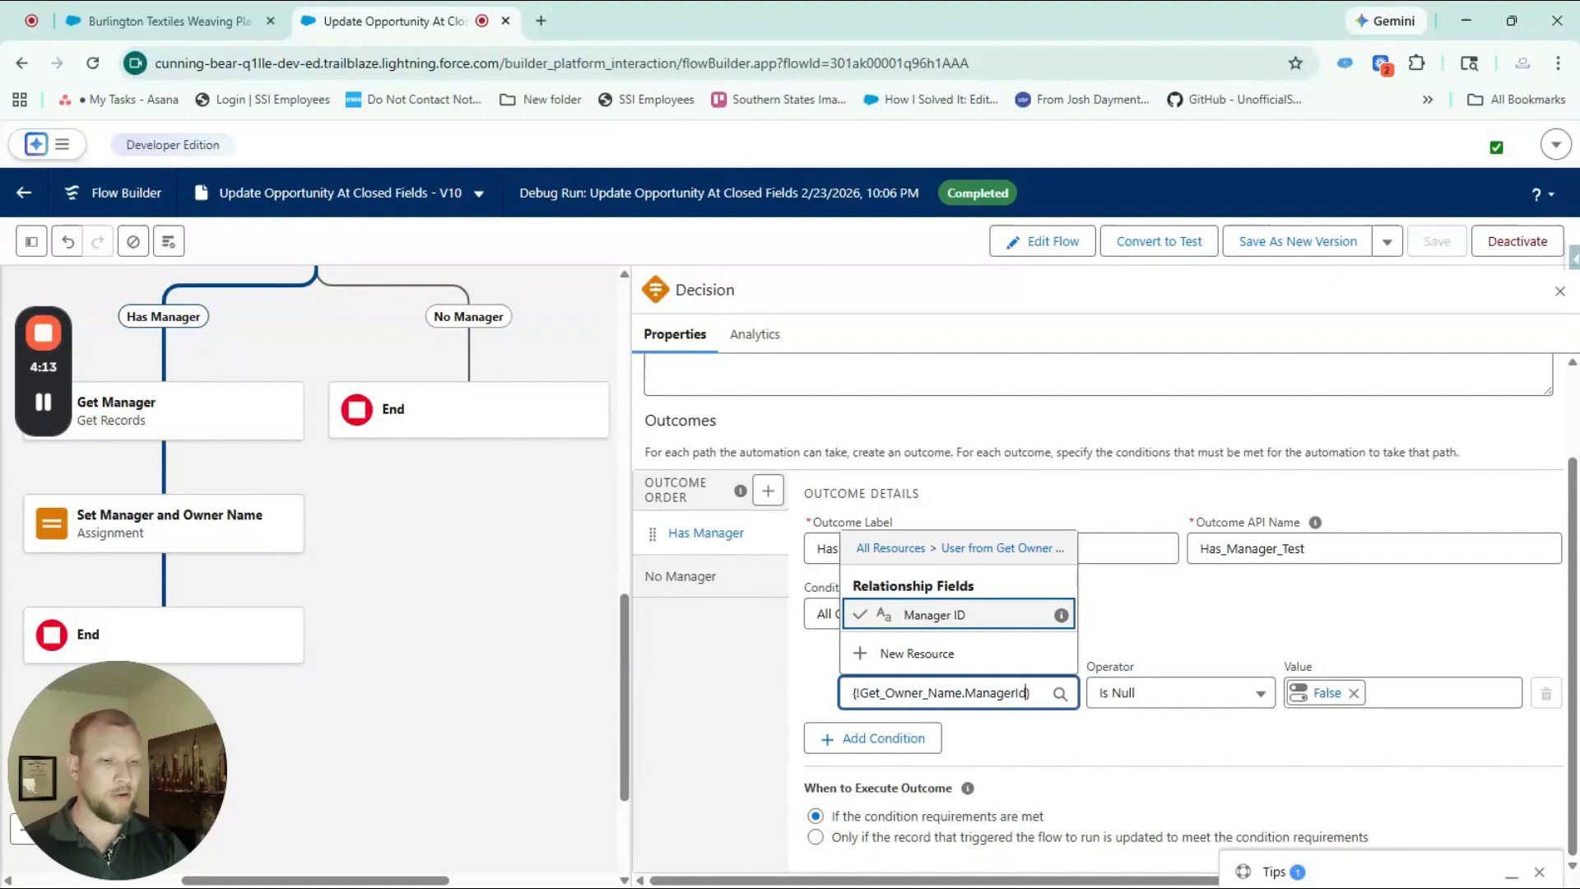
click(1157, 636)
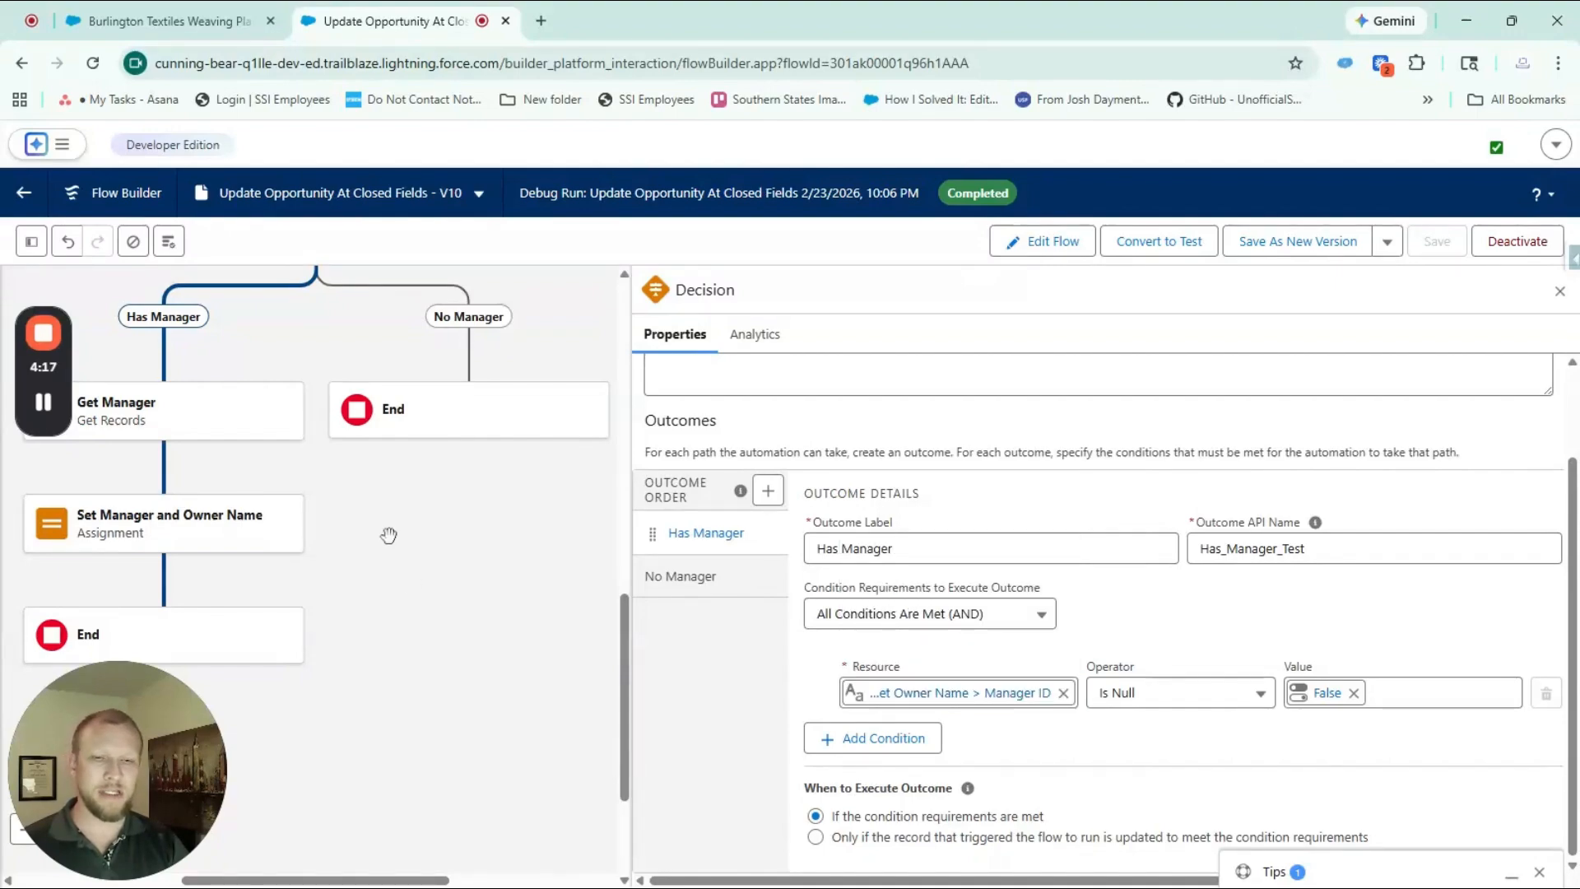
scroll(388, 536, down, 1)
scroll(363, 494, up, 3)
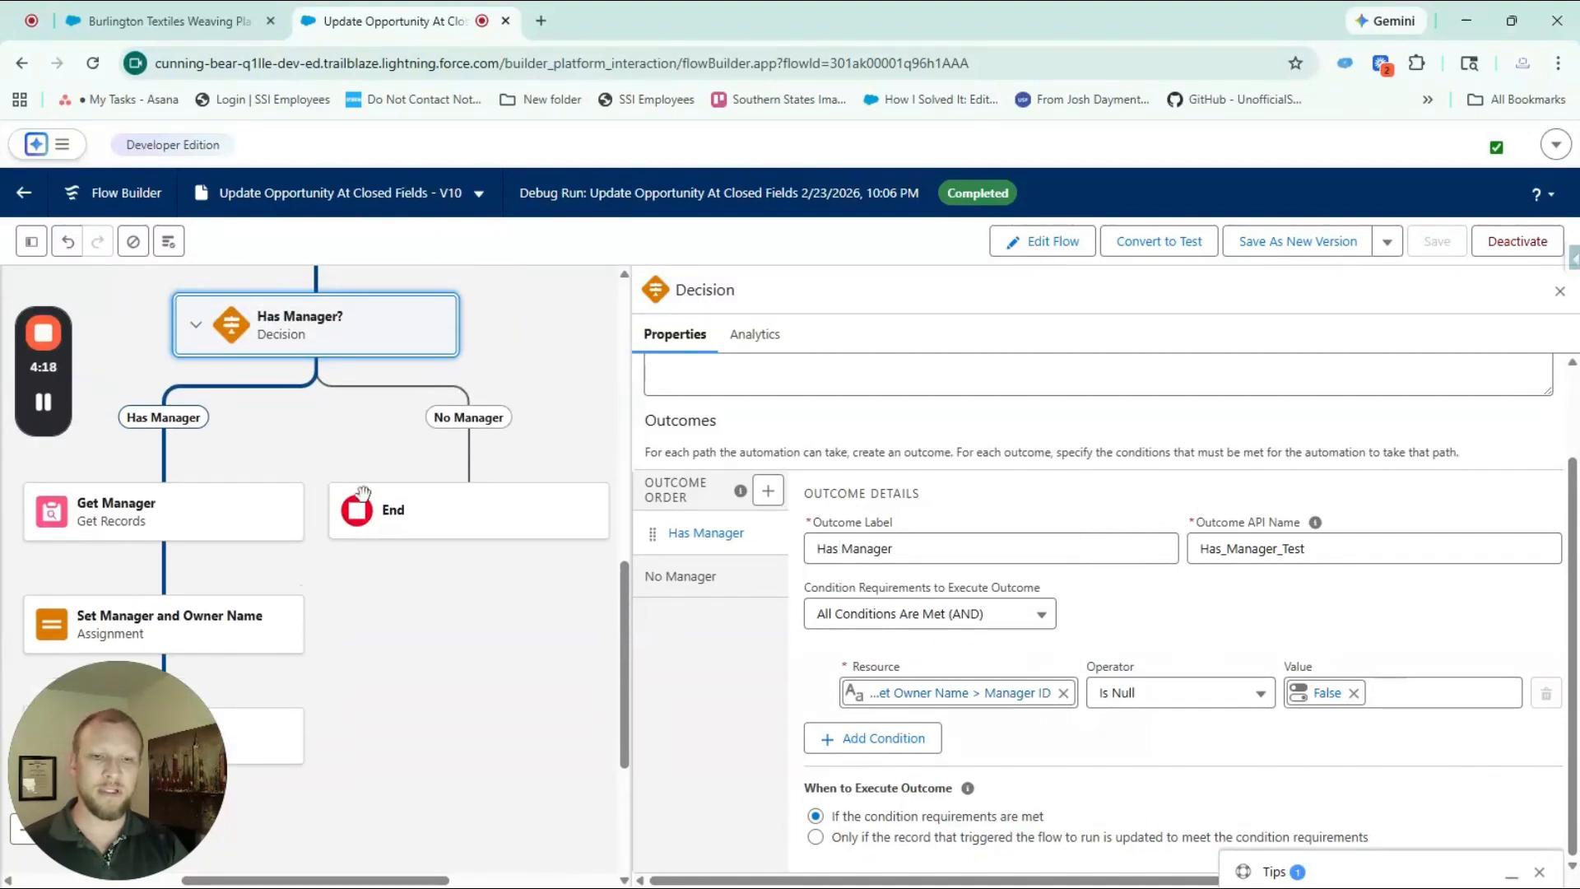
Examine the Get Manager element's object, User ID filter and the manager value it is matched against
click(149, 517)
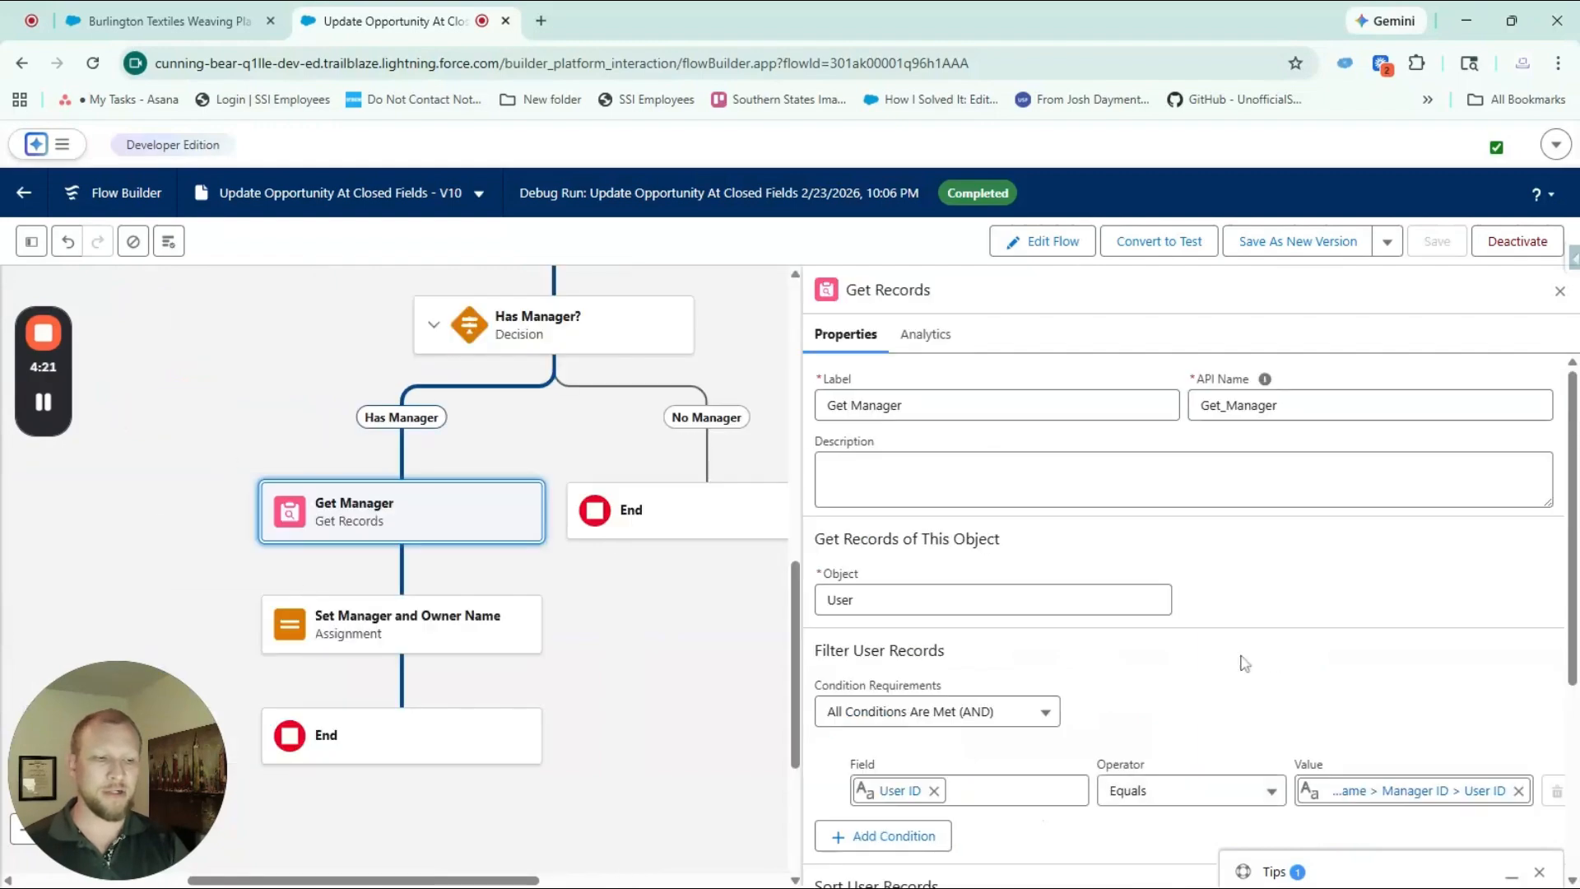
scroll(1235, 659, down, 2)
click(1448, 634)
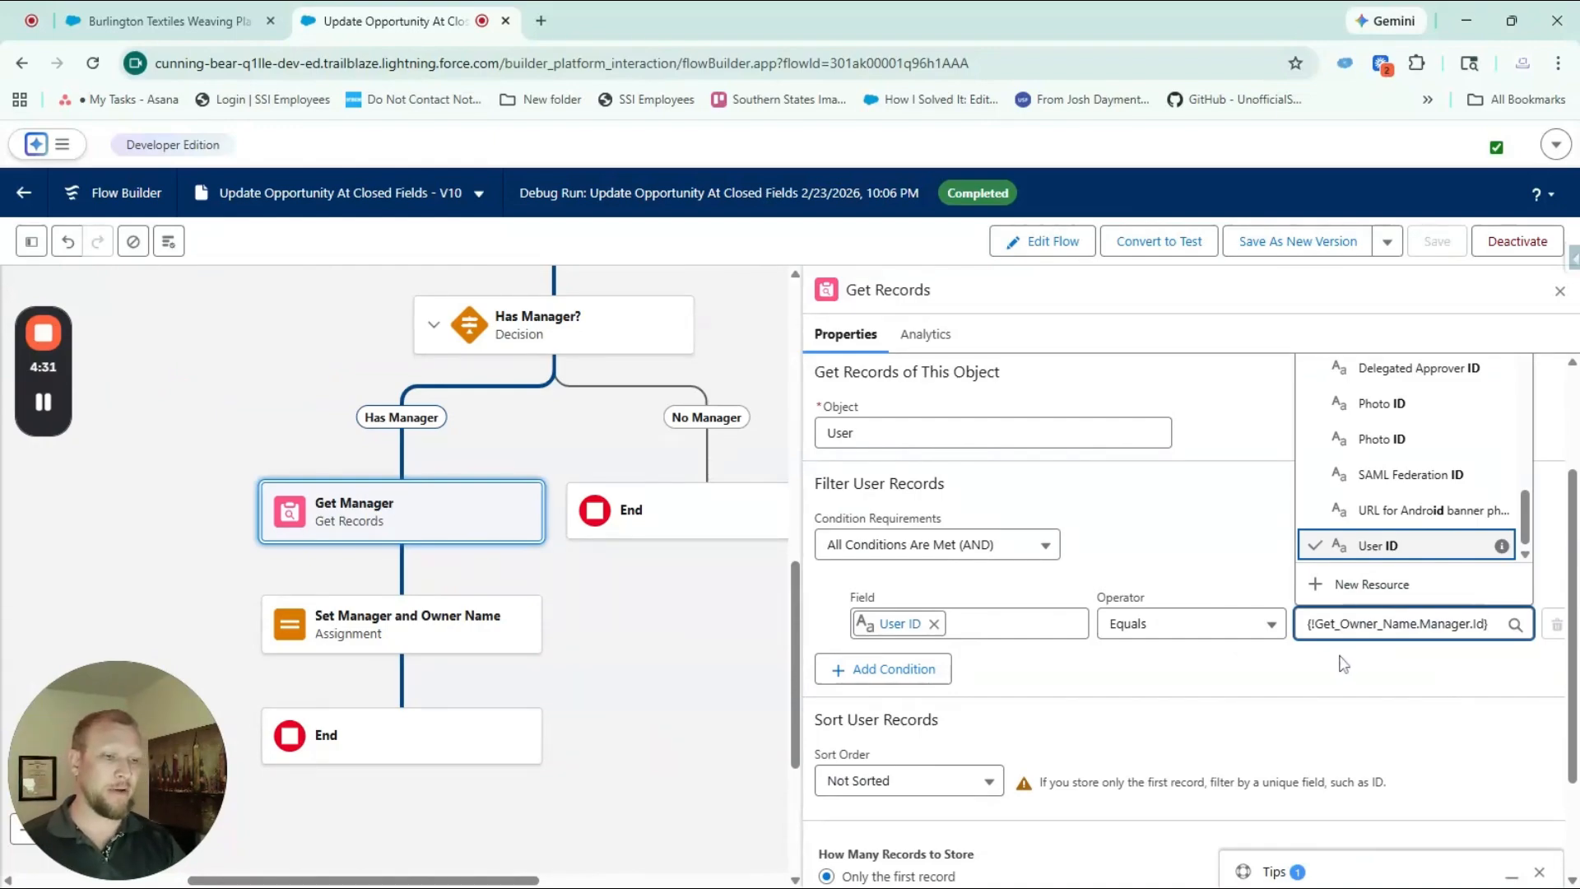
click(1208, 524)
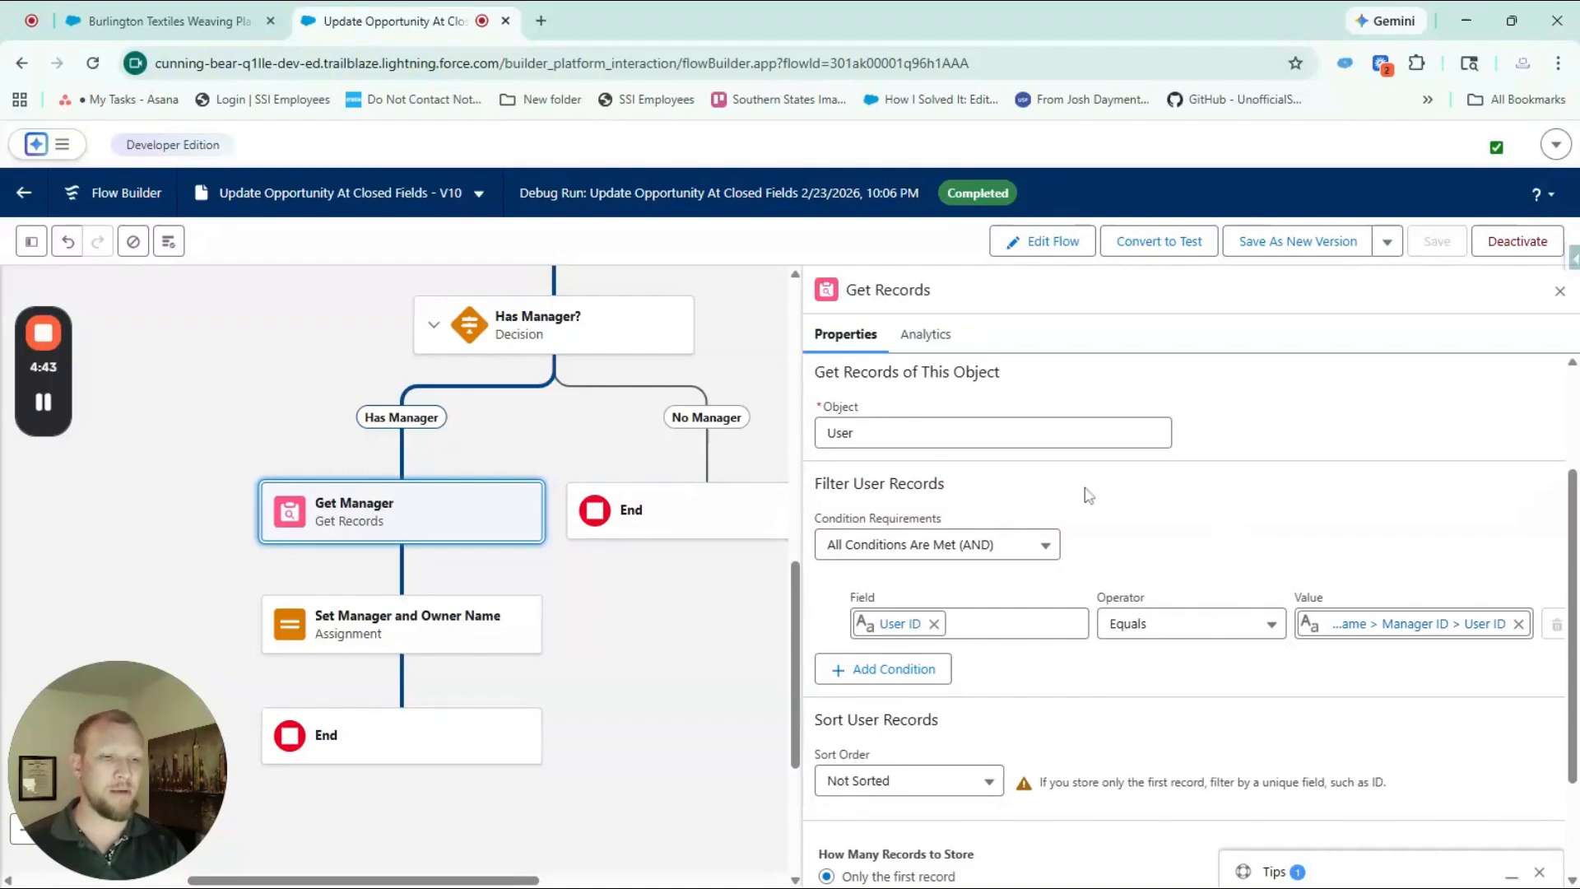
Examine the Set Manager and Owner Name assignment and the full name sources for Manager At Close and Owner at Close
click(404, 623)
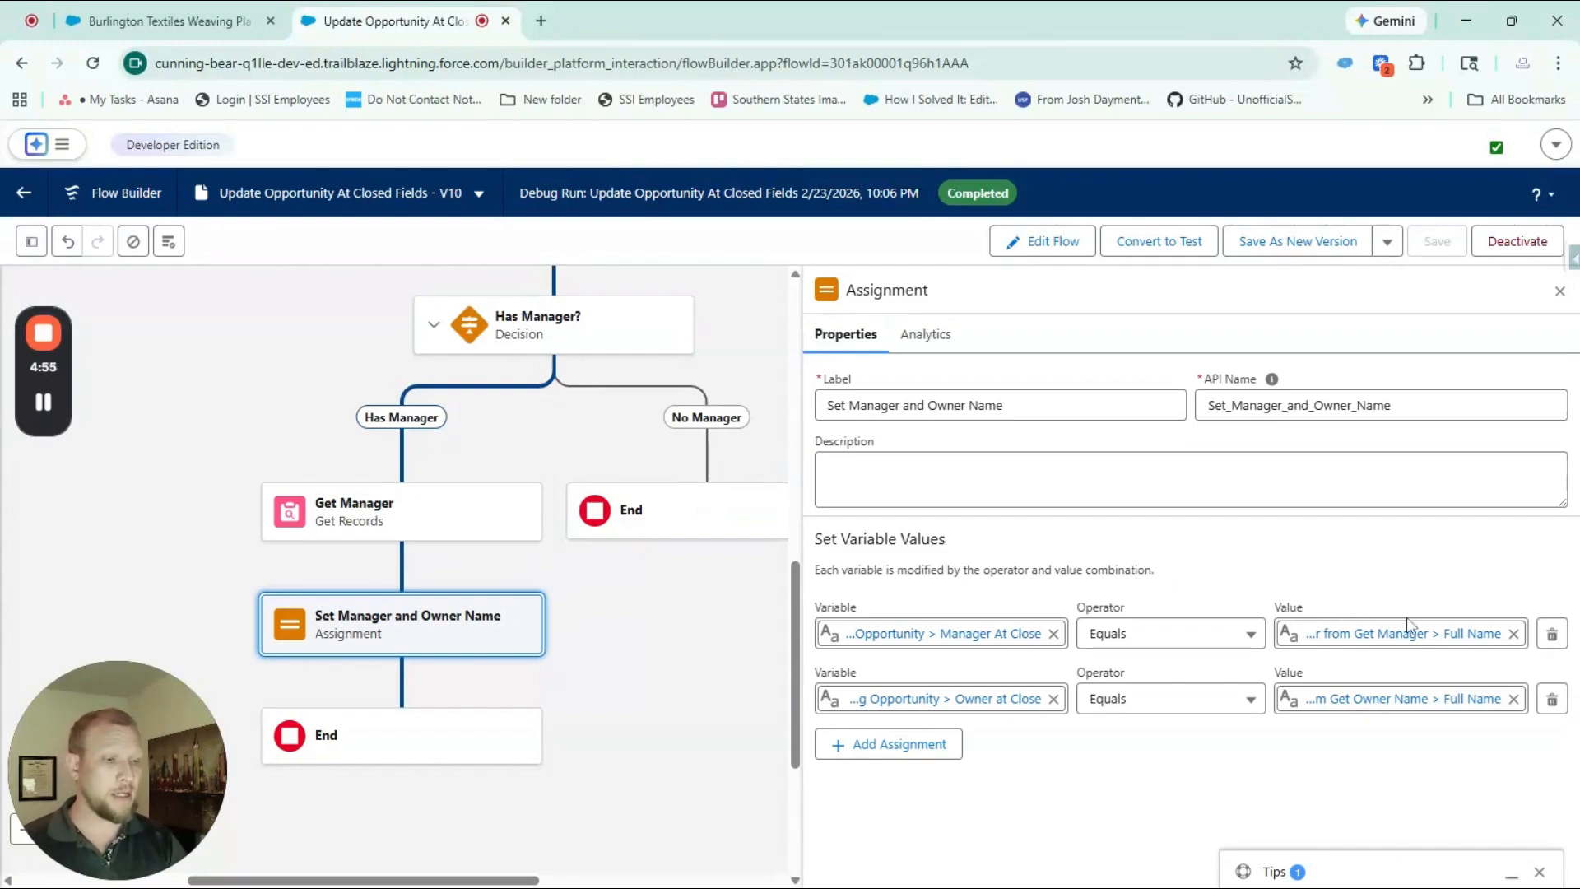
click(1385, 634)
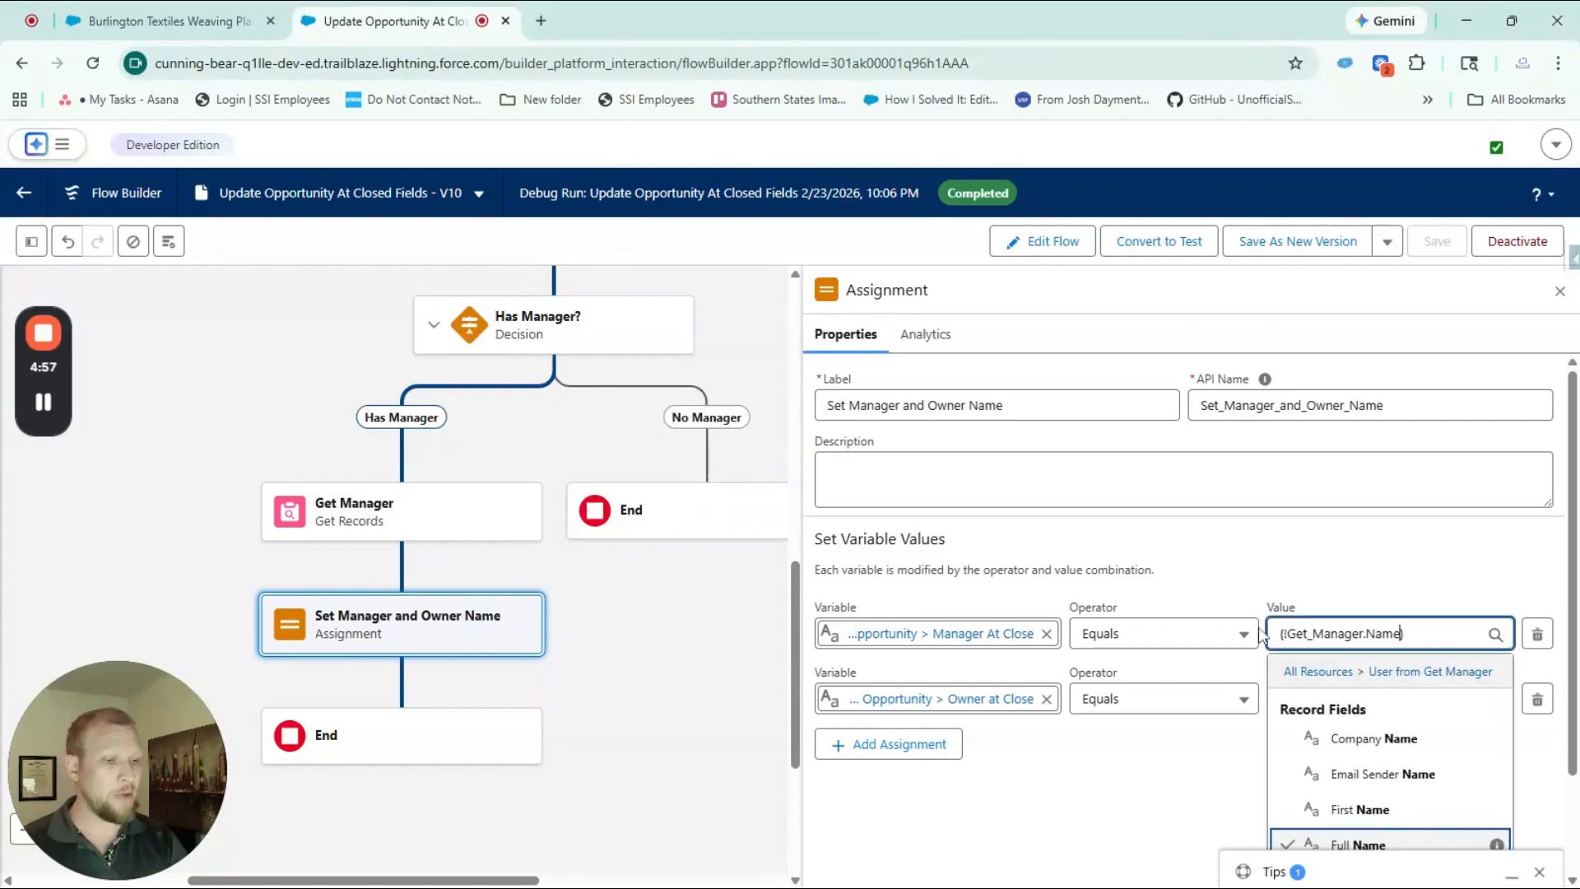
click(1351, 557)
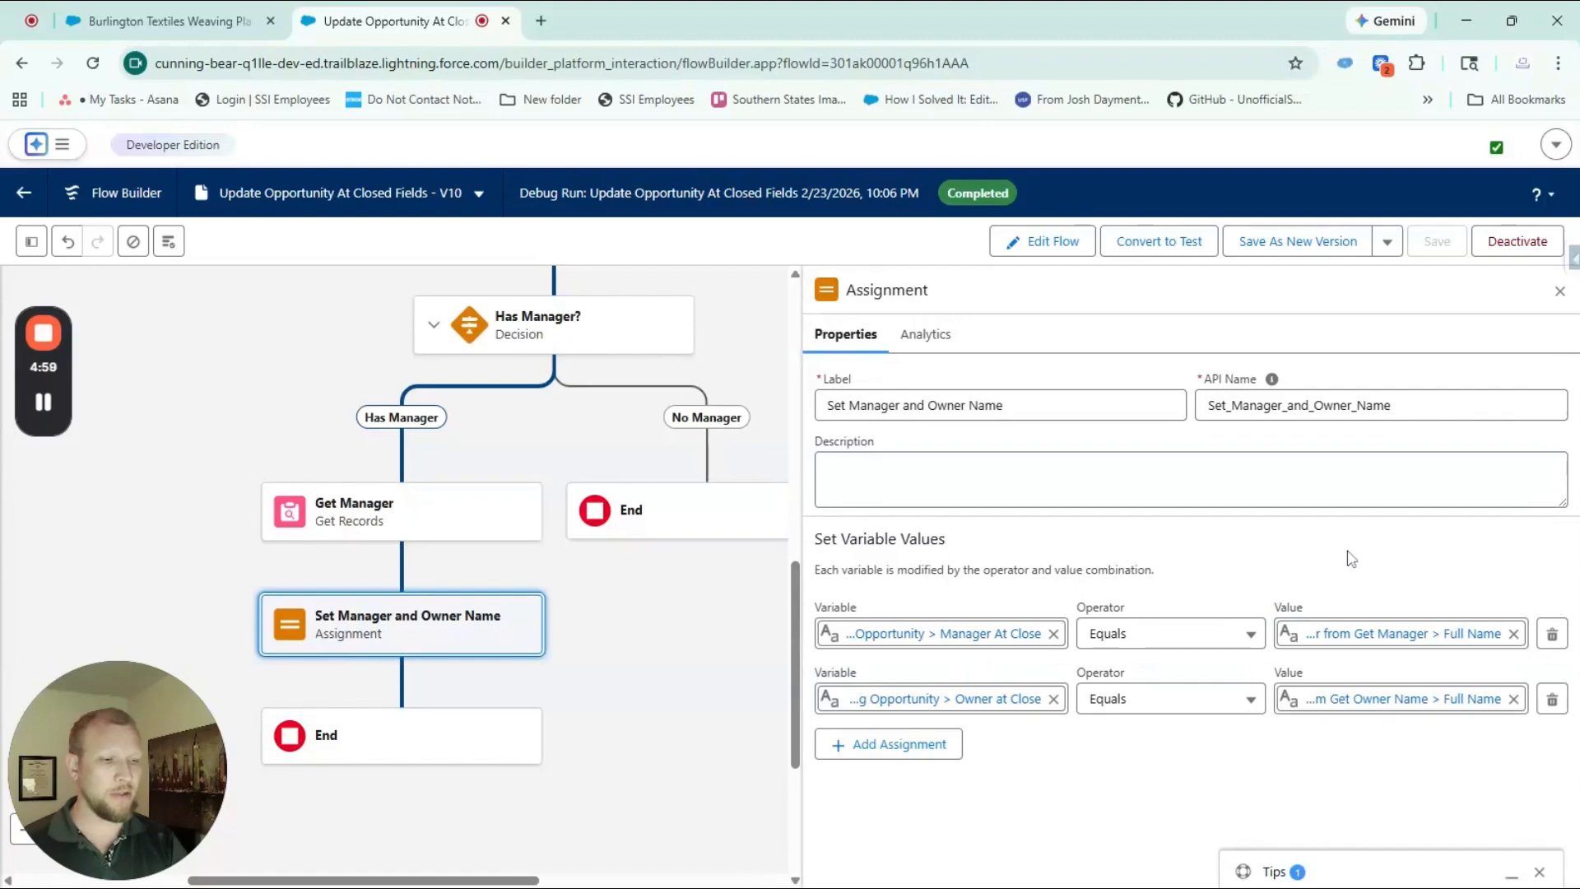
click(1410, 699)
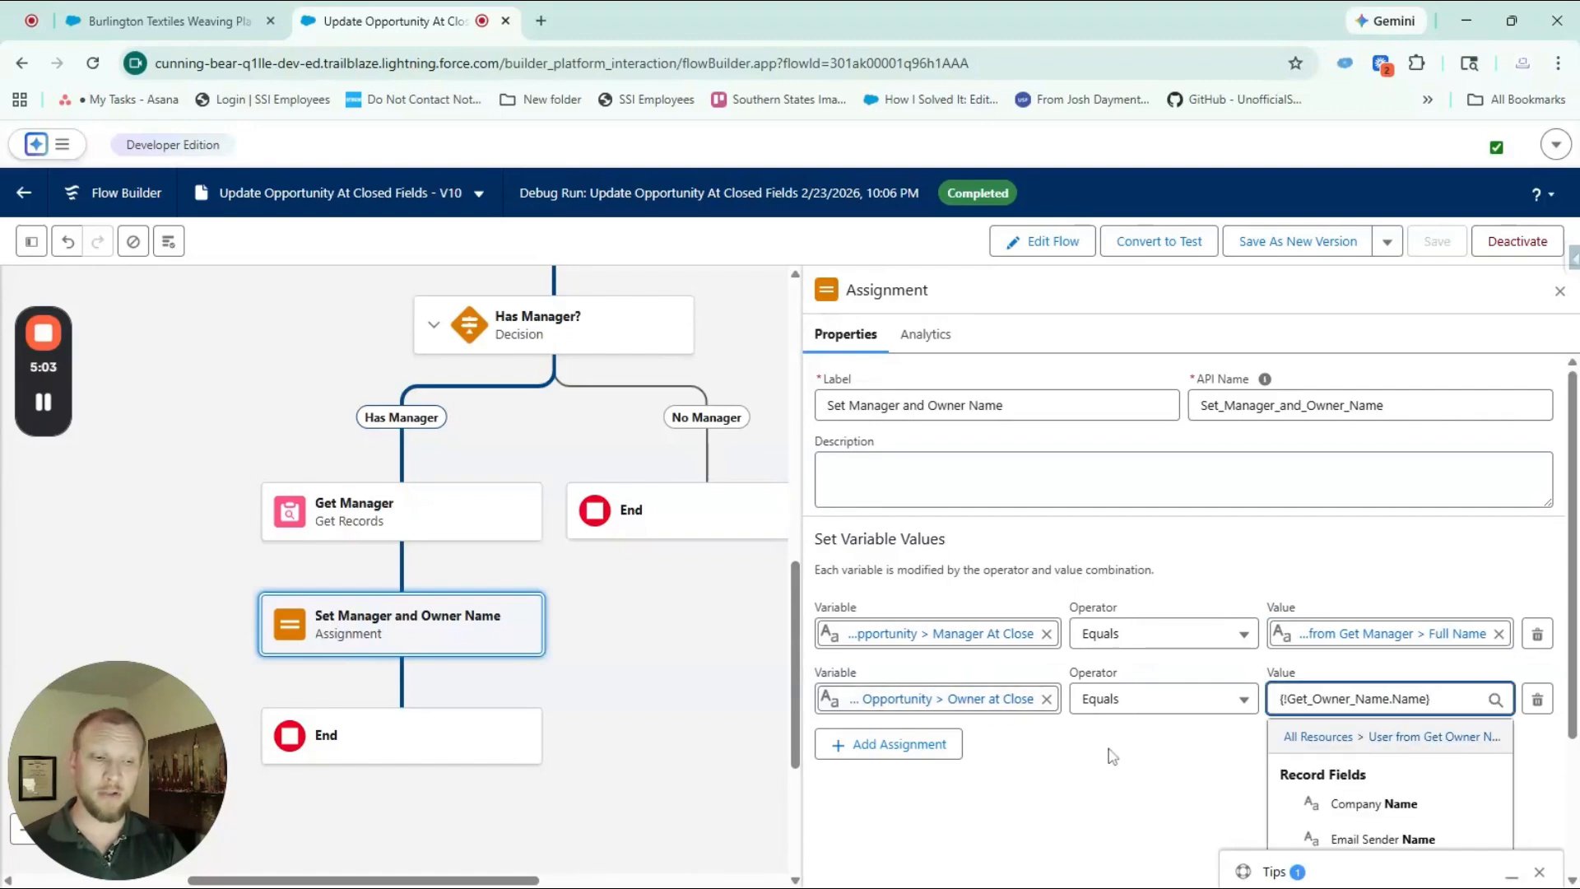
click(1399, 633)
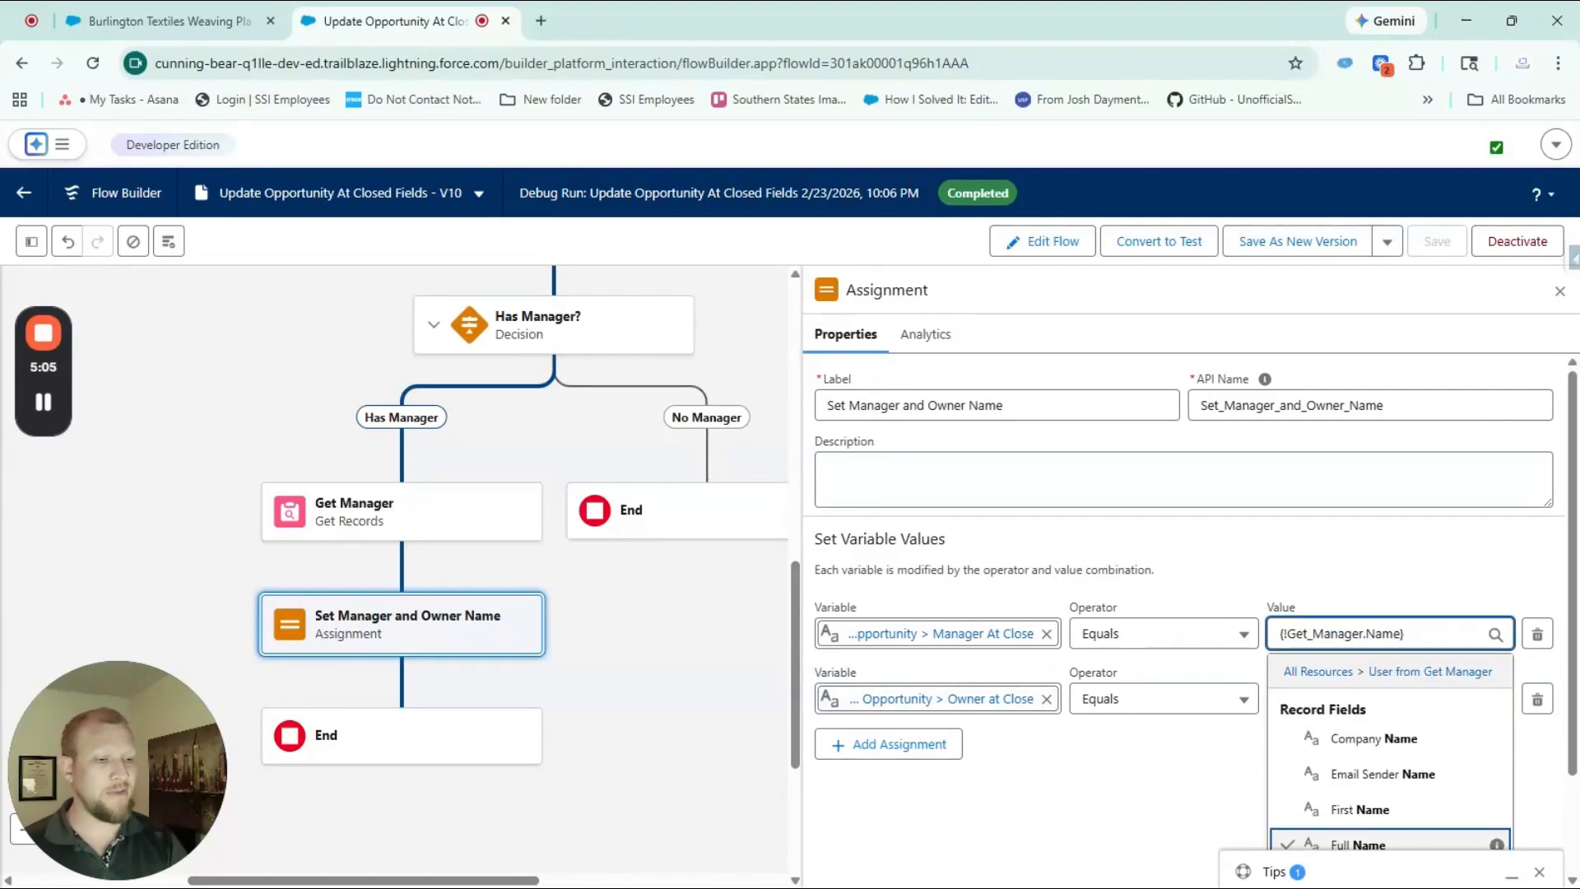
click(1337, 574)
click(1344, 638)
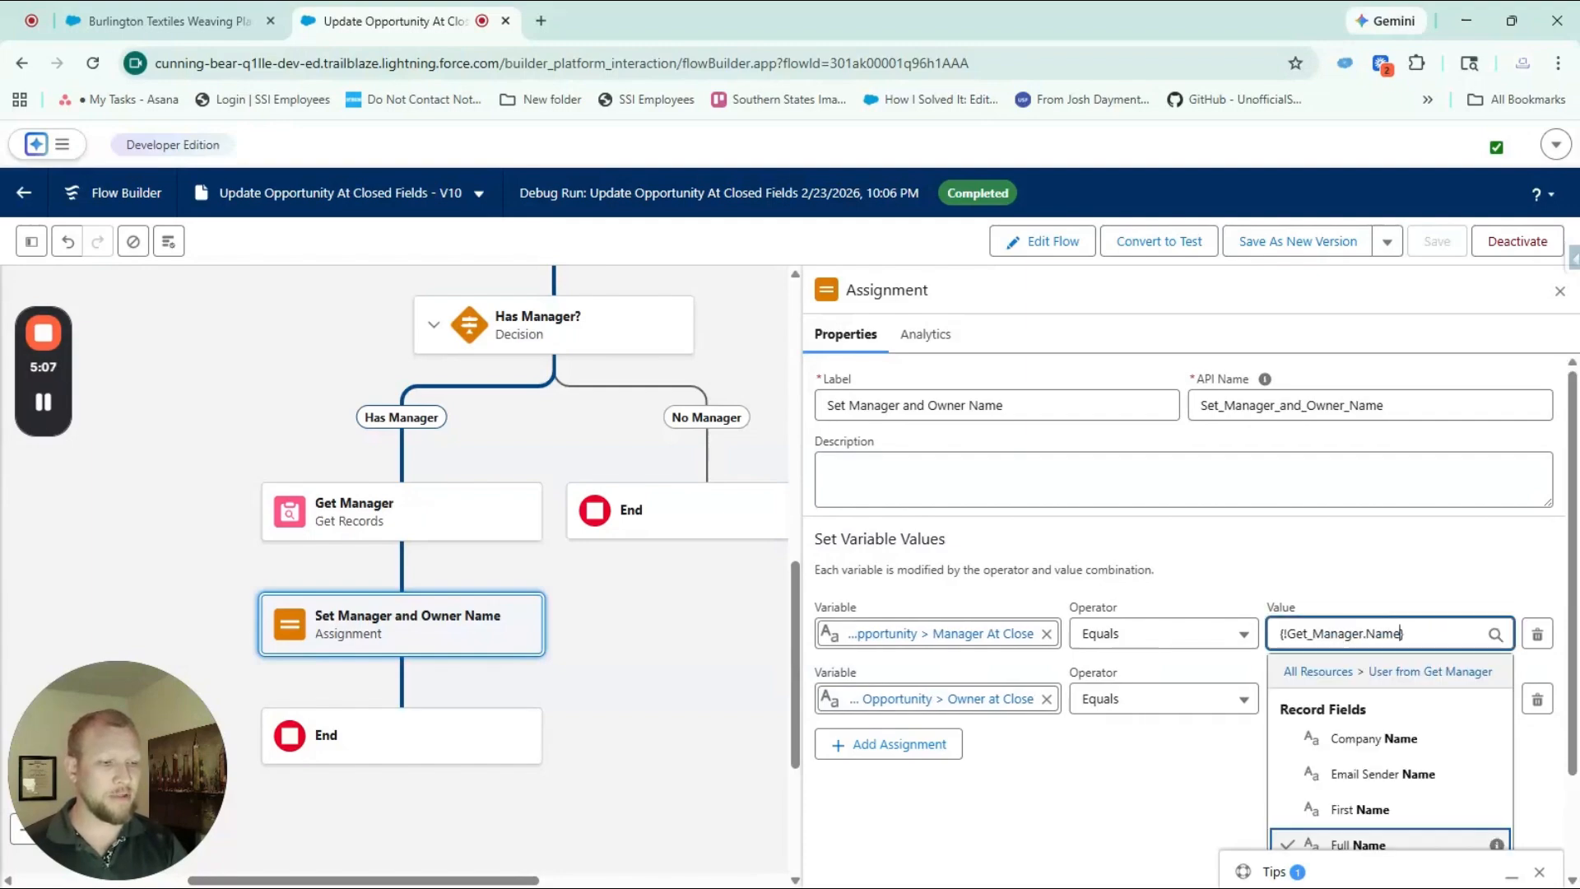
click(1342, 576)
click(1352, 700)
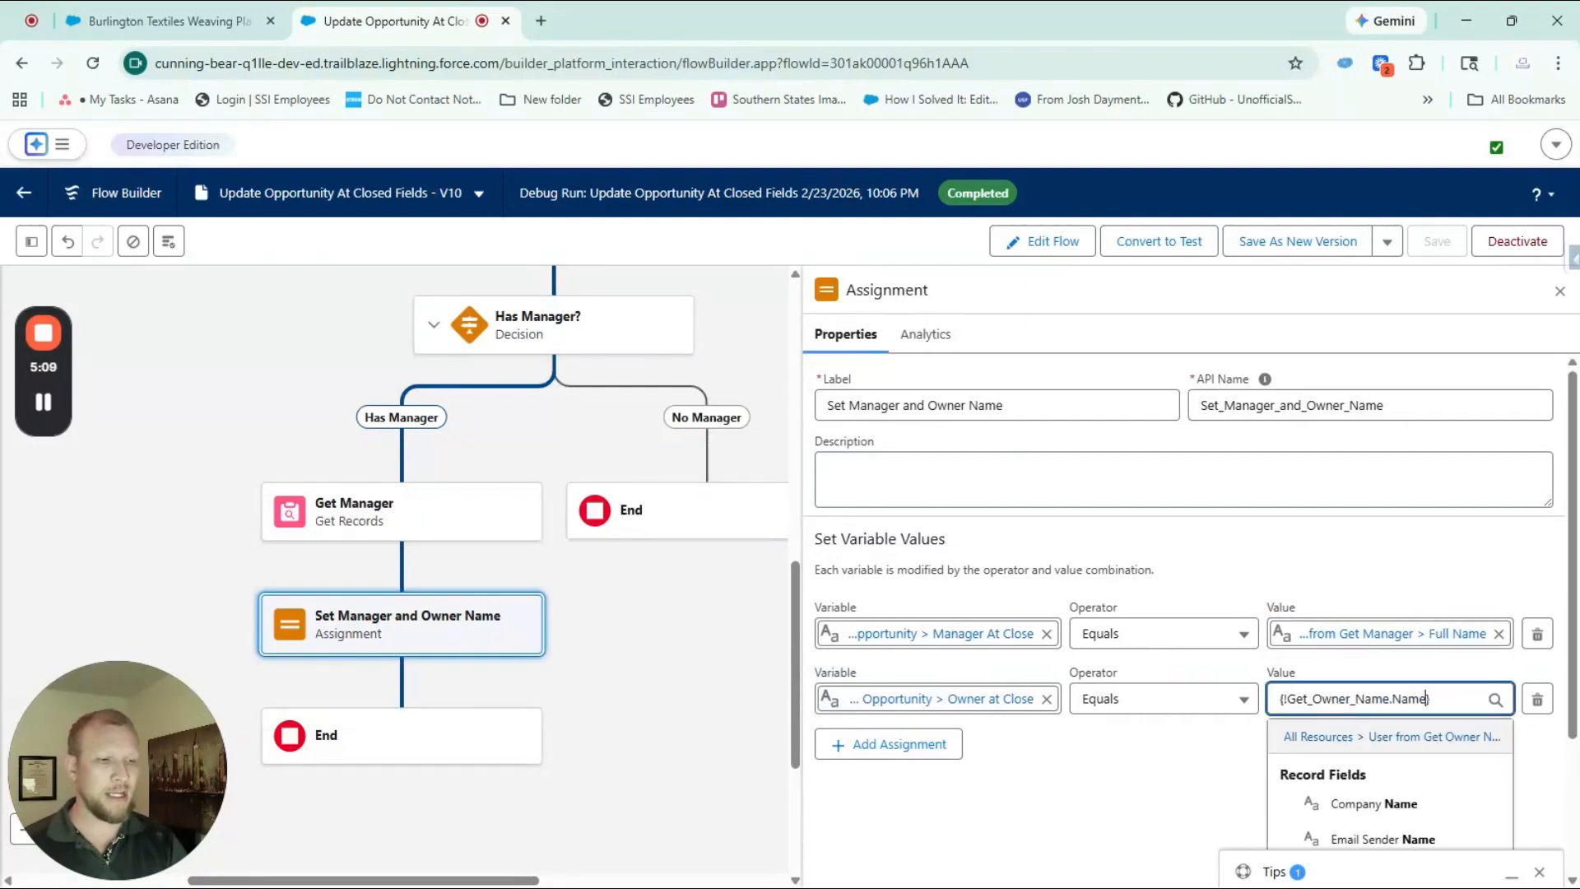
click(1379, 570)
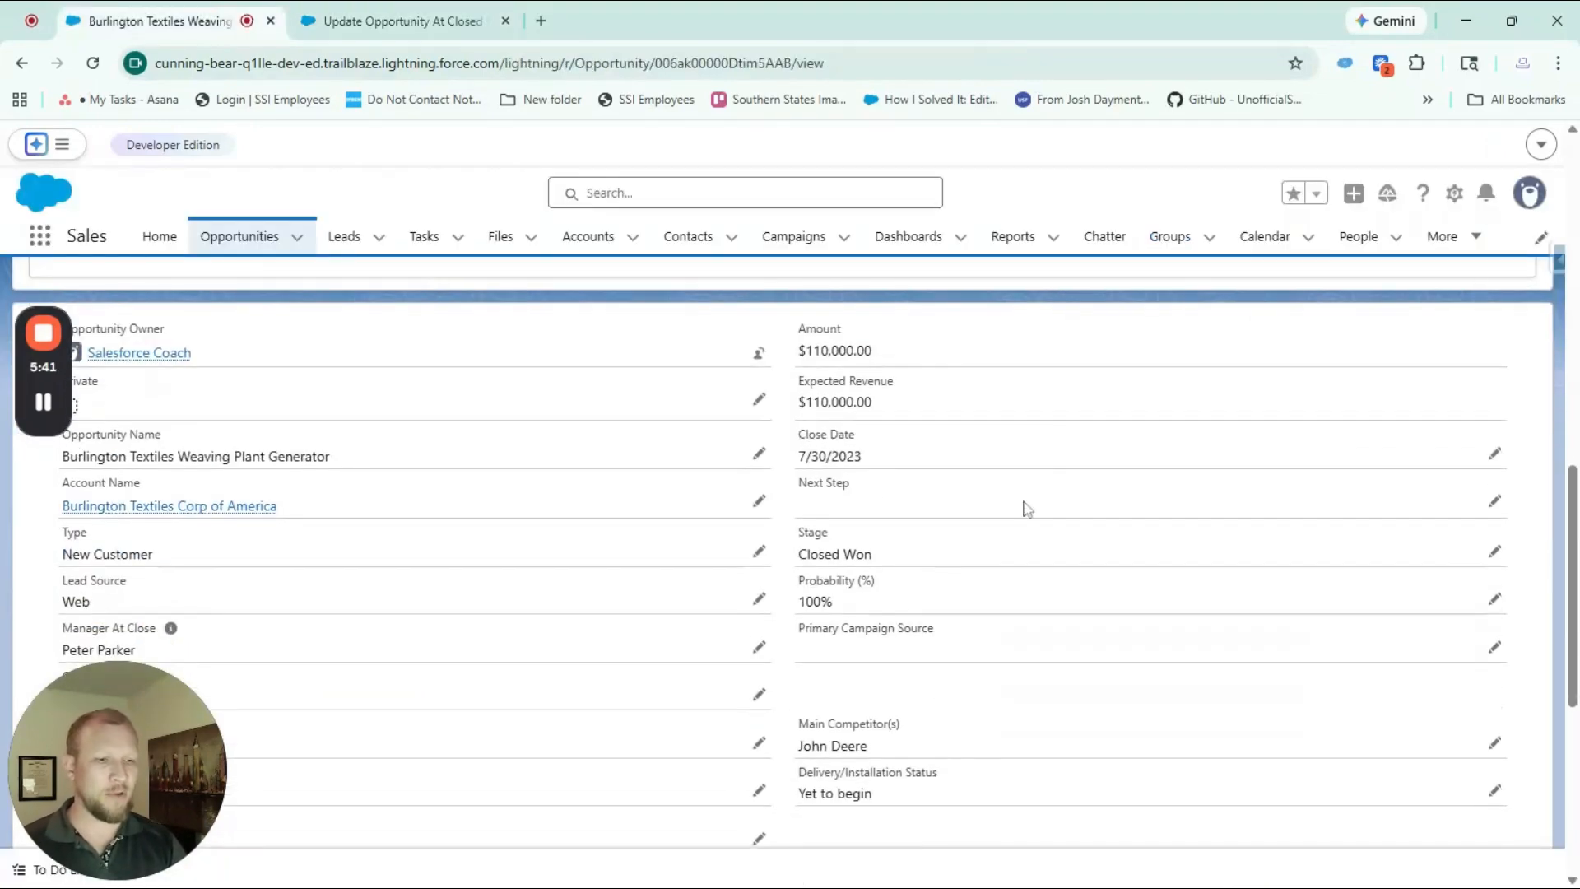
On the opportunity record, set the stage to Needs Analysis, clear Owner at Close and Manager At Close, and save
scroll(1027, 508, down, 2)
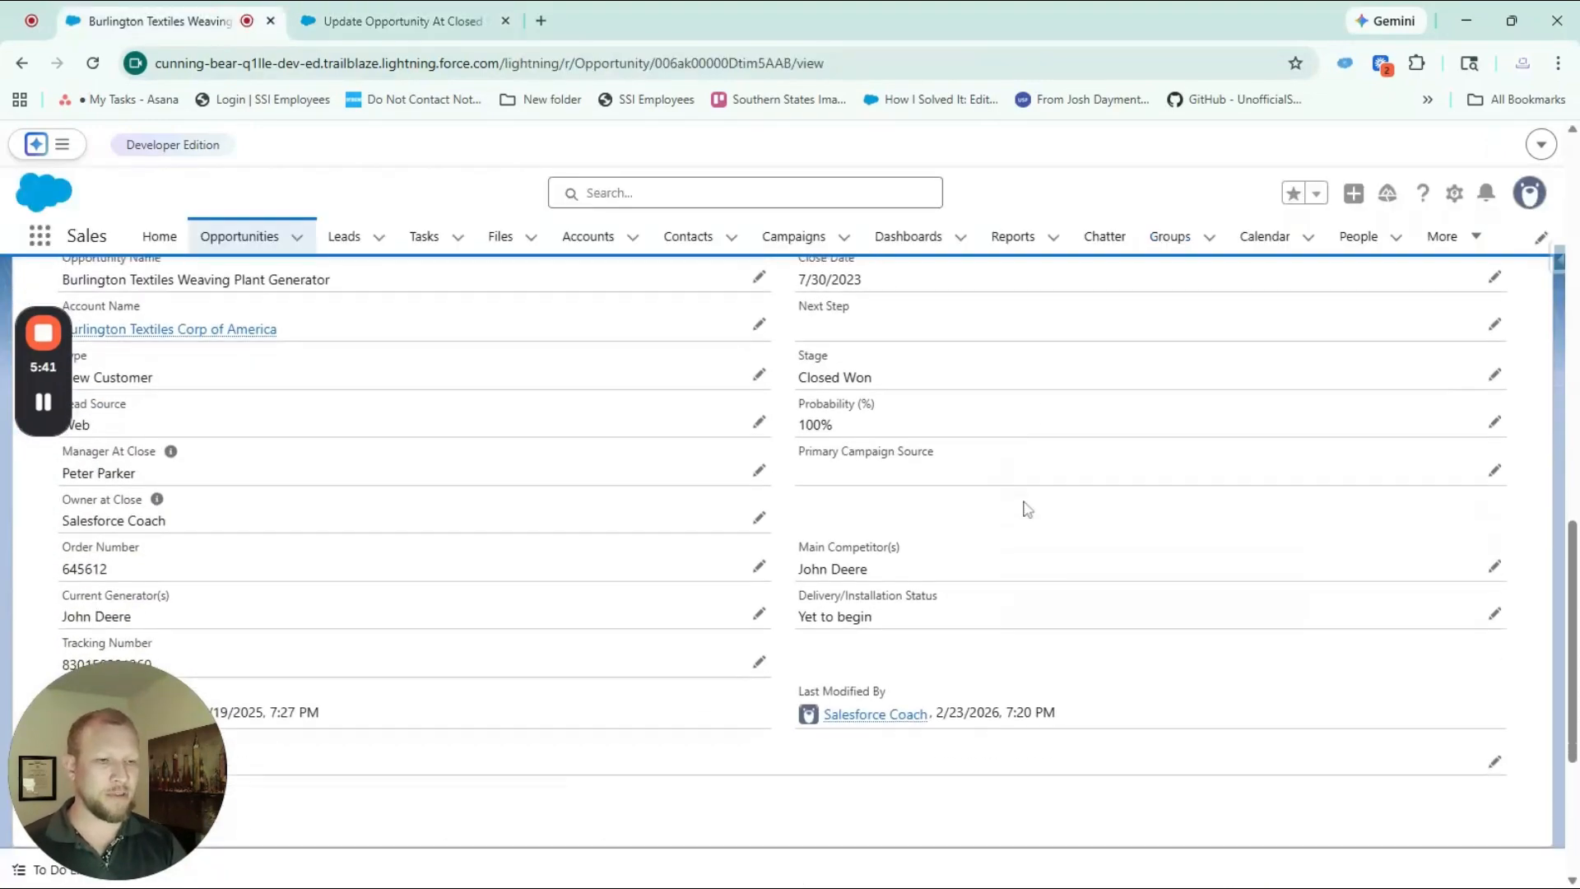
scroll(1027, 506, up, 1)
double_click(903, 469)
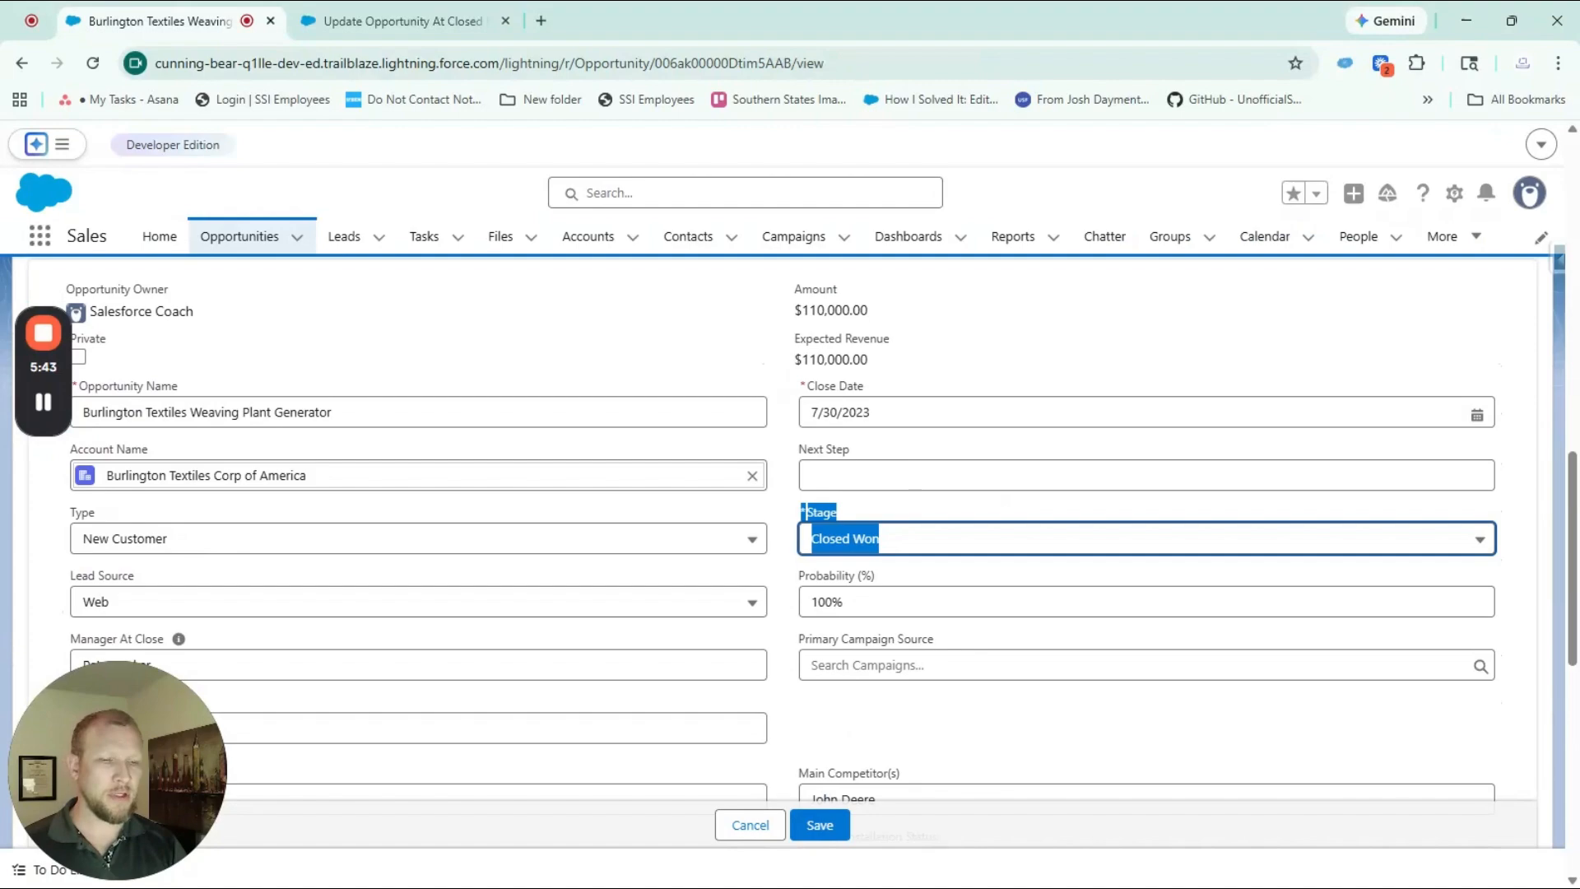
click(920, 540)
click(942, 609)
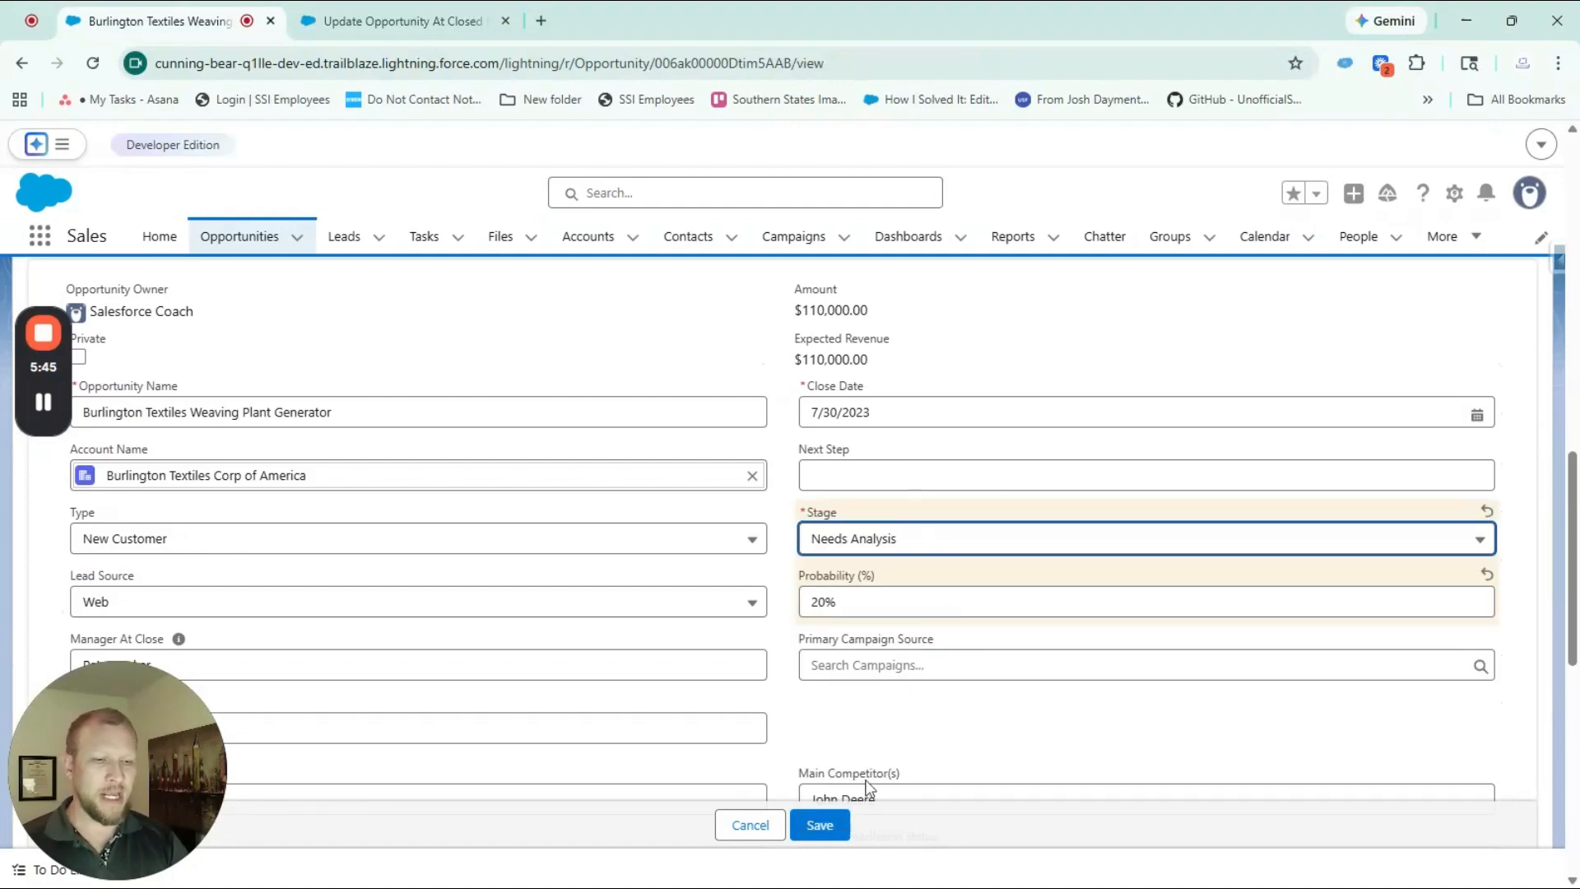
scroll(621, 624, down, 3)
drag(290, 504, 7, 535)
key(BackSpace)
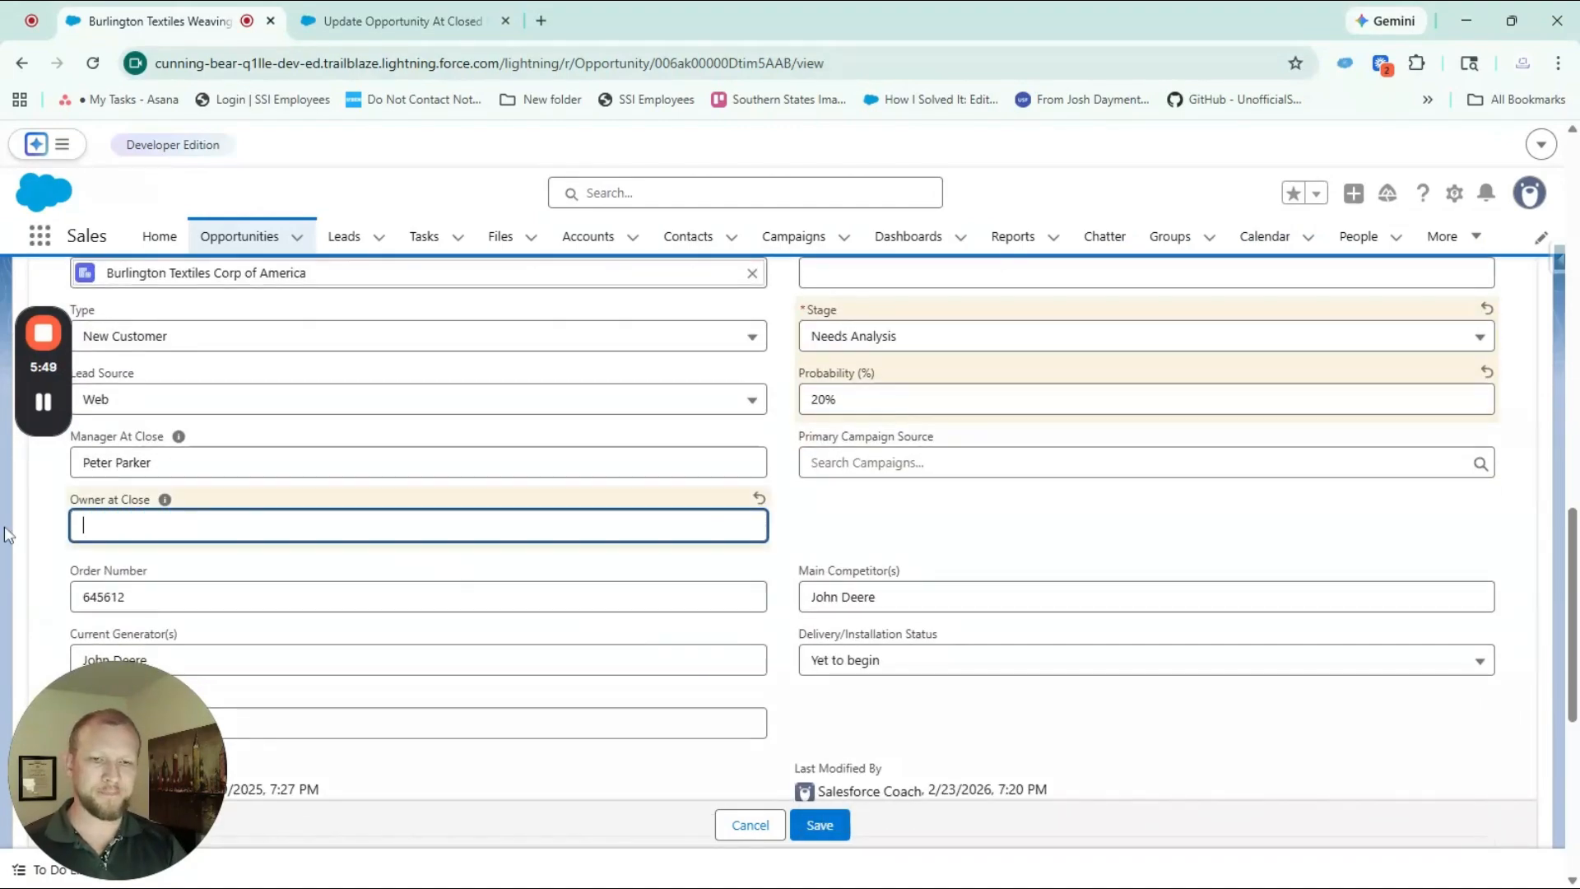
drag(156, 462, 40, 465)
key(BackSpace)
click(819, 826)
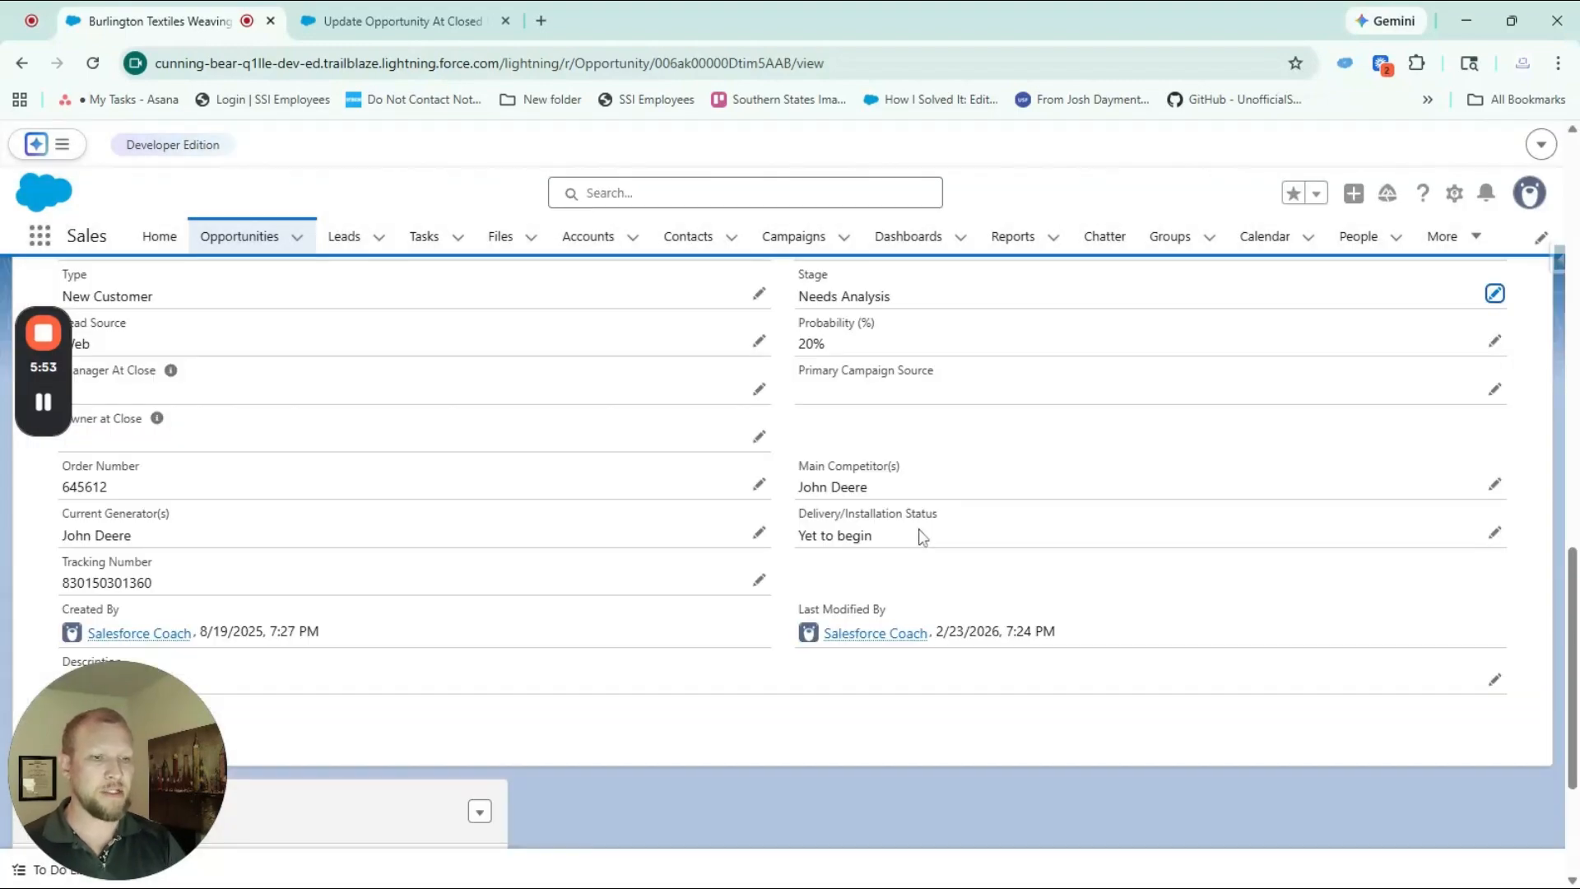
Change the opportunity's stage to Prospecting, save, and check the Manager At Close and Owner at Close fields
scroll(922, 537, up, 2)
double_click(922, 463)
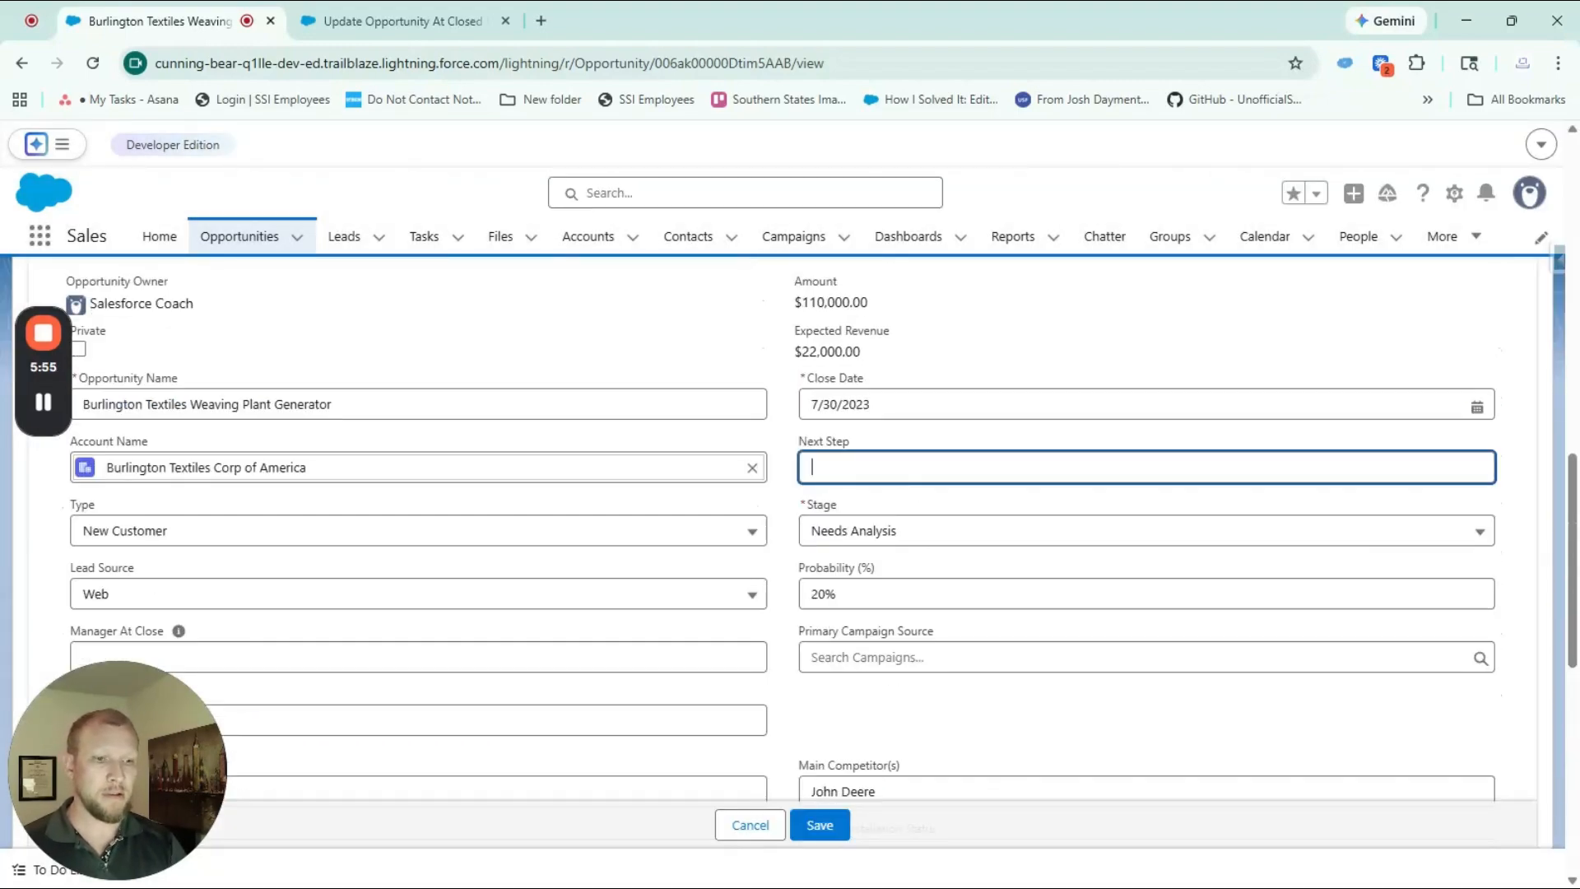
click(892, 536)
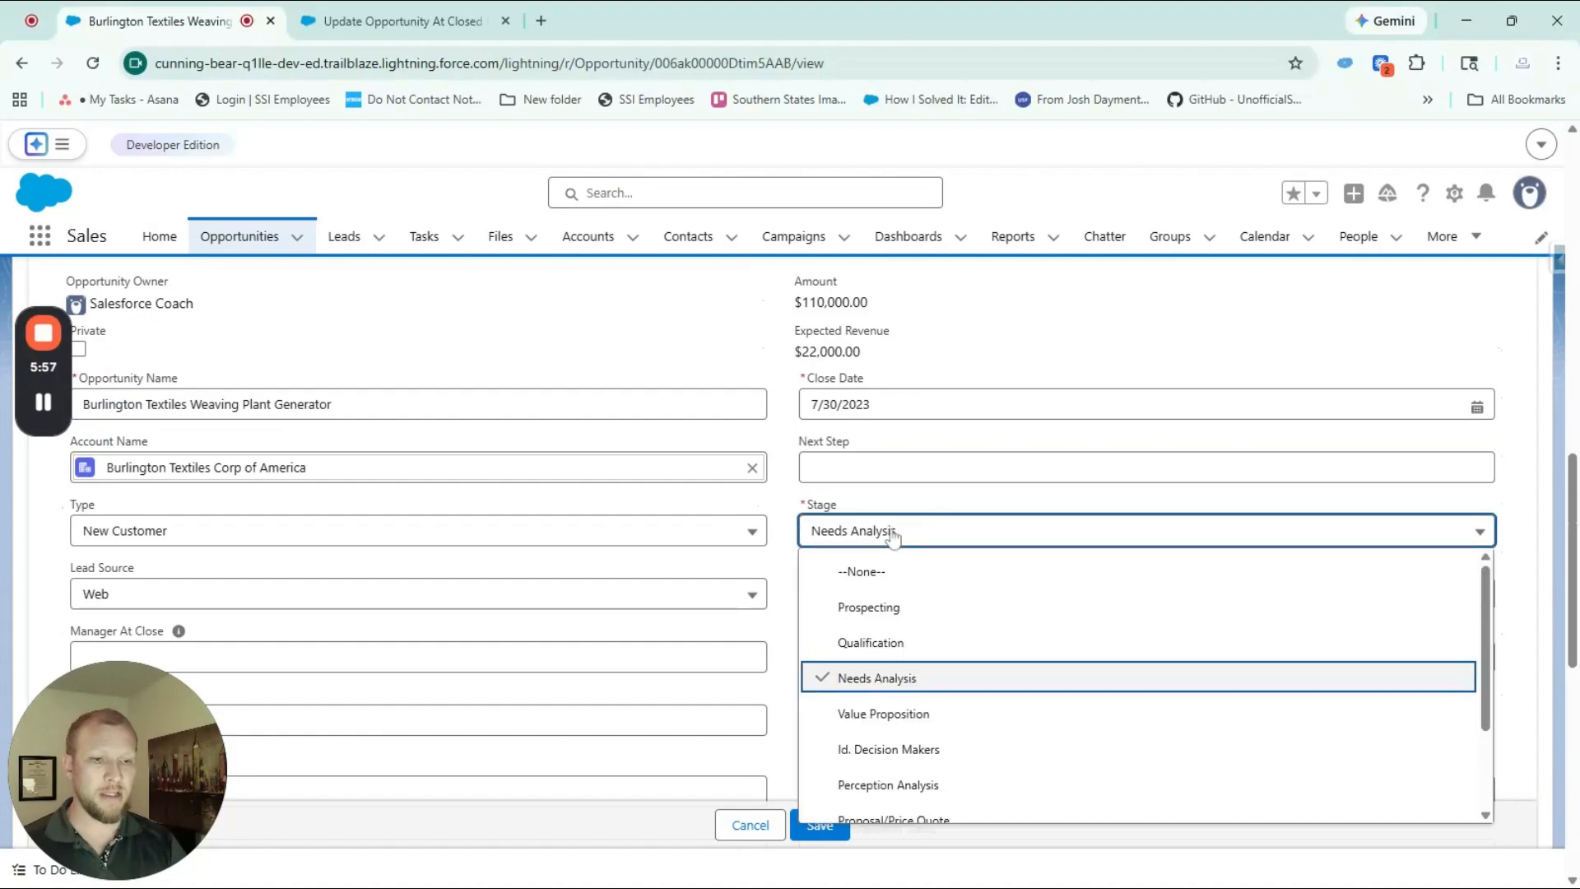
click(892, 610)
click(819, 826)
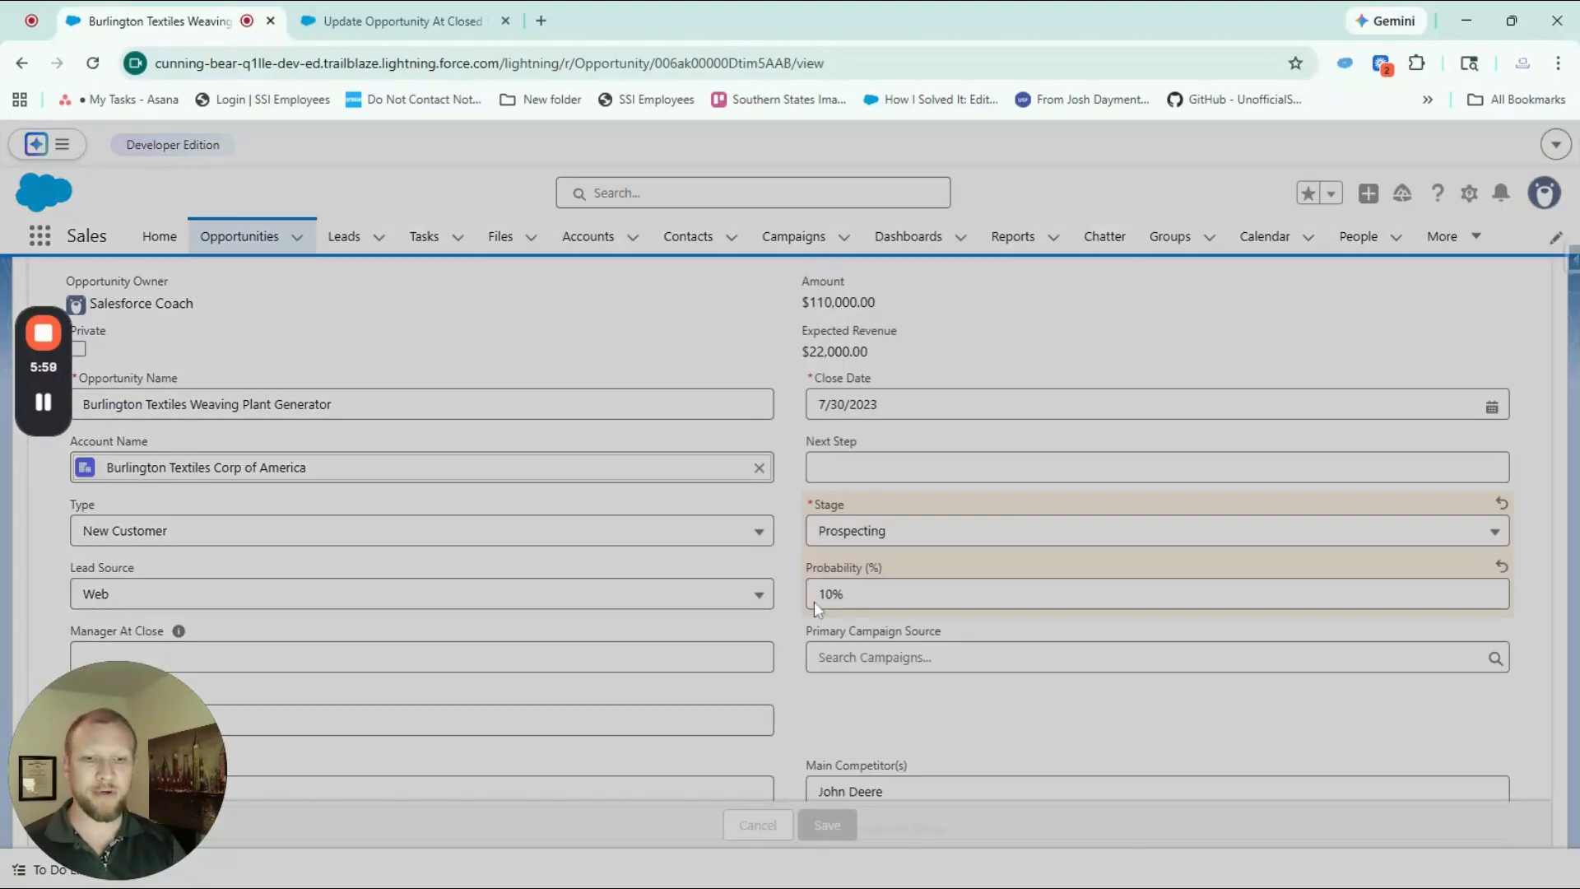
scroll(441, 511, down, 1)
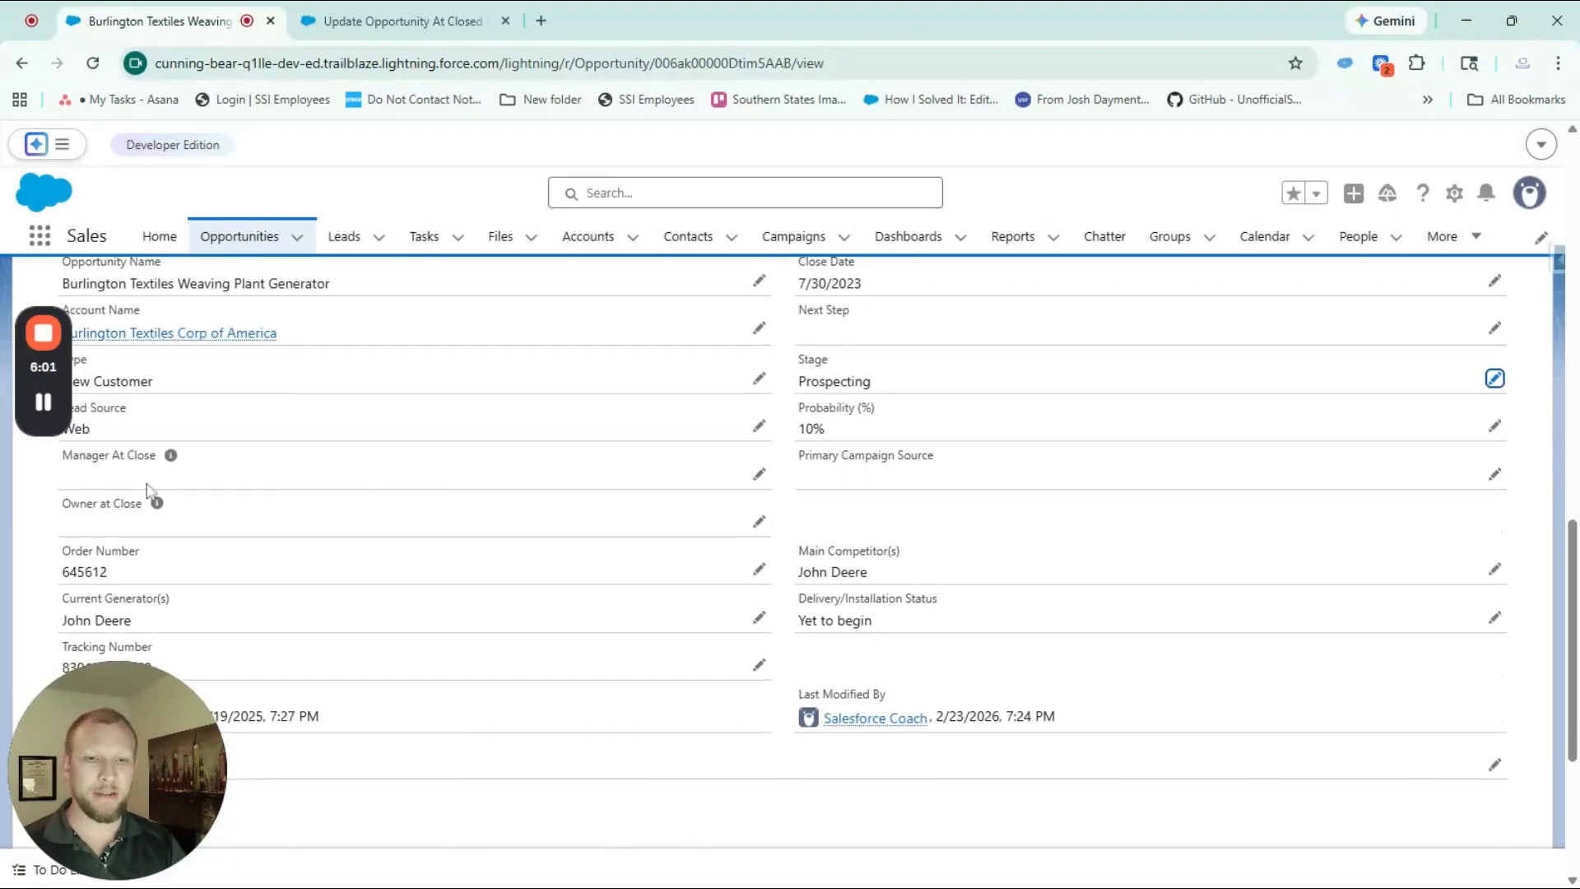
Set the opportunity's stage to Closed Lost and save the record
scroll(525, 488, up, 1)
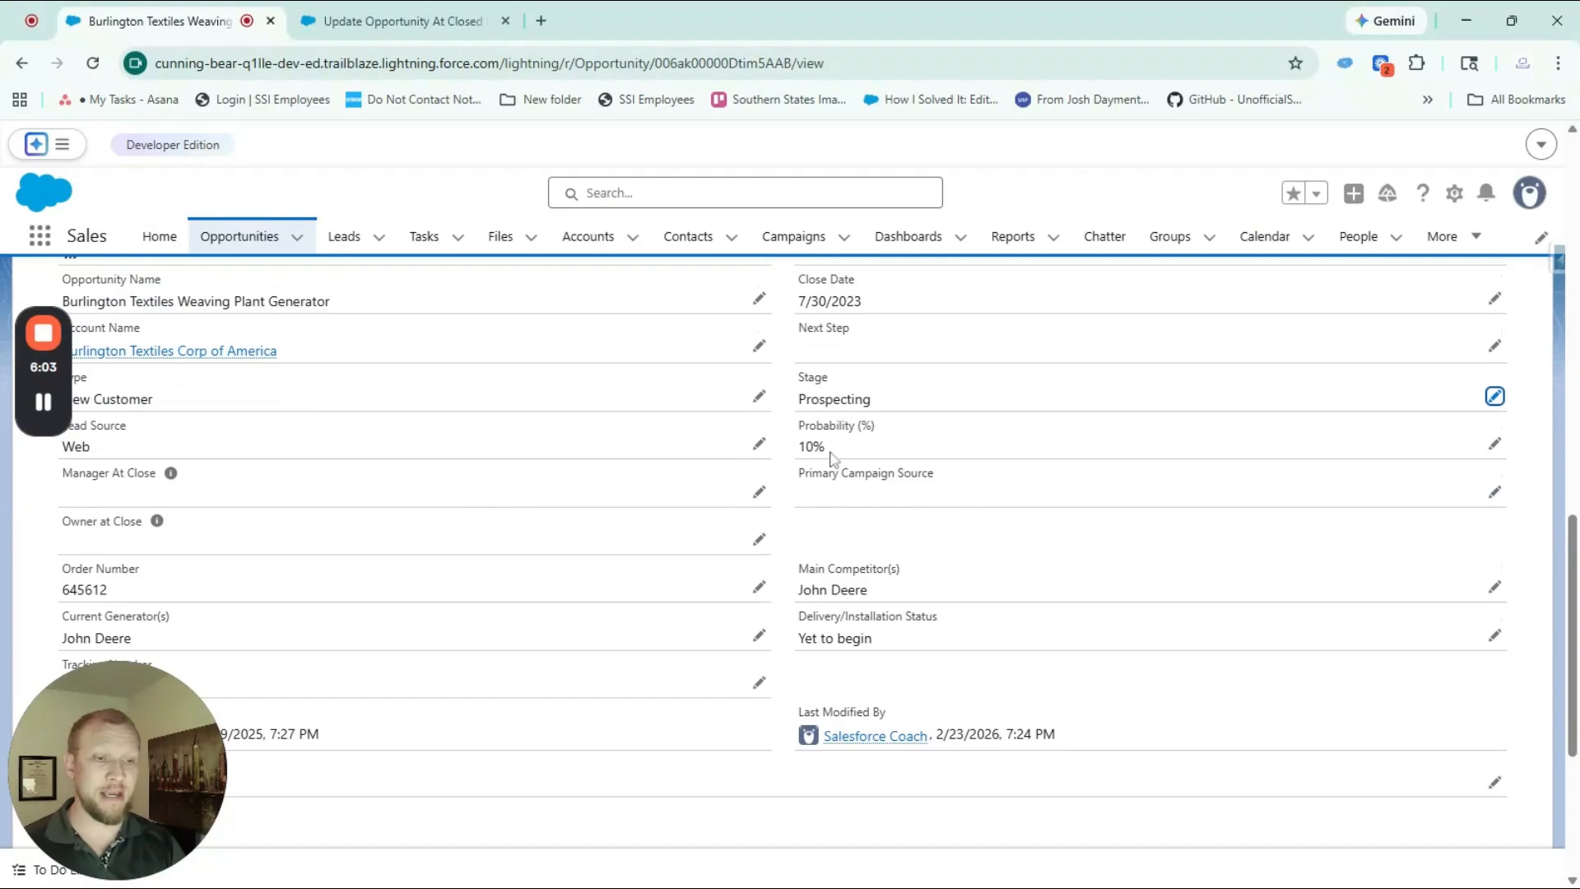
double_click(889, 400)
click(956, 466)
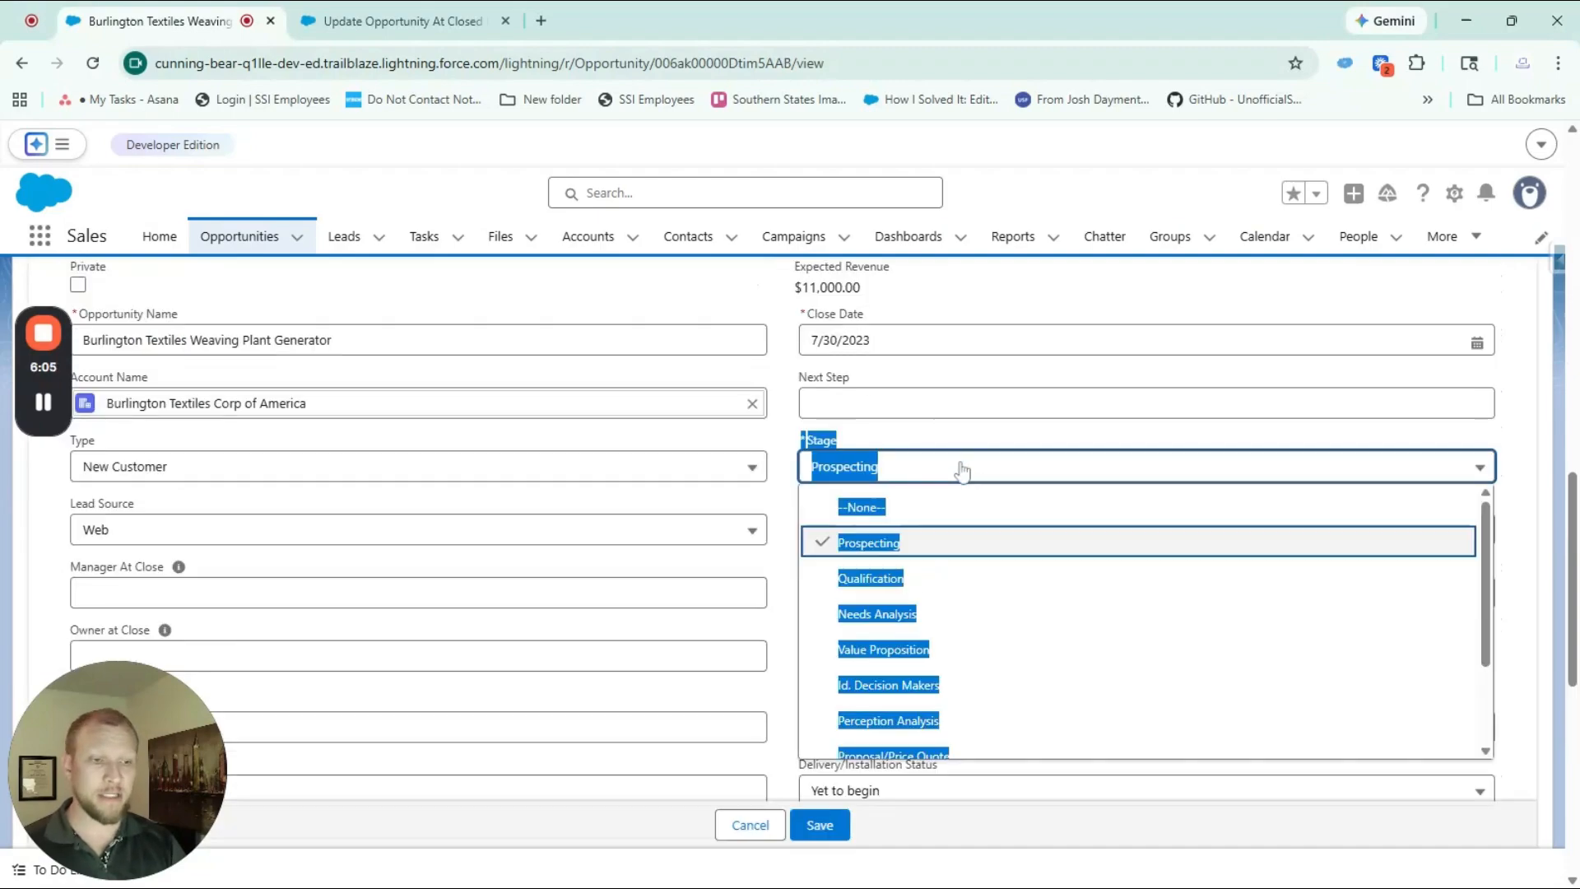
scroll(948, 591, down, 3)
click(920, 735)
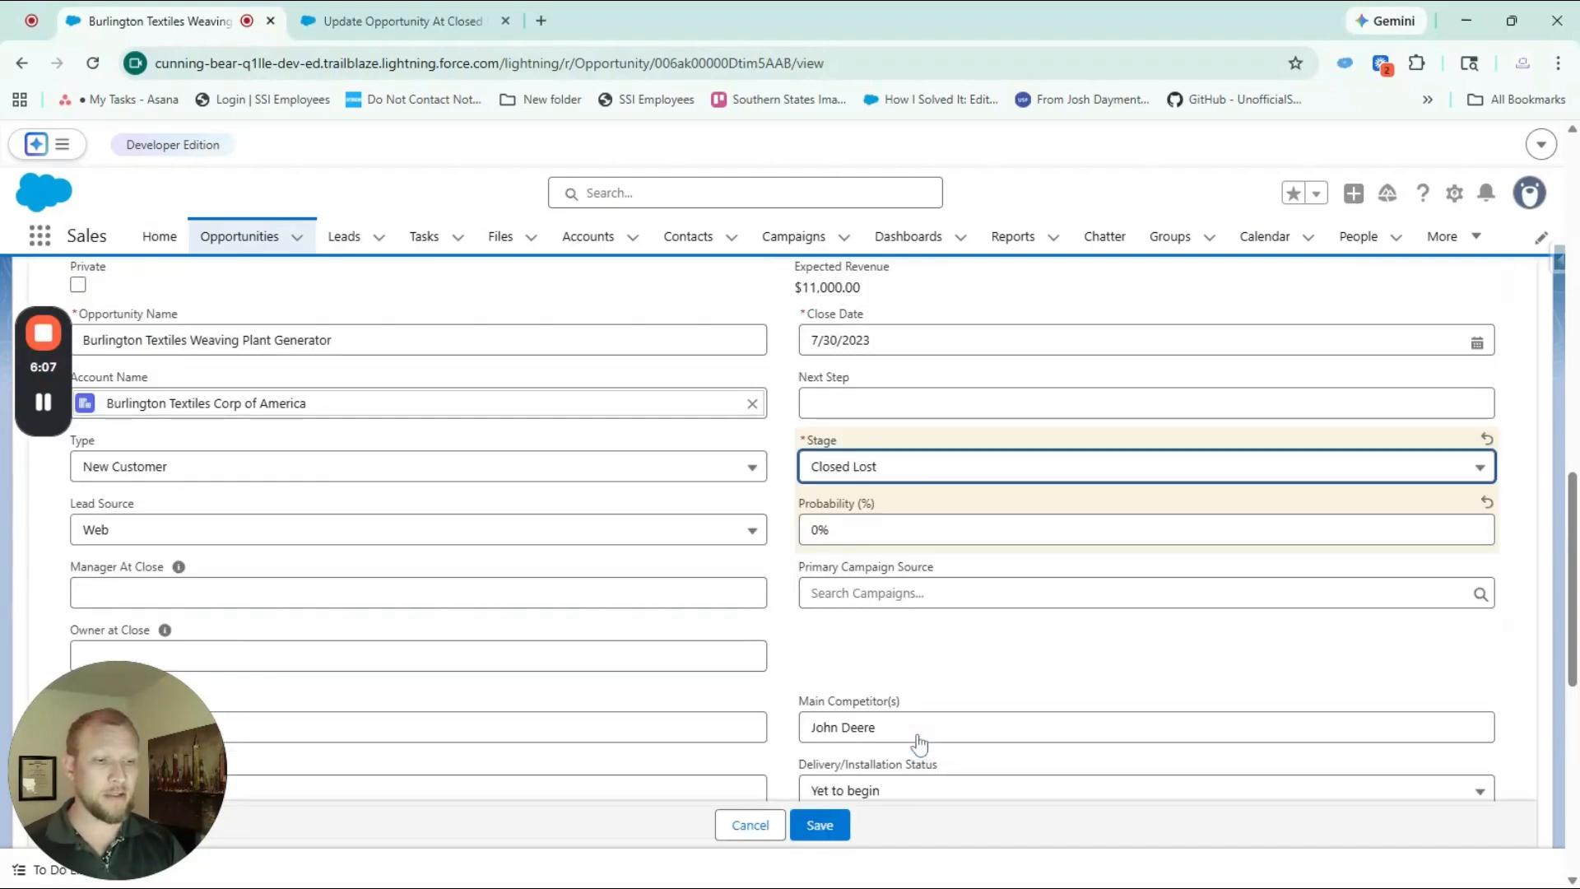
click(820, 824)
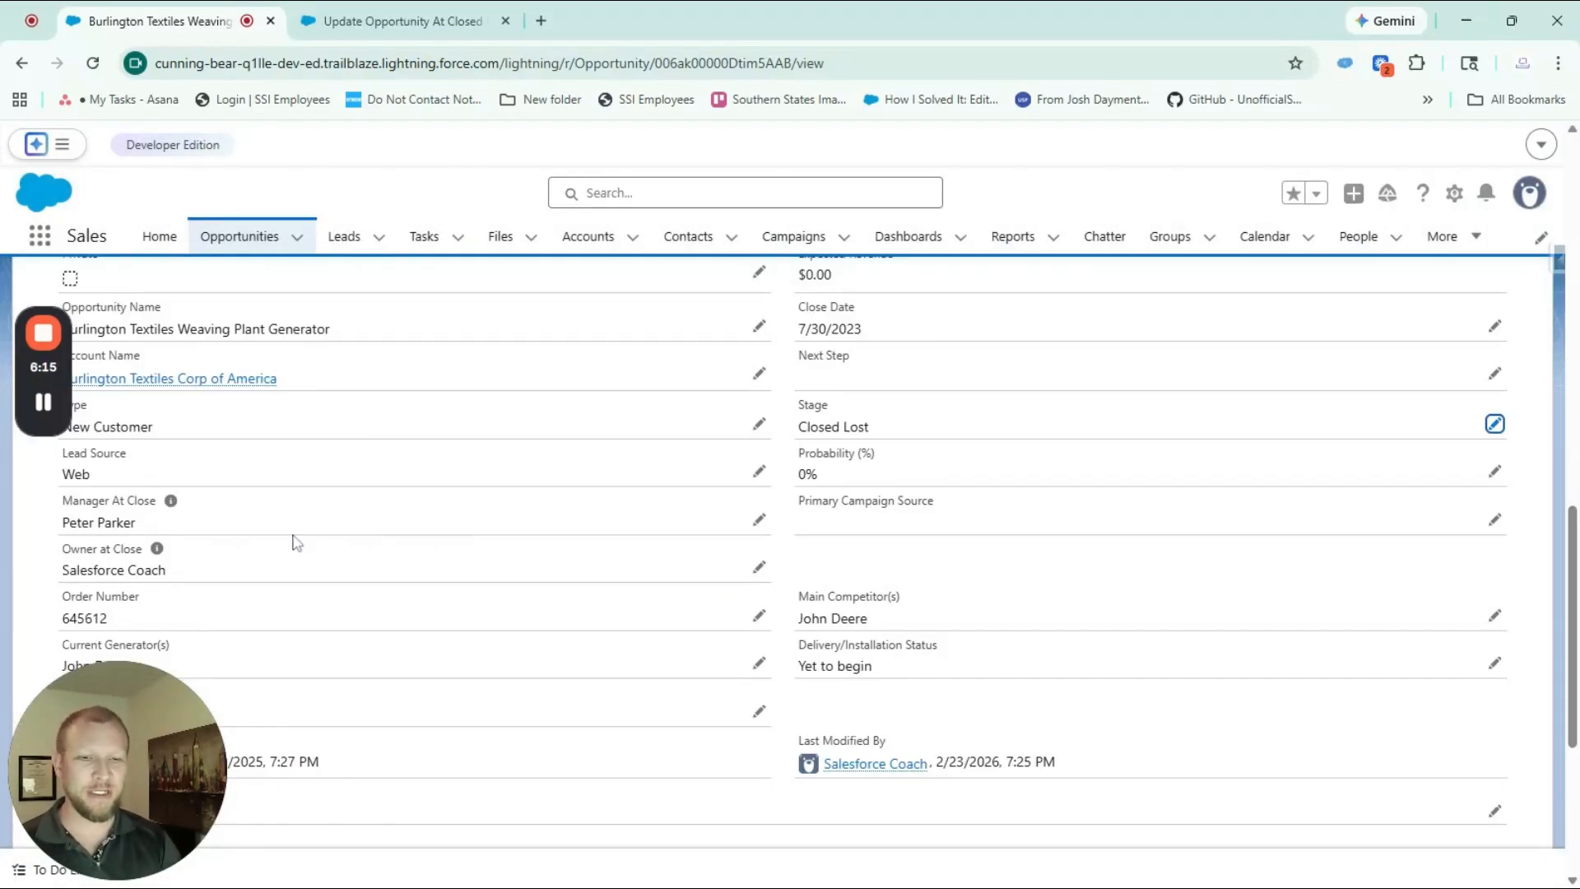
Switch the opportunity's stage to Closed Won, save, and check the at-close fields
double_click(925, 429)
click(932, 494)
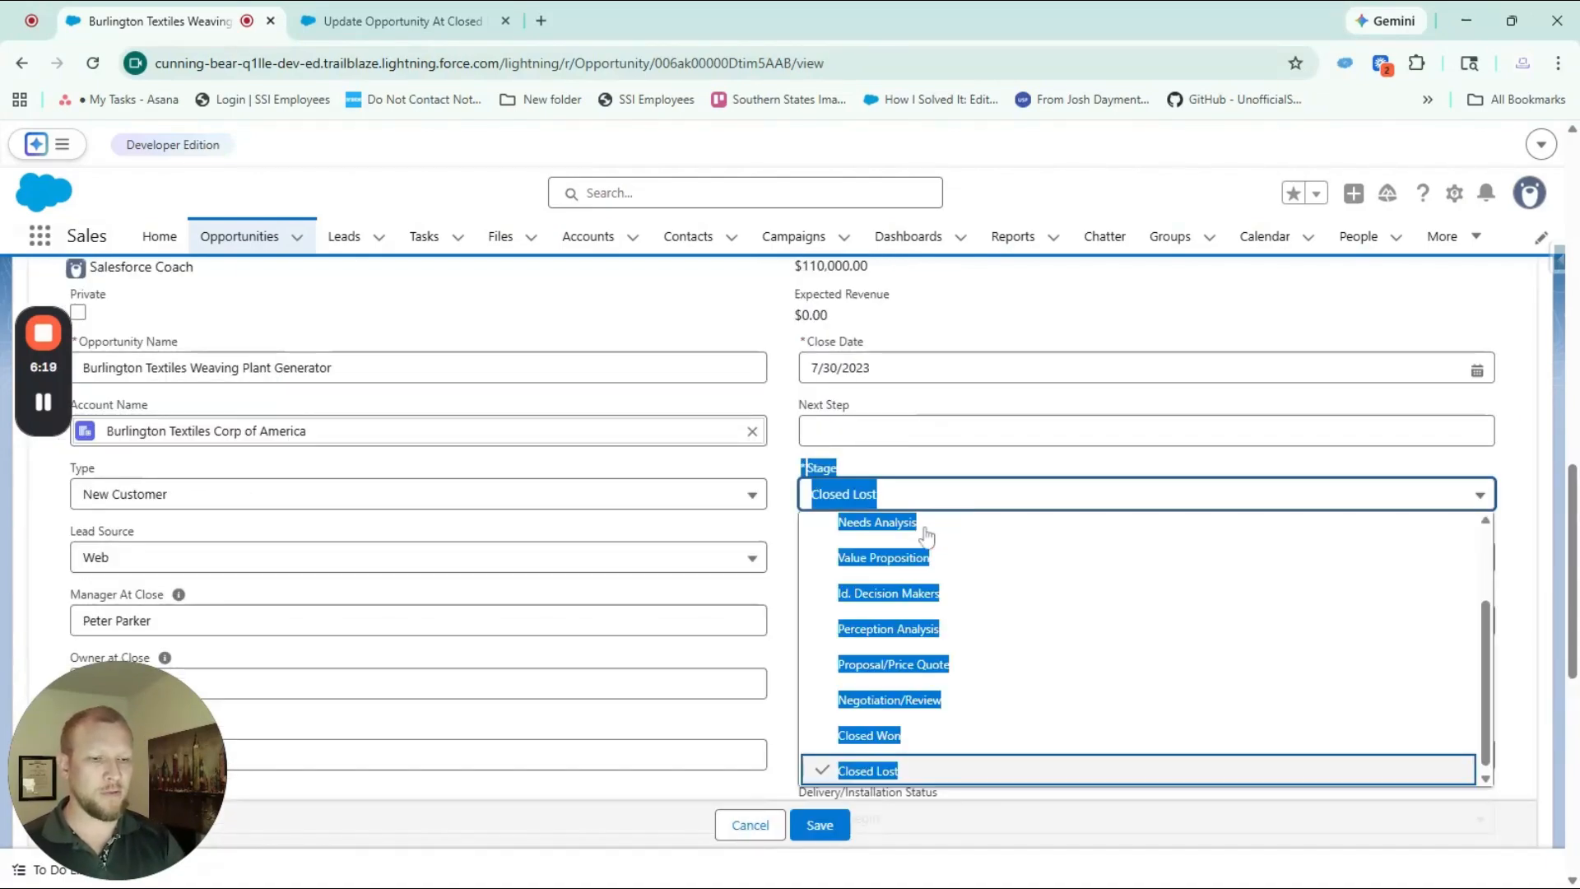
click(881, 735)
click(818, 827)
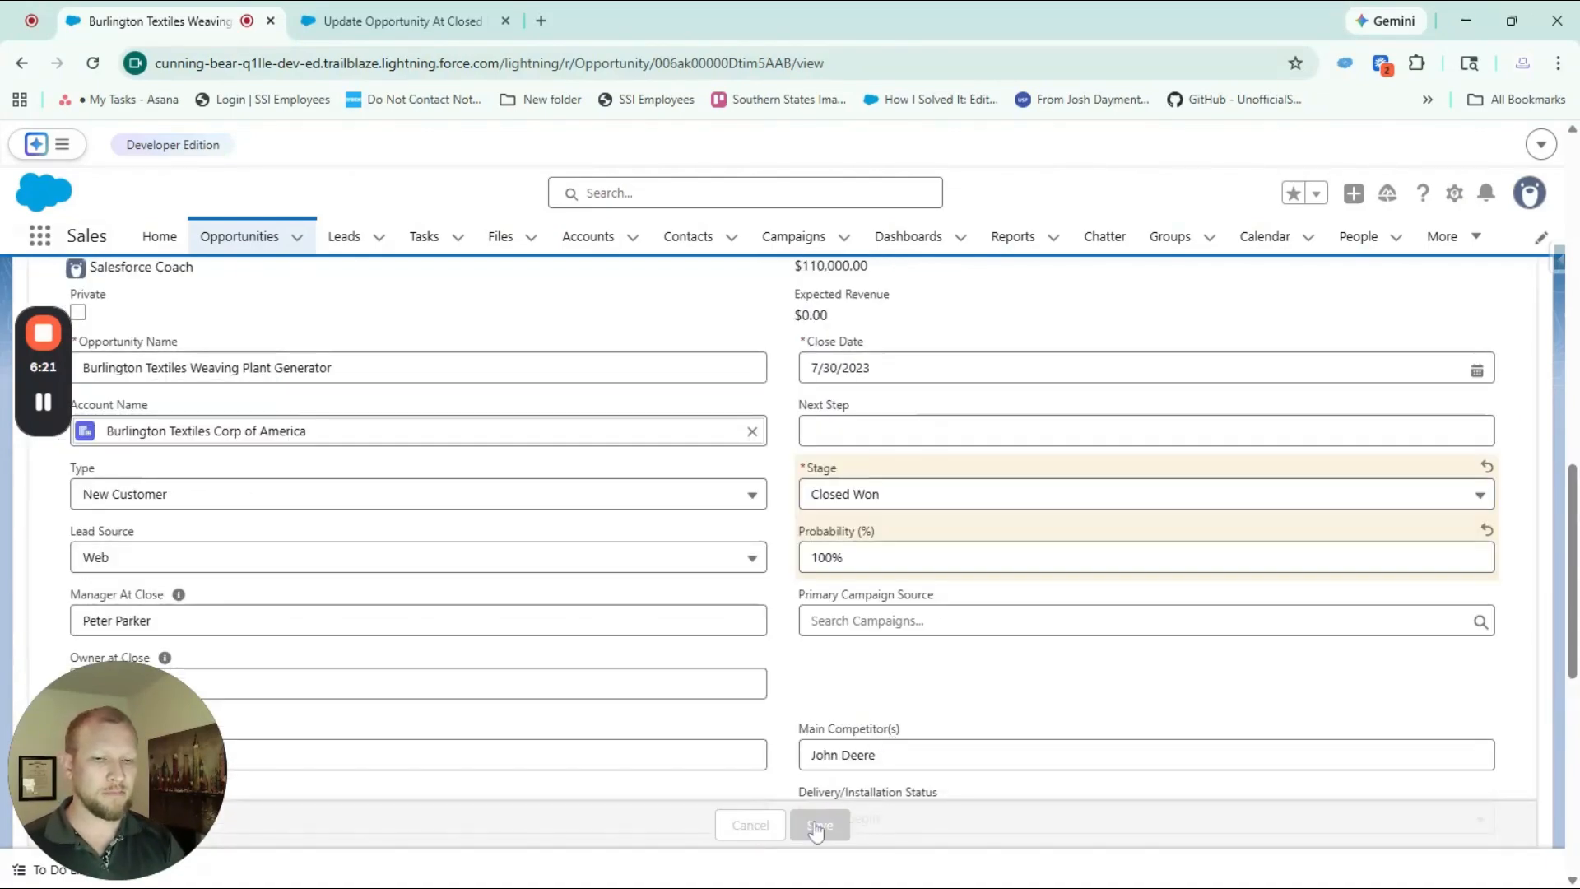
scroll(916, 550, down, 1)
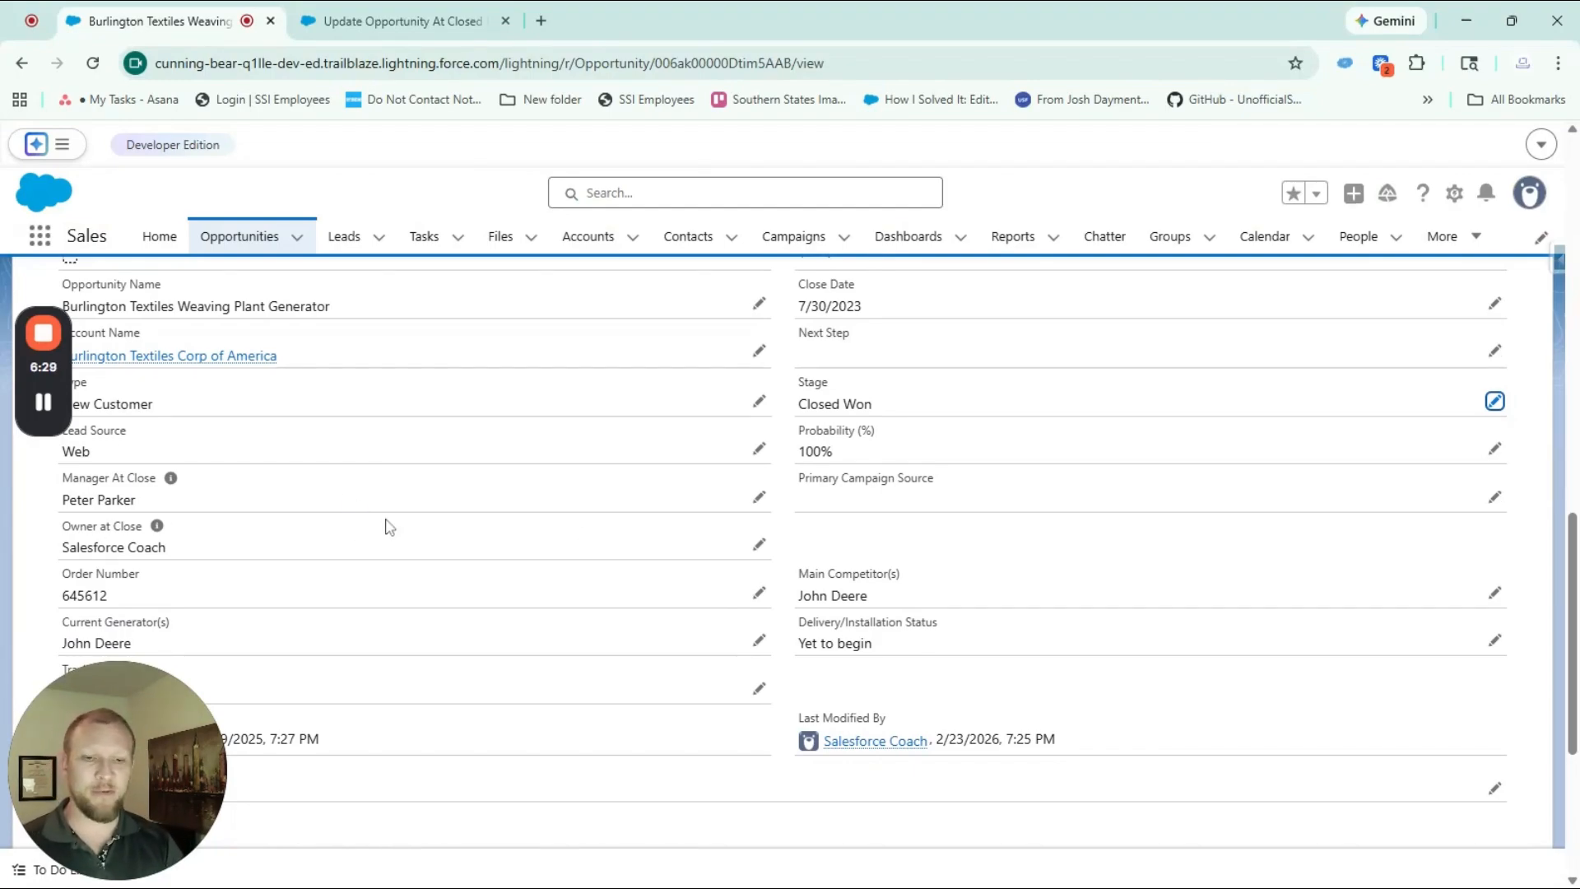
Clear the Owner at Close field while leaving the stage at Closed Won, and save the opportunity
double_click(941, 404)
click(937, 412)
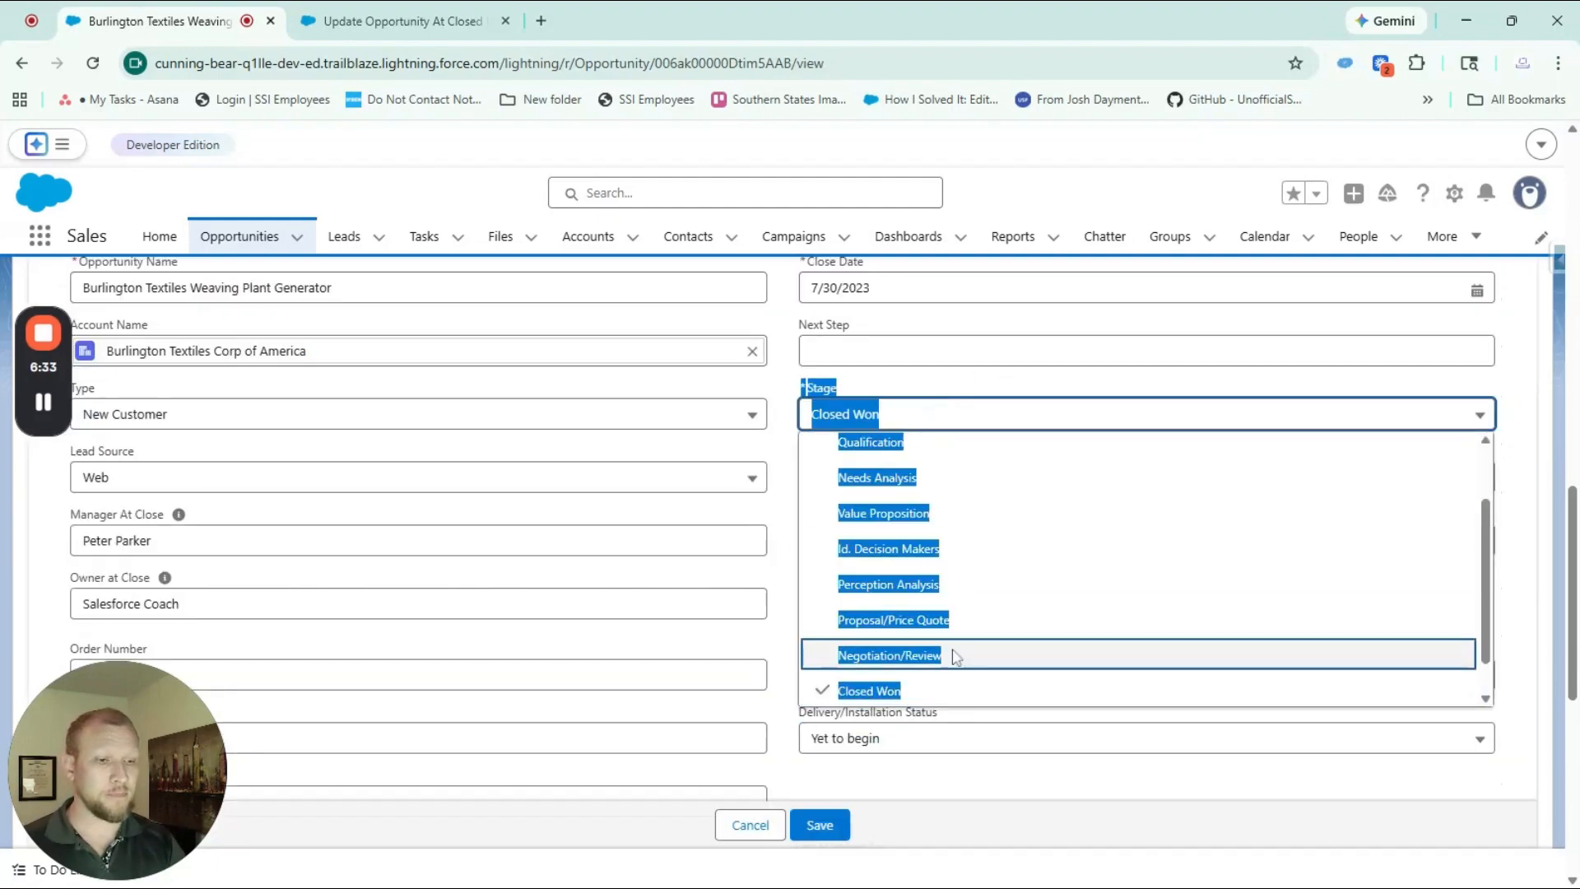
scroll(955, 656, down, 1)
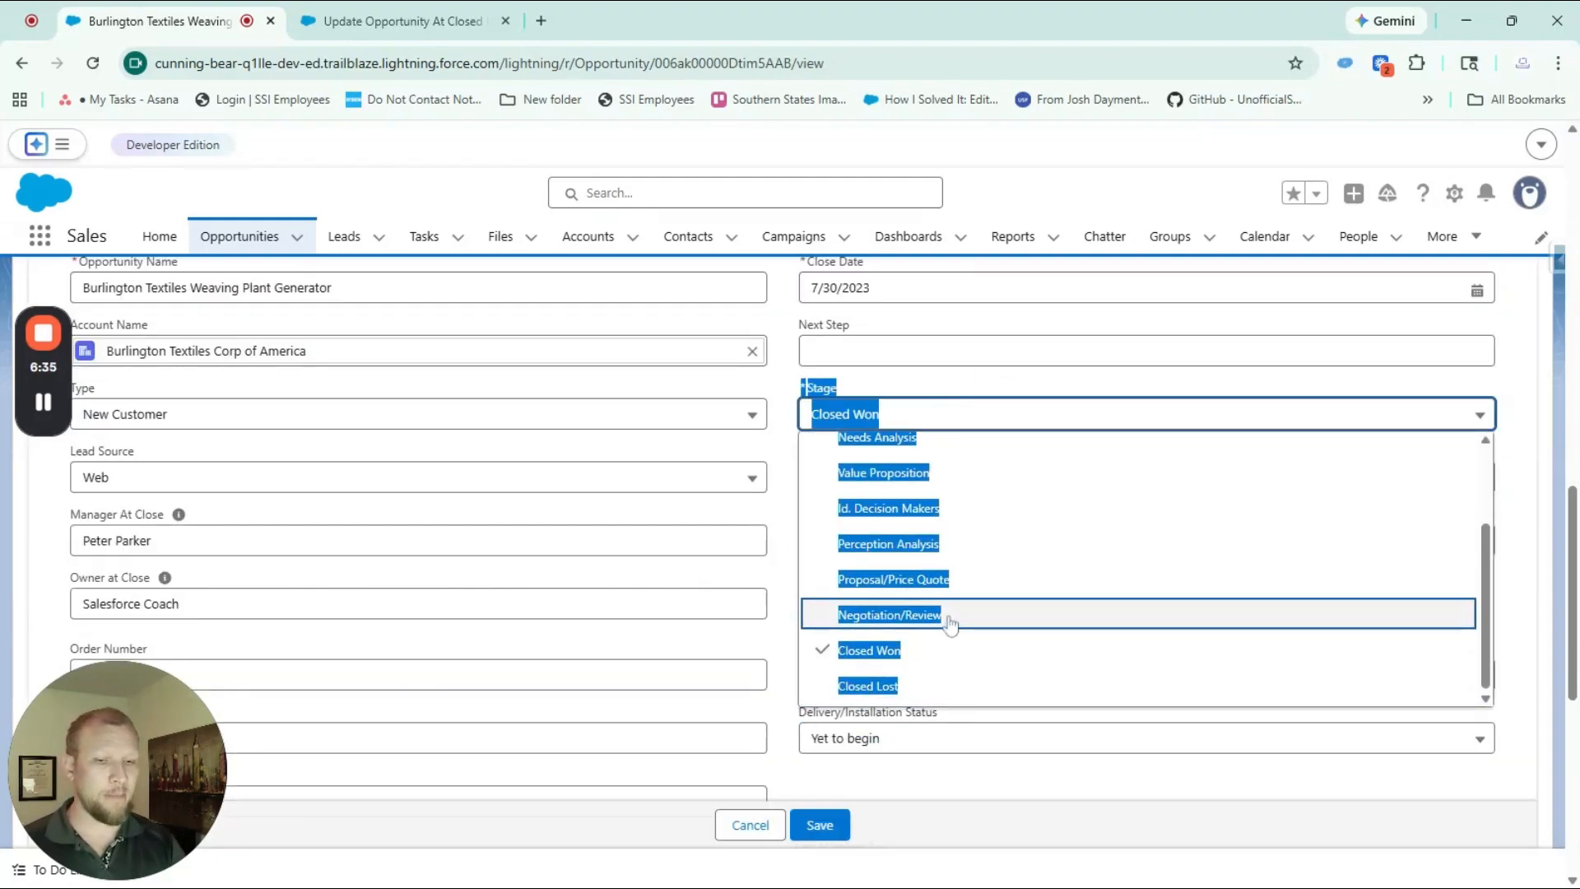
click(422, 583)
drag(247, 605, 2, 642)
key(BackSpace)
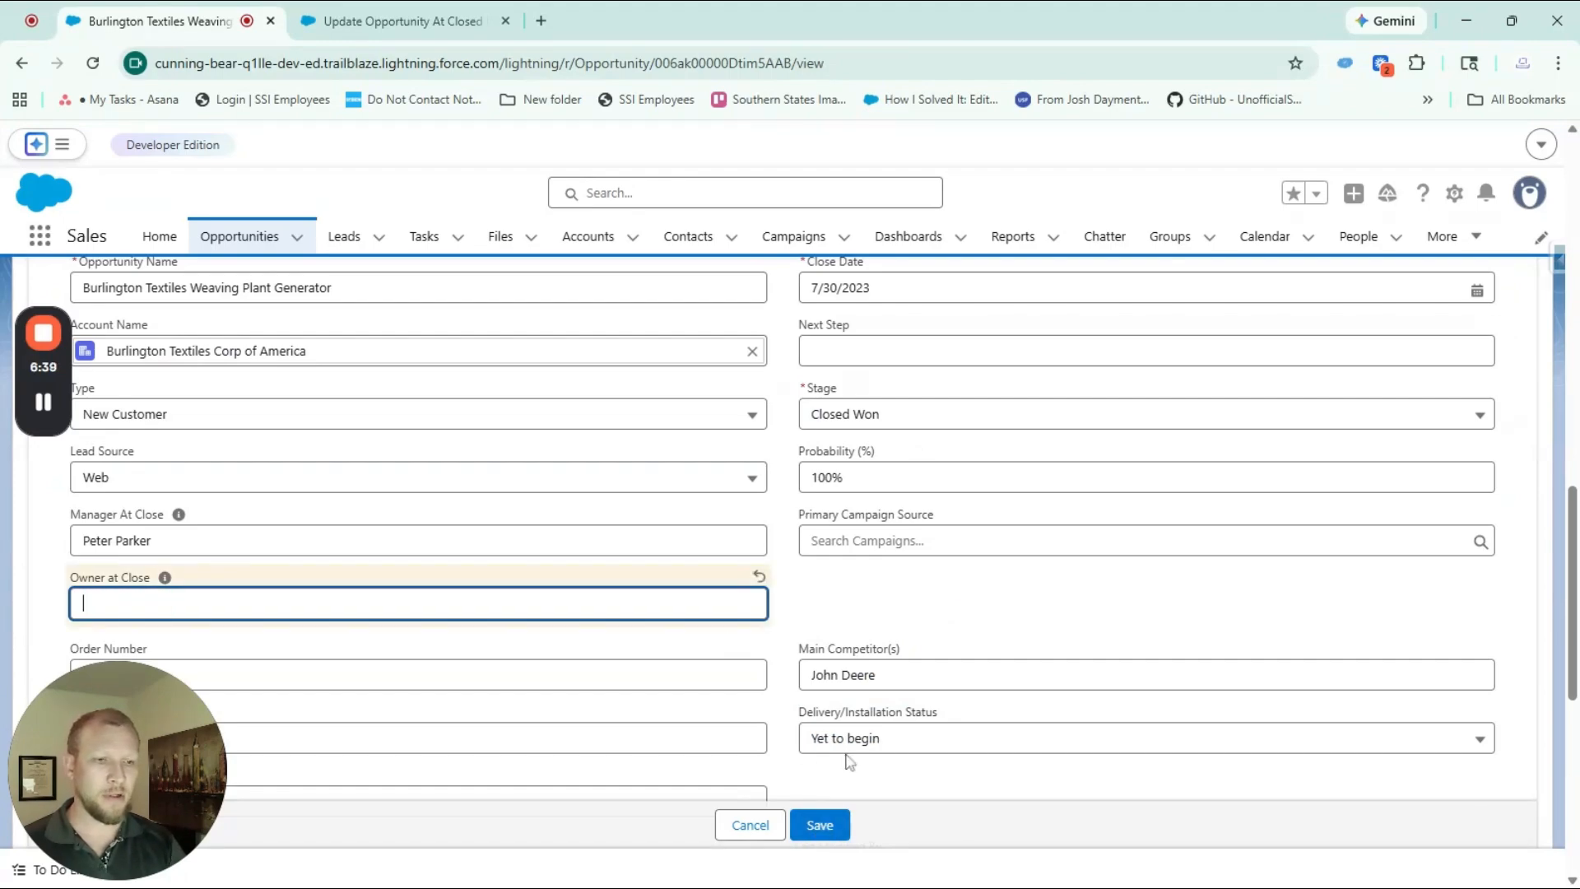
click(814, 824)
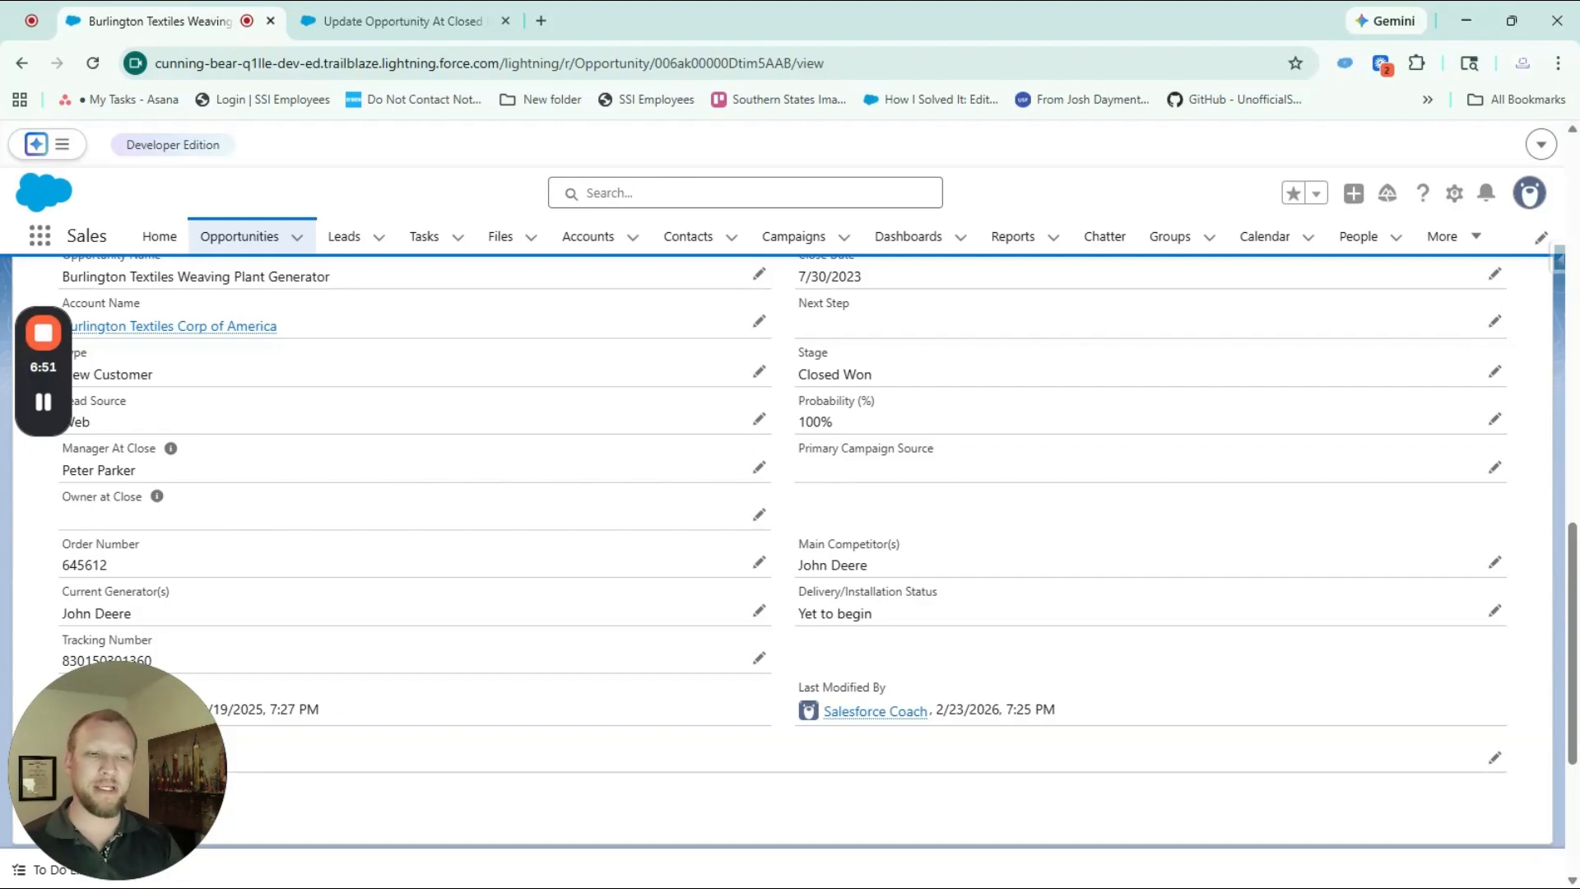
Move the opportunity from Closed Won to Closed Lost, save, and check the Owner at Close field
double_click(892, 381)
click(932, 444)
scroll(937, 581, down, 1)
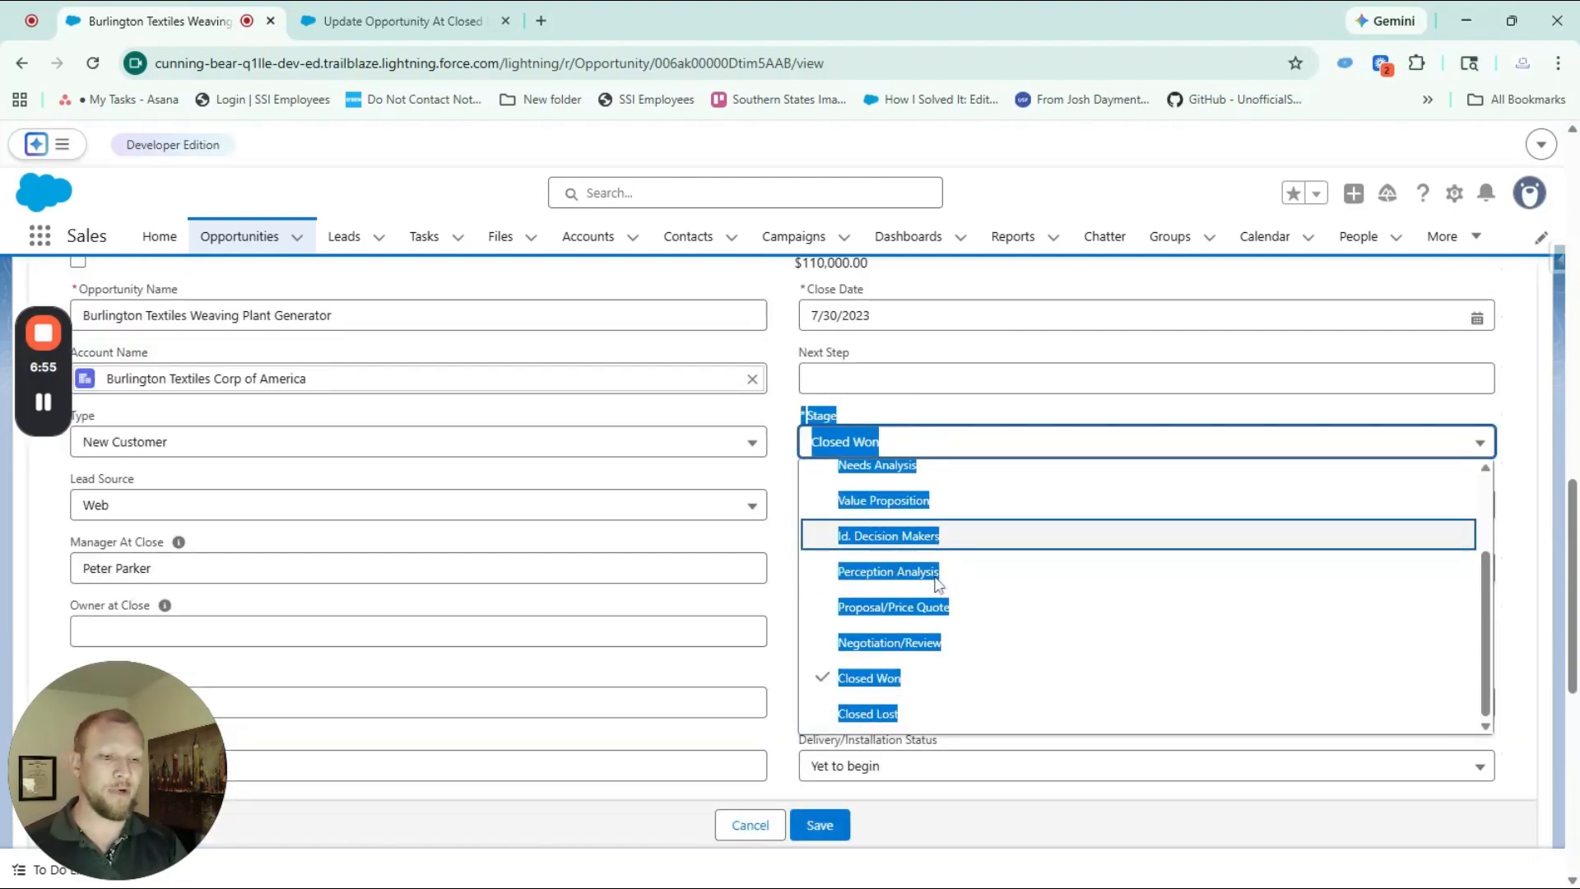
click(902, 713)
click(819, 824)
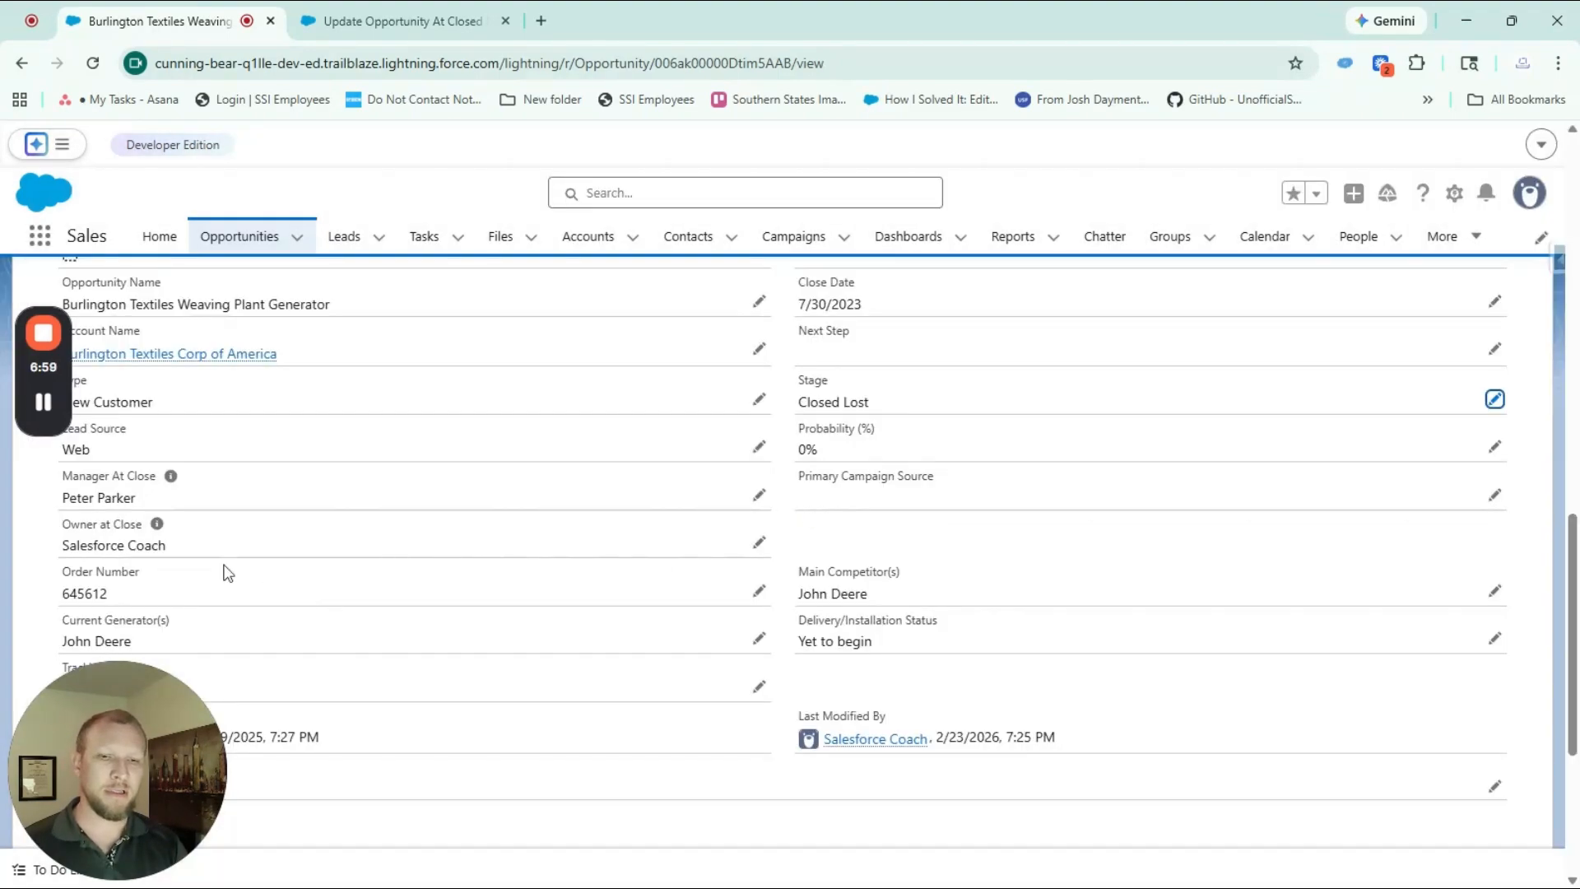
drag(168, 546, 59, 545)
click(277, 527)
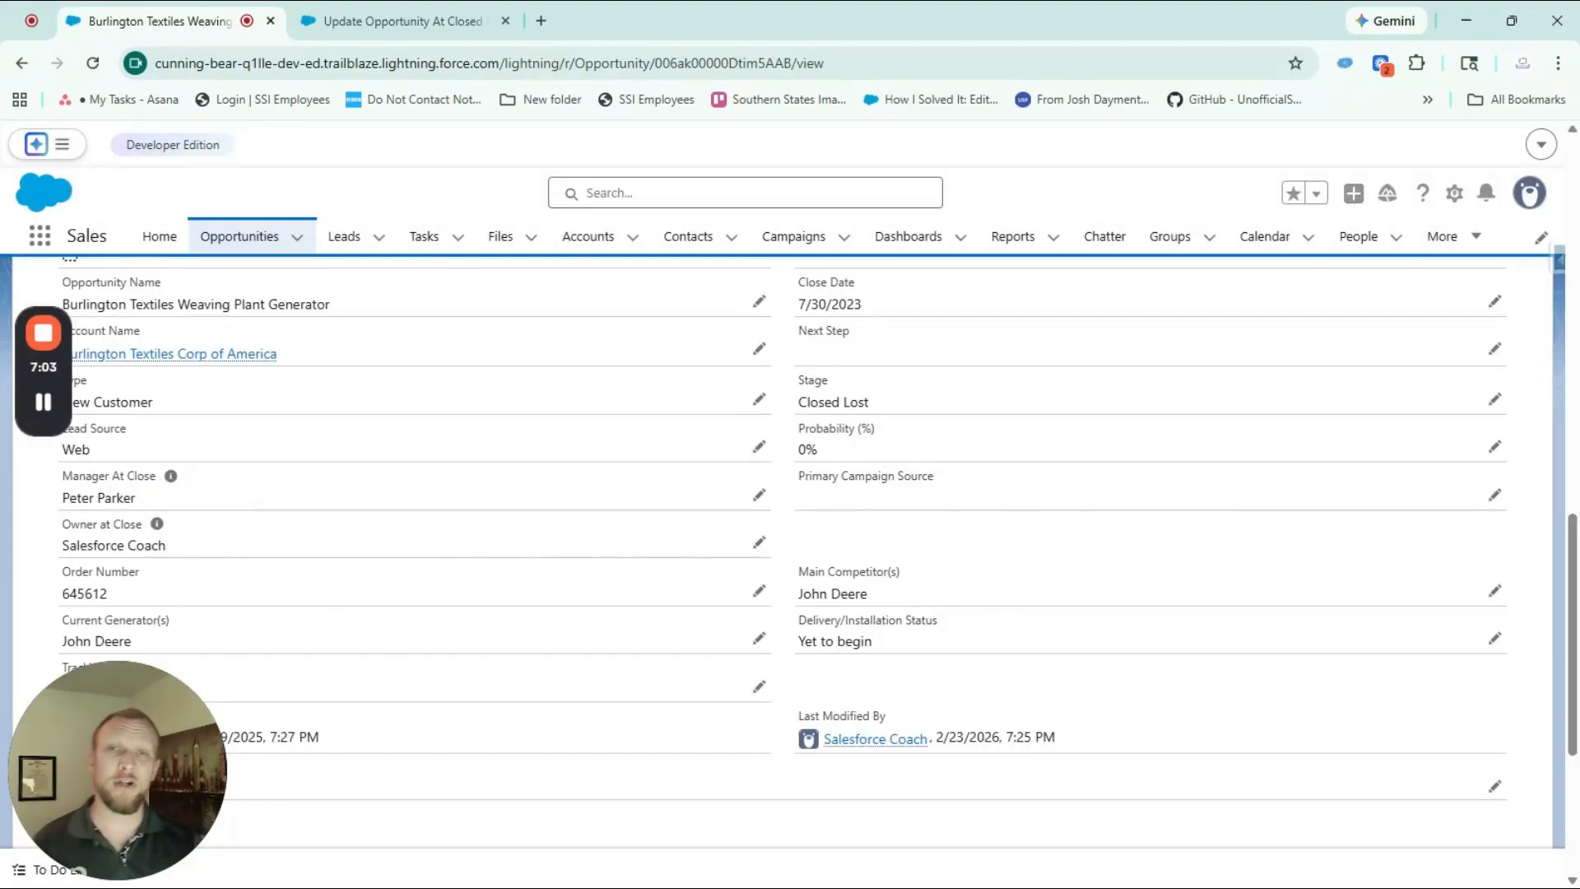
Look over the opportunity's fields in edit mode and return to the Update Opportunity At Closed Fields flow
double_click(992, 403)
click(786, 400)
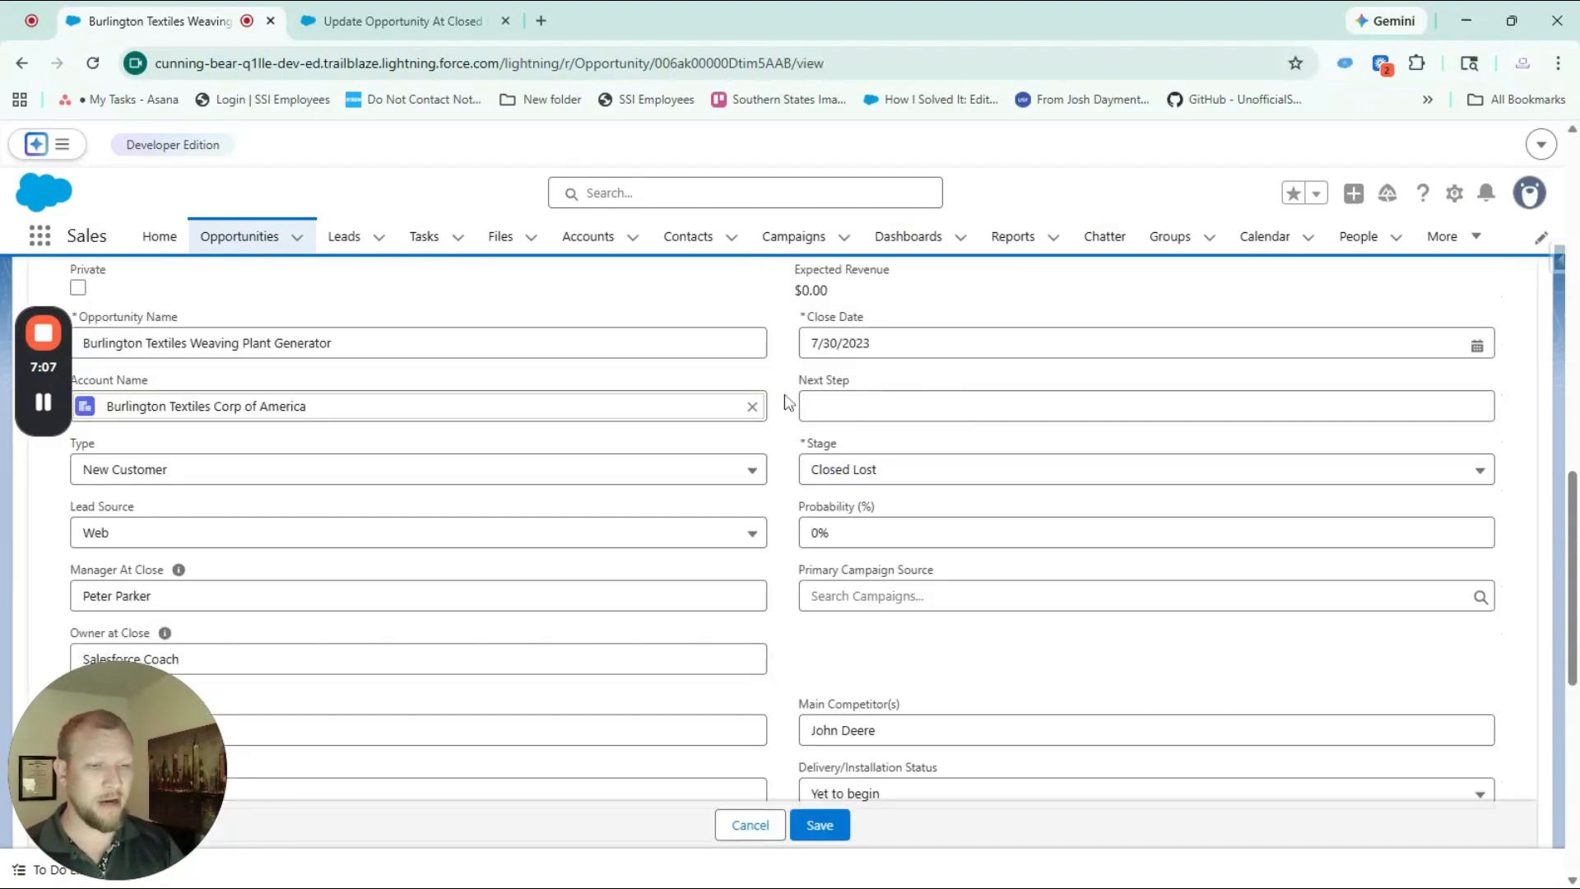
scroll(782, 396, up, 3)
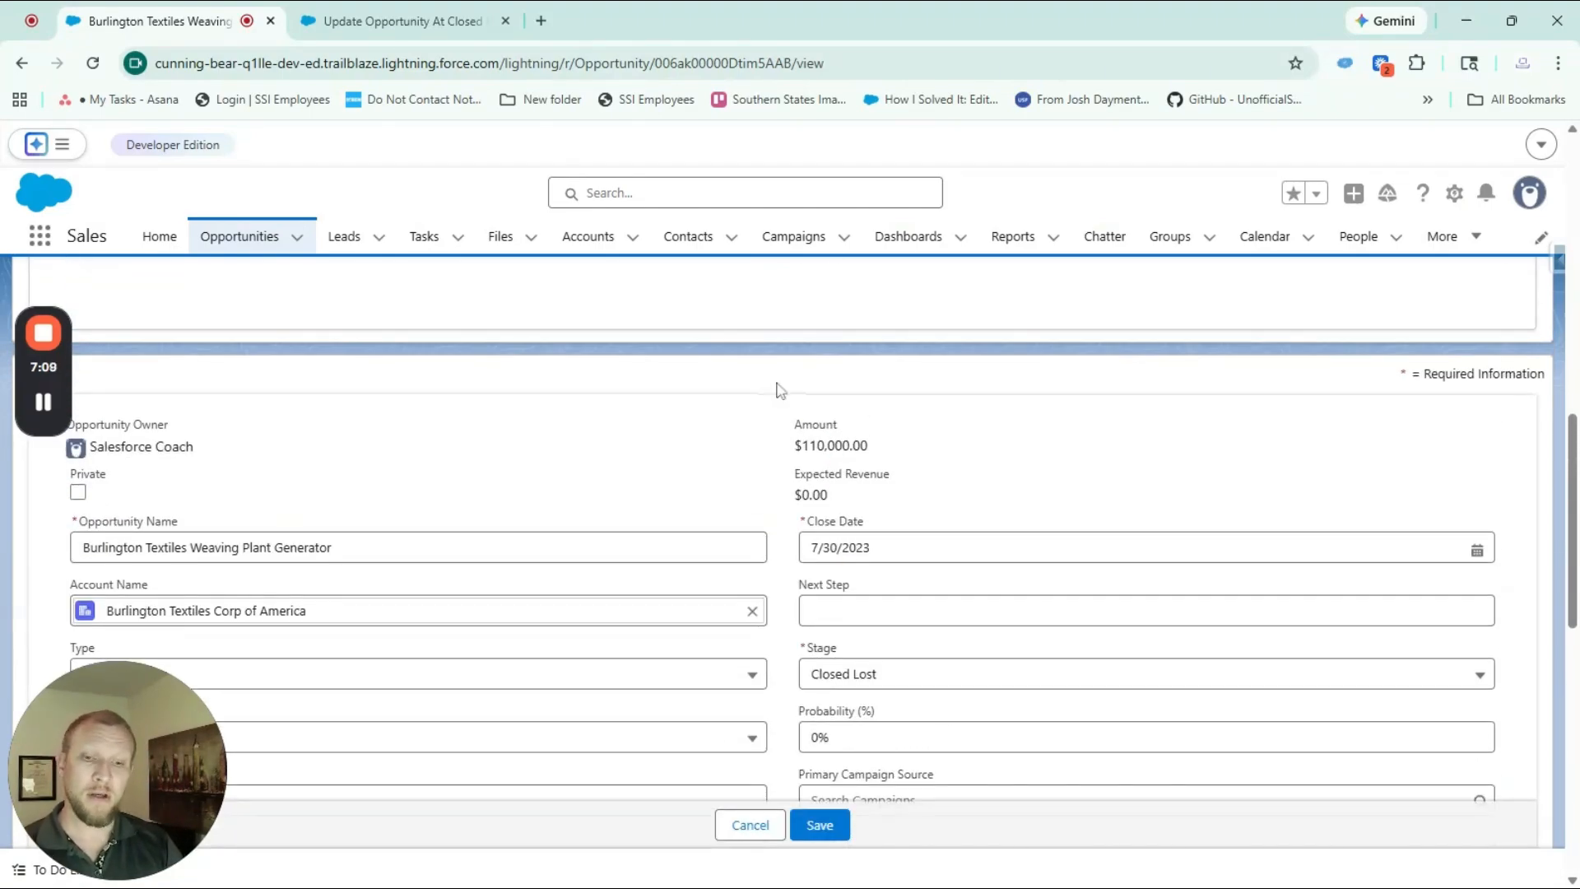
scroll(780, 395, down, 5)
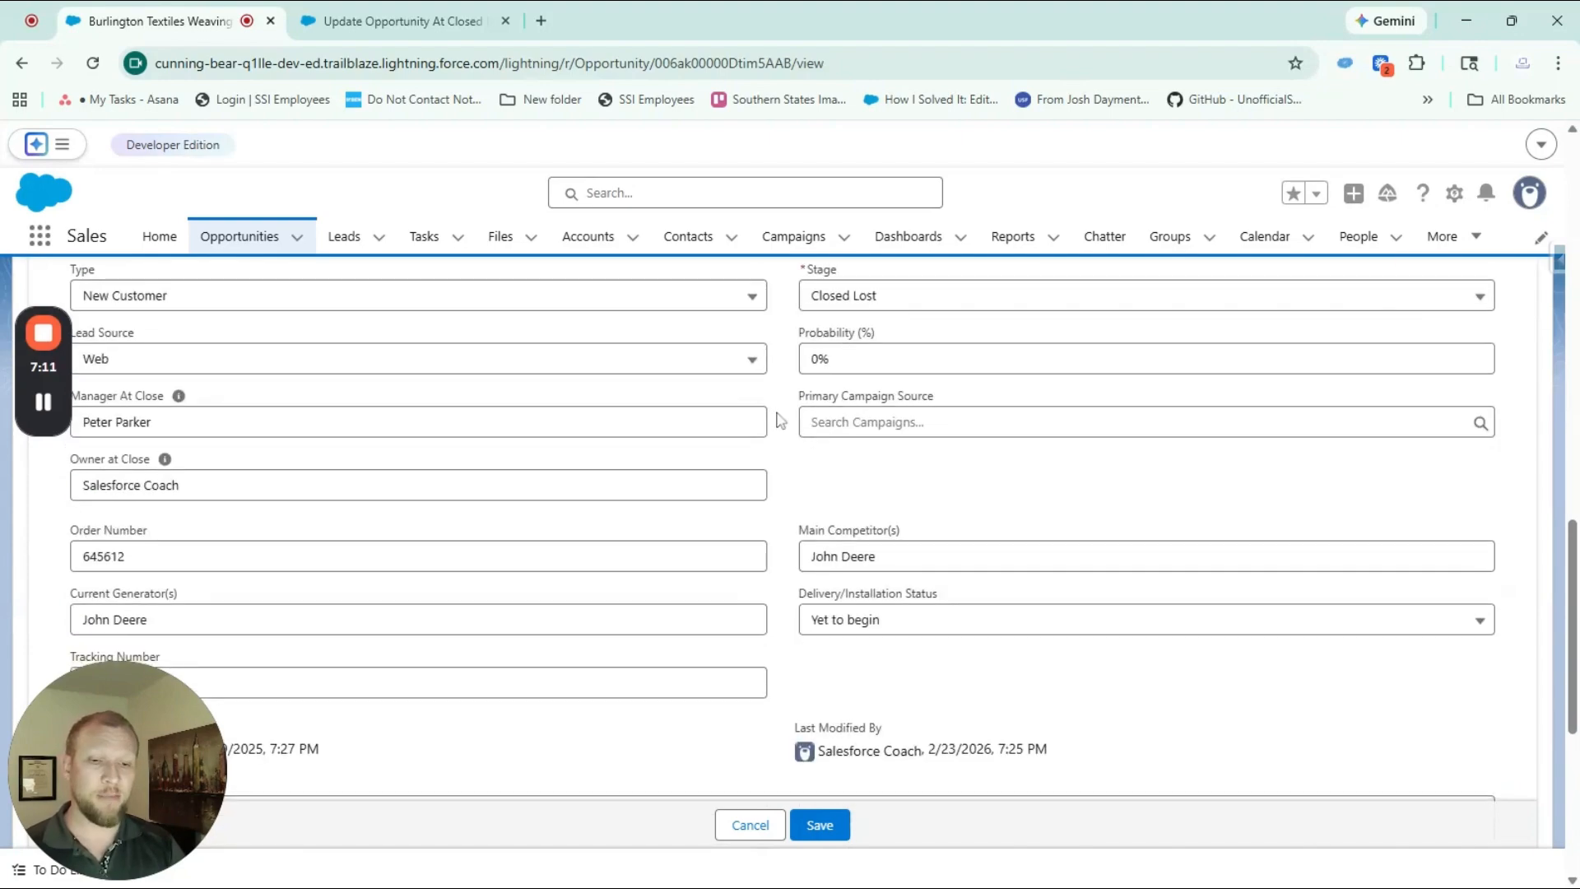
scroll(780, 420, up, 7)
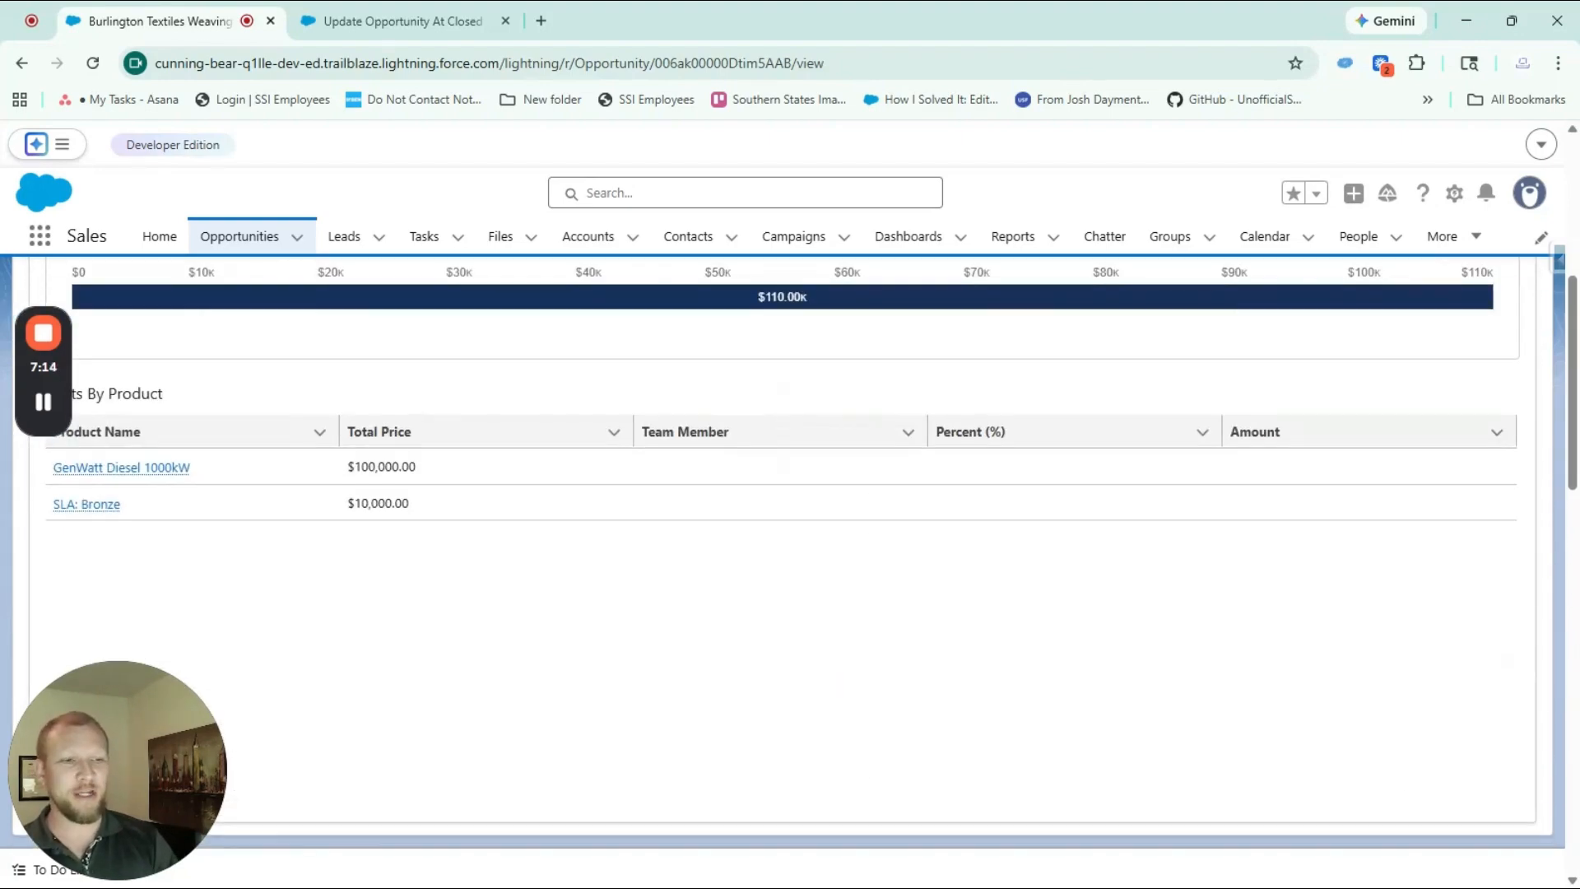
scroll(786, 378, up, 10)
key(ctrl+Tab)
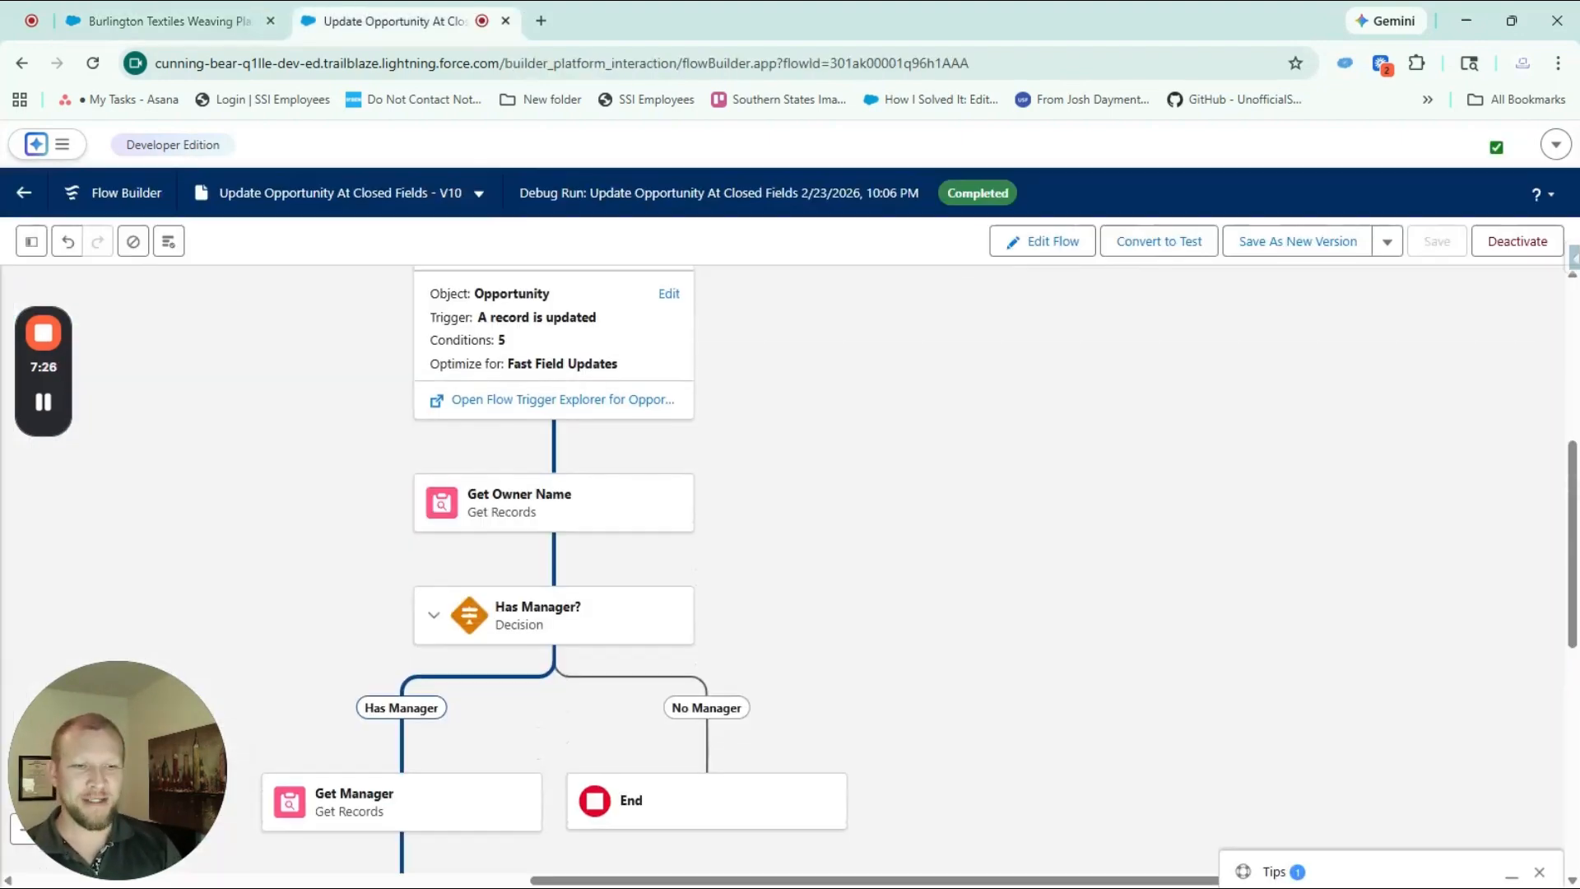